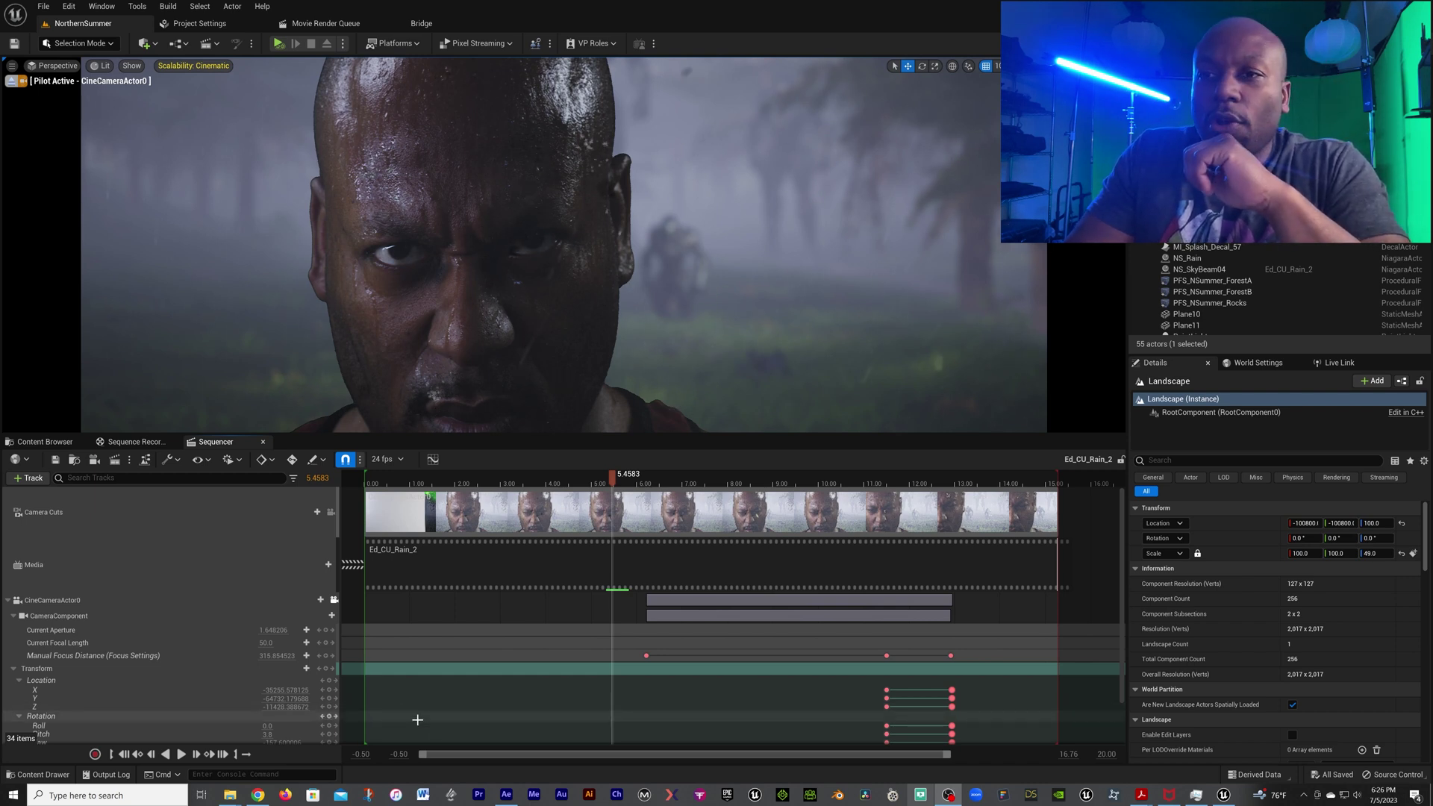
Switch to After Effects, scrub the green-screen clip 1.mp4 to 0:00:16:07 and enable its Keylight effect
click(509, 796)
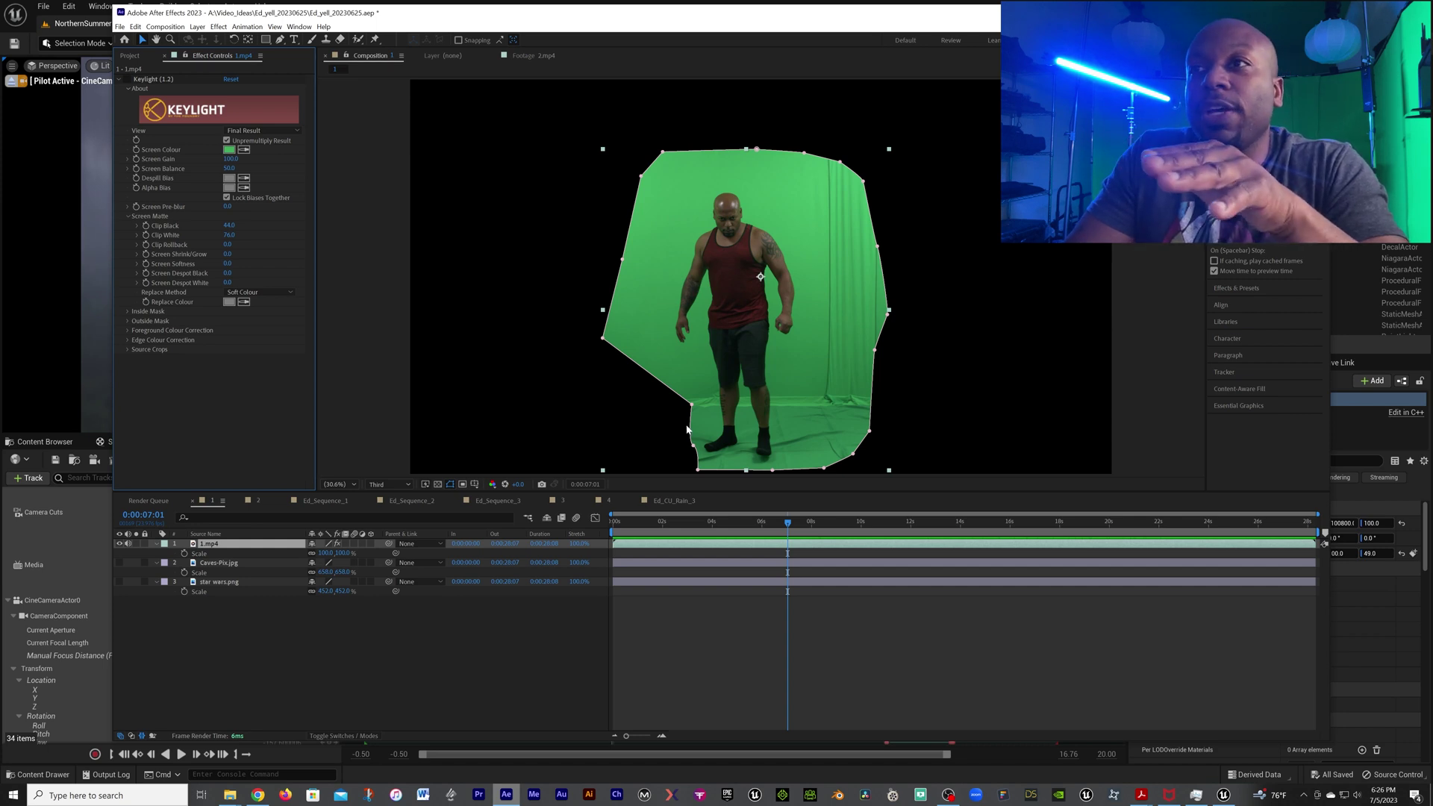
click(711, 522)
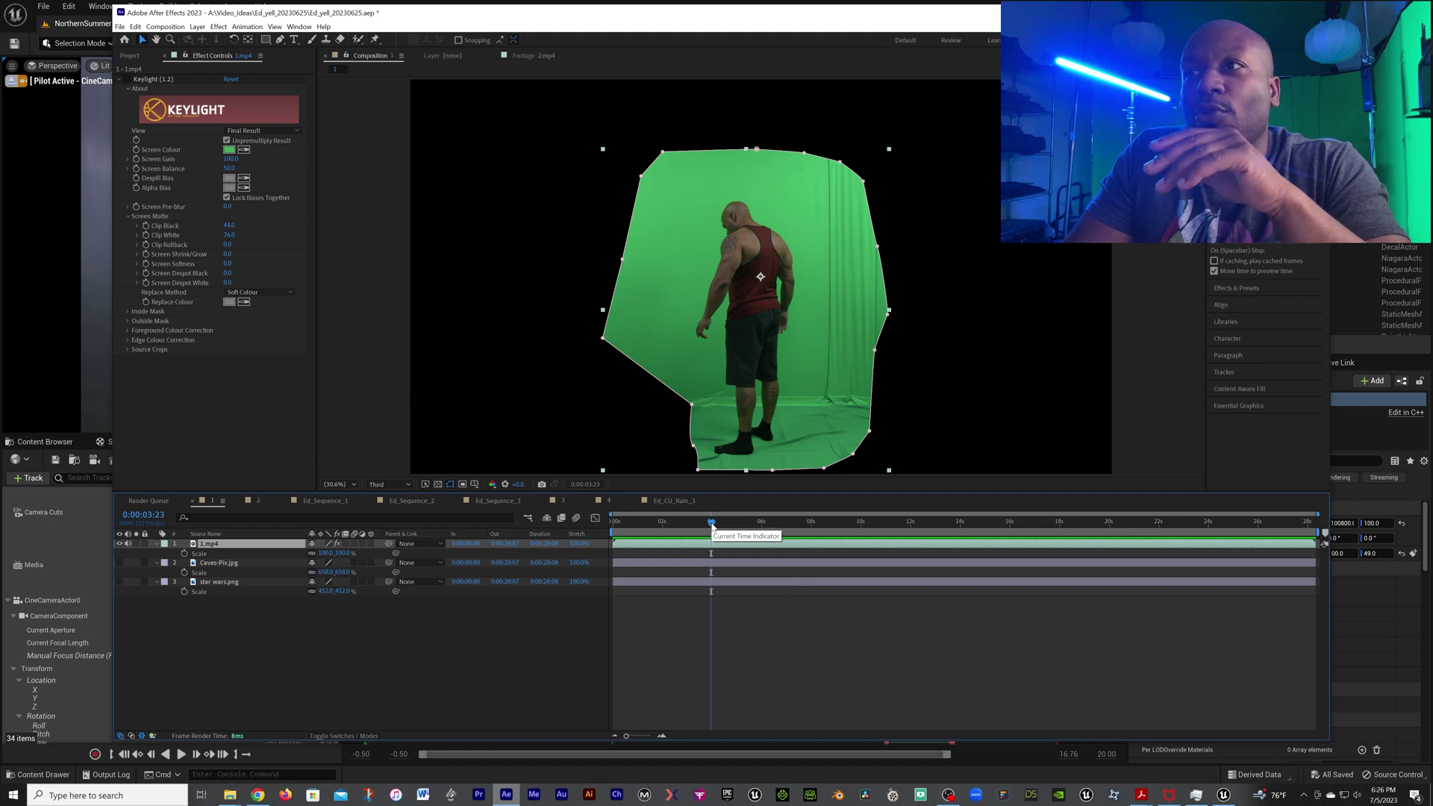
click(926, 522)
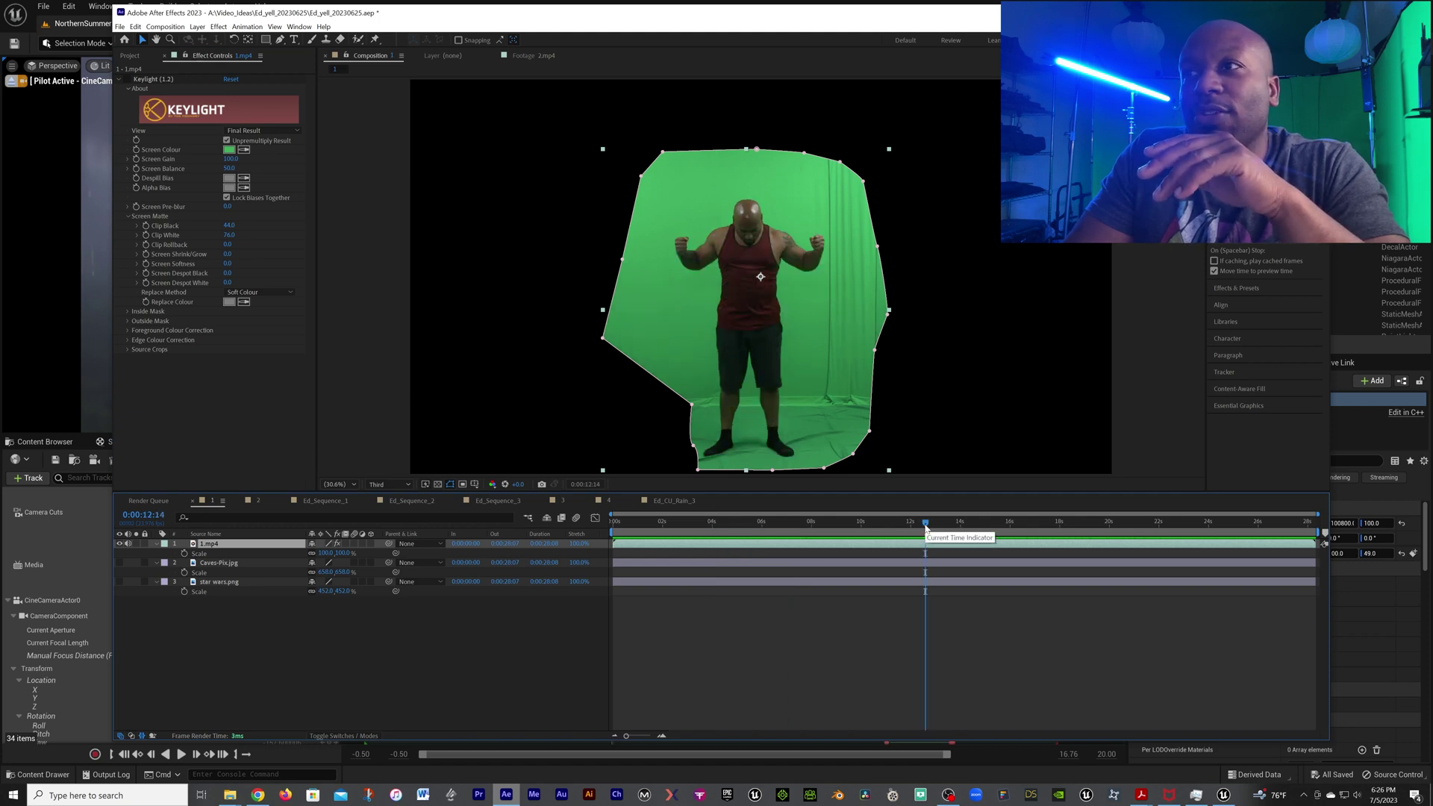
click(972, 525)
click(1020, 524)
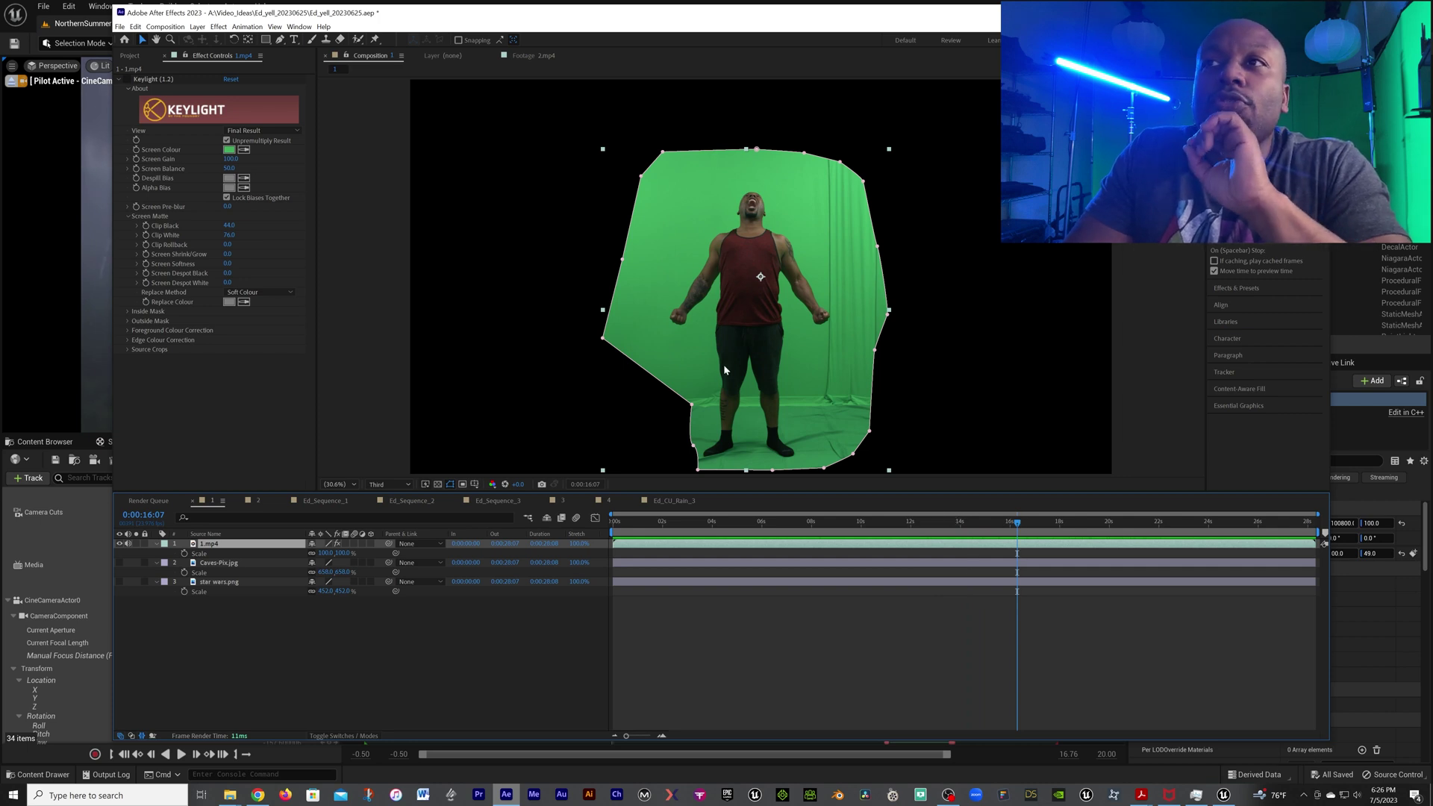
click(128, 79)
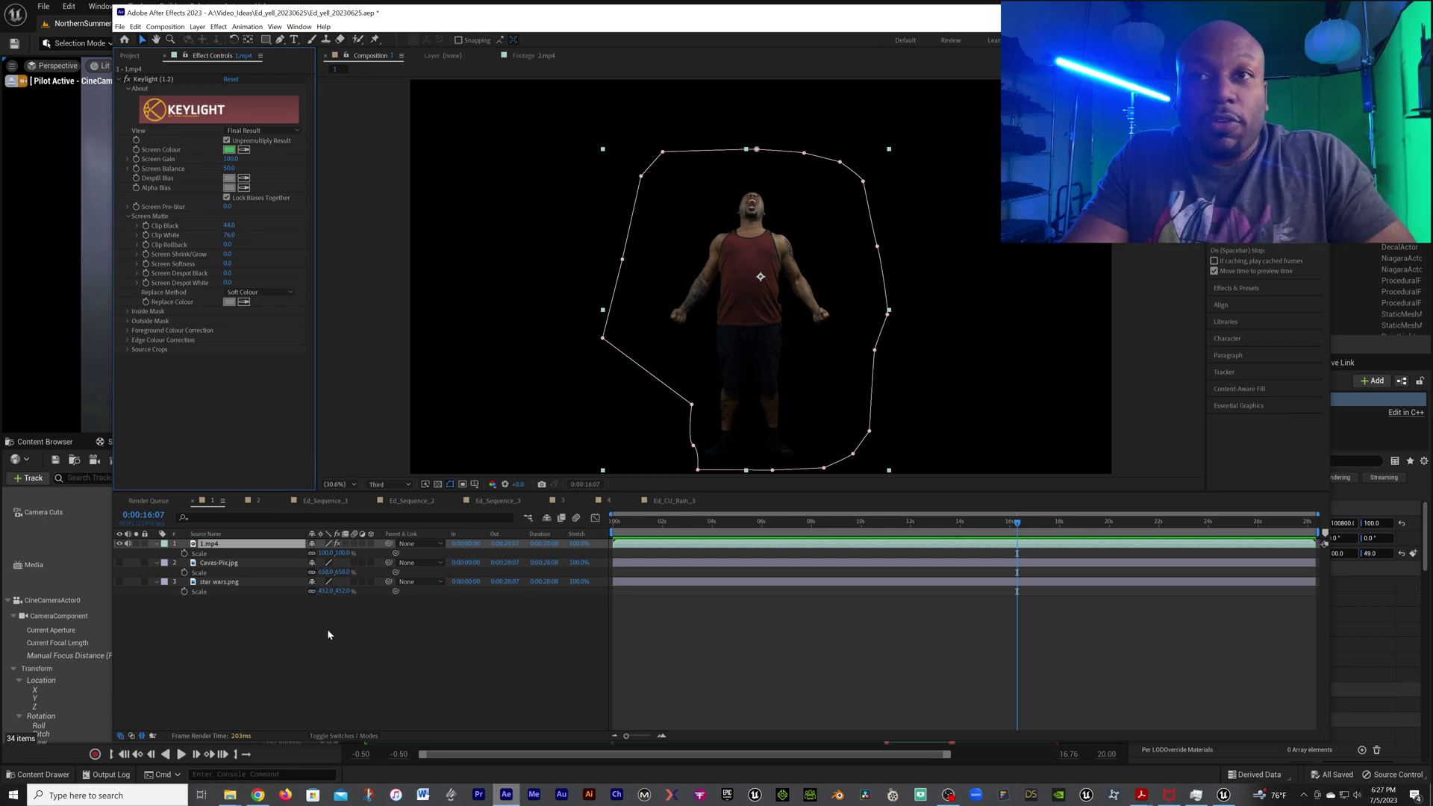
Add composition 1 to the render queue and delete the first queued item
key(ctrl+m)
click(200, 553)
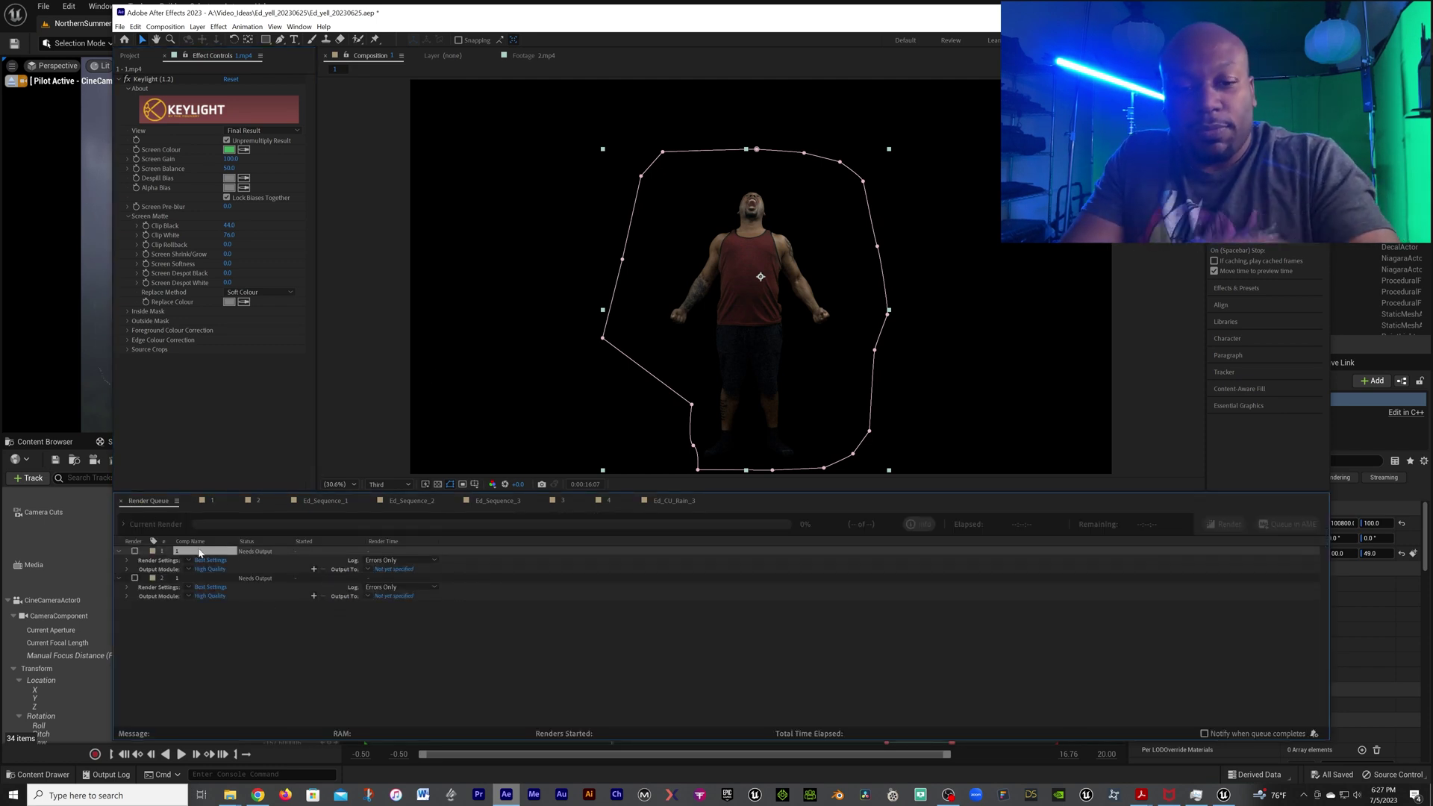
key(Delete)
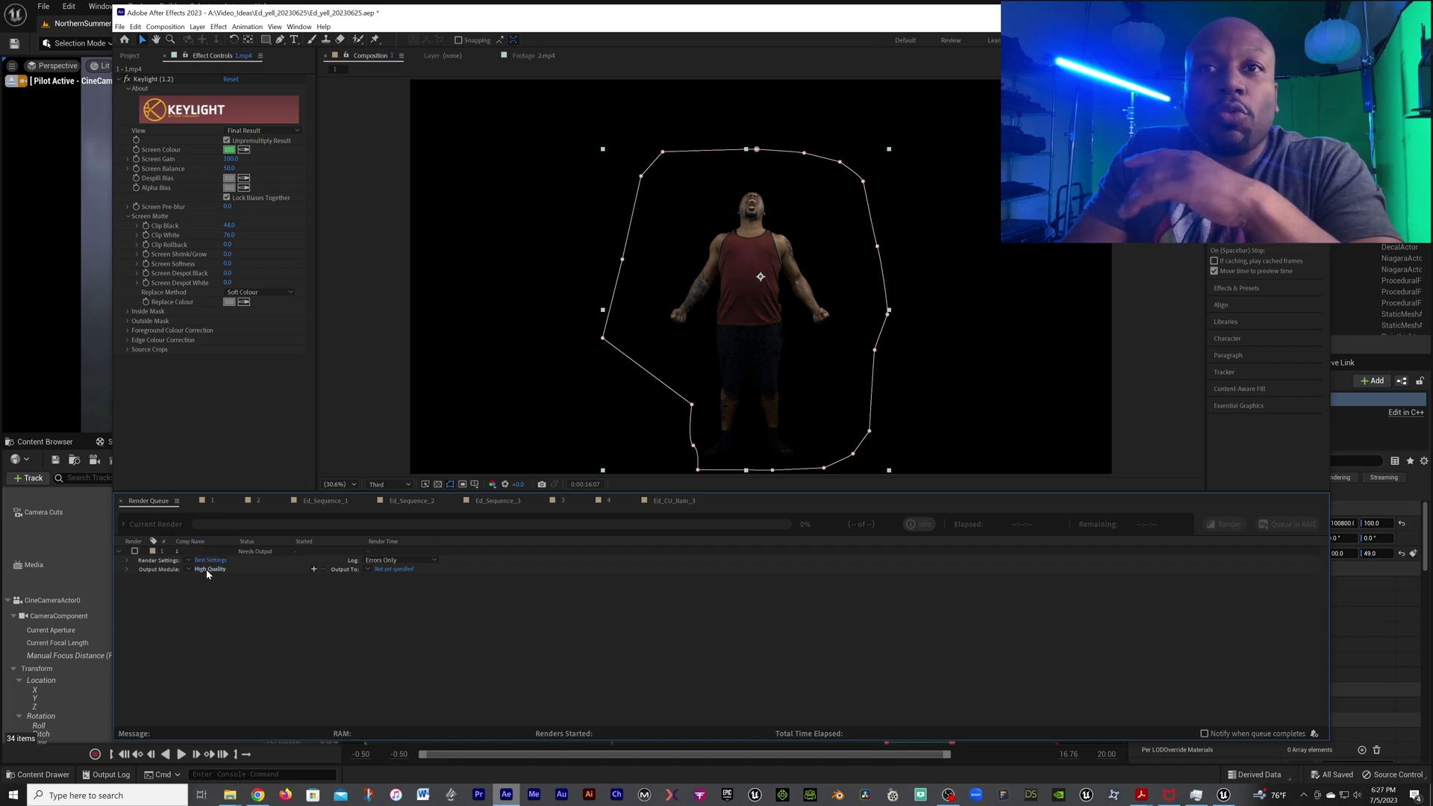
Try the PNG Sequence format with RGB + Alpha channels in the output module settings, and discard the changes
click(209, 568)
click(698, 258)
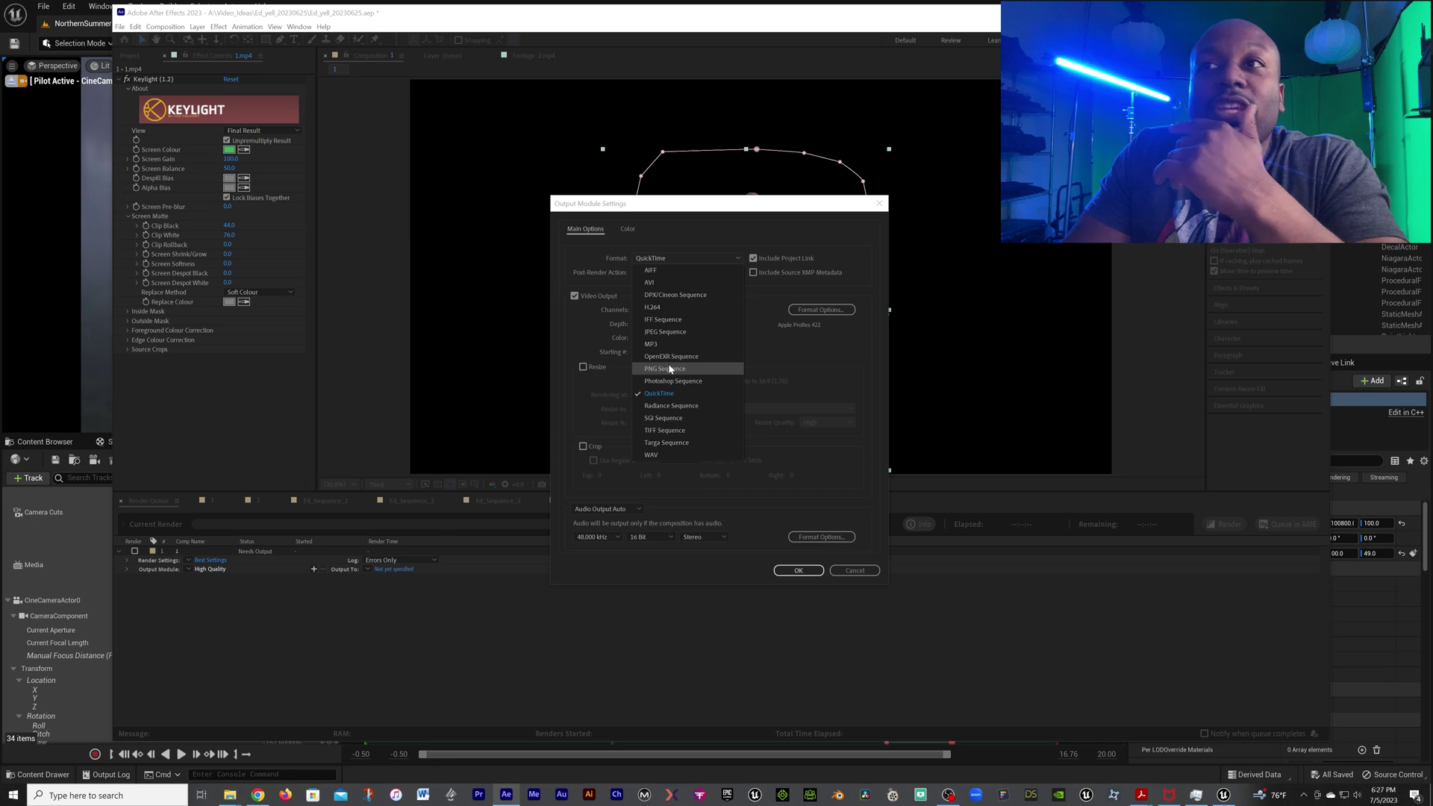
click(669, 369)
click(670, 310)
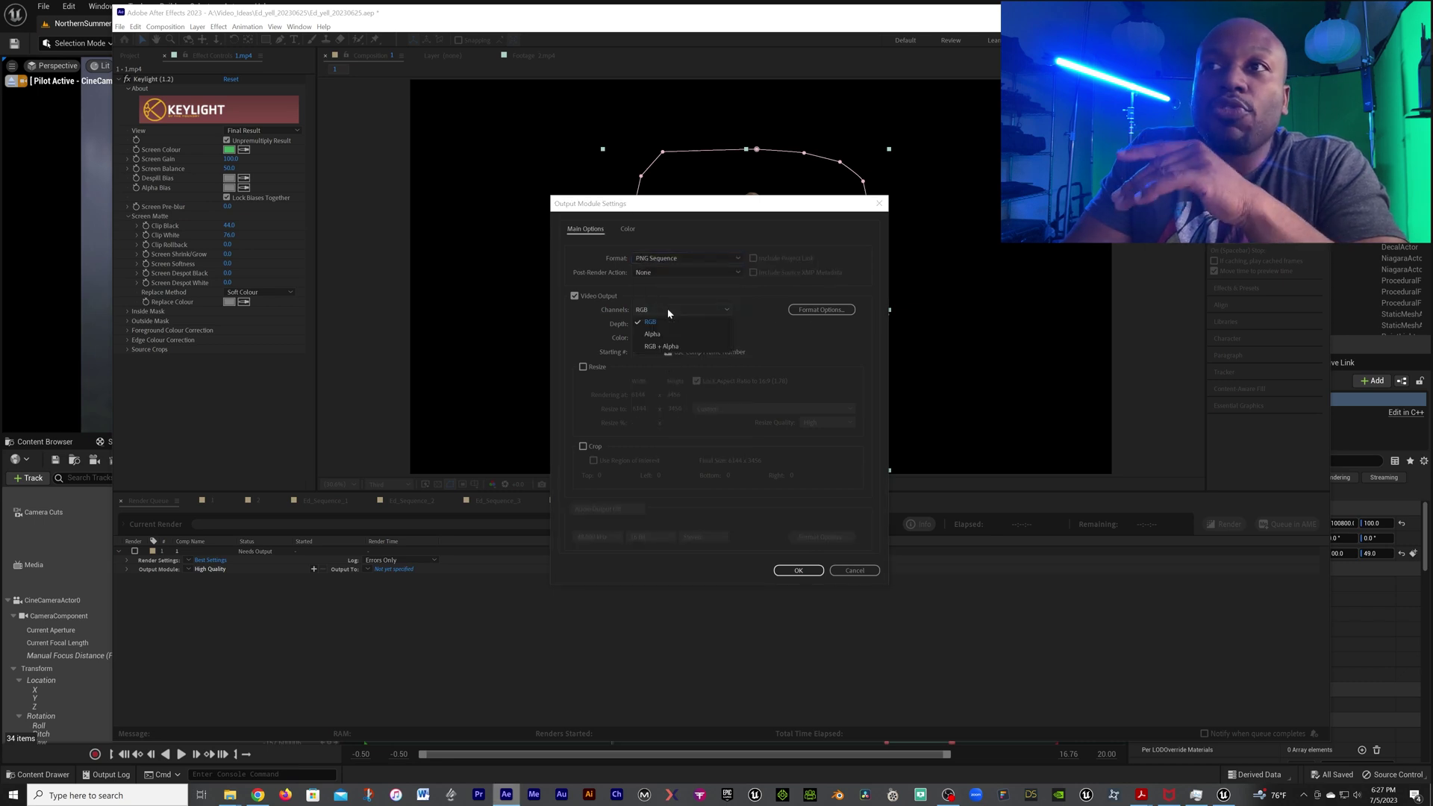
click(663, 346)
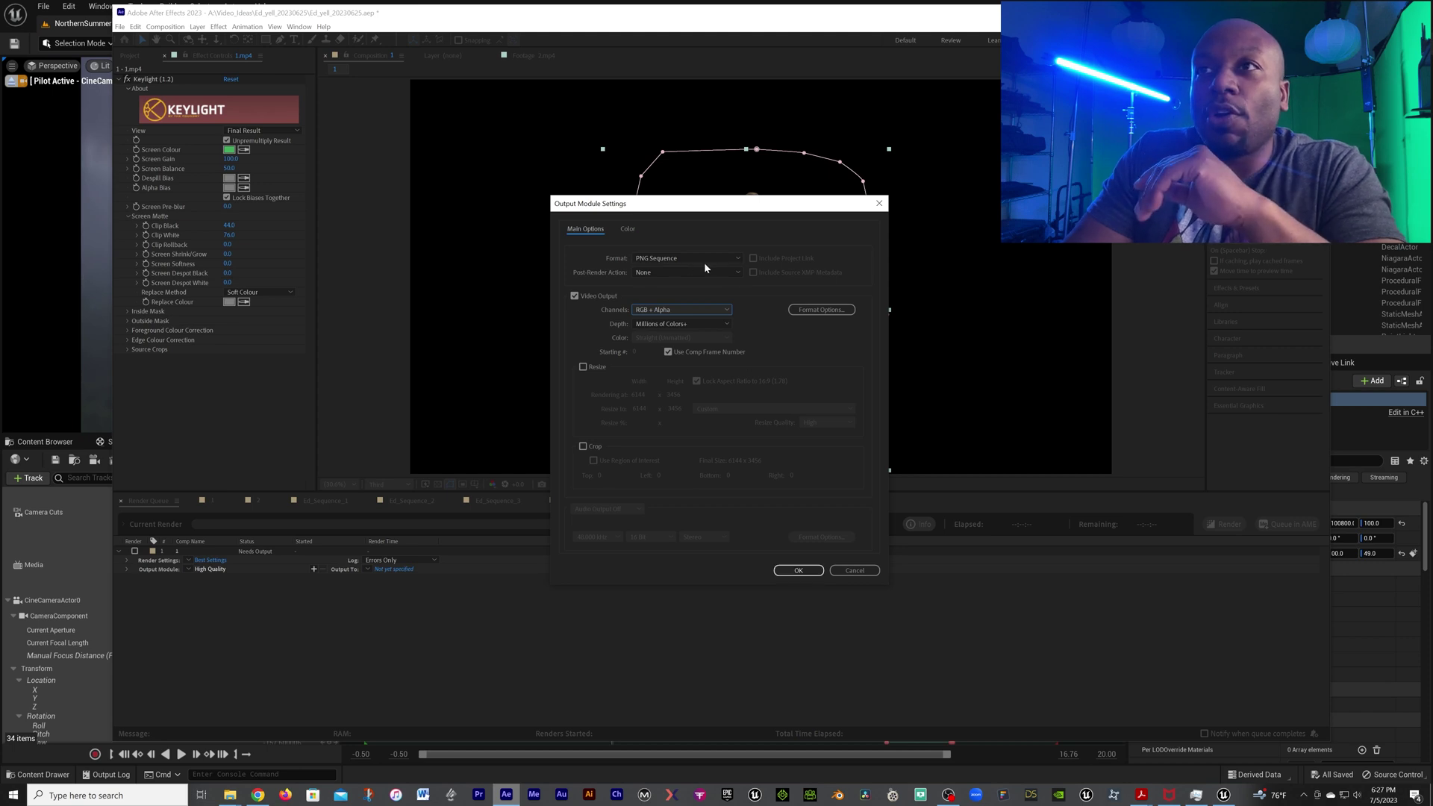
click(855, 571)
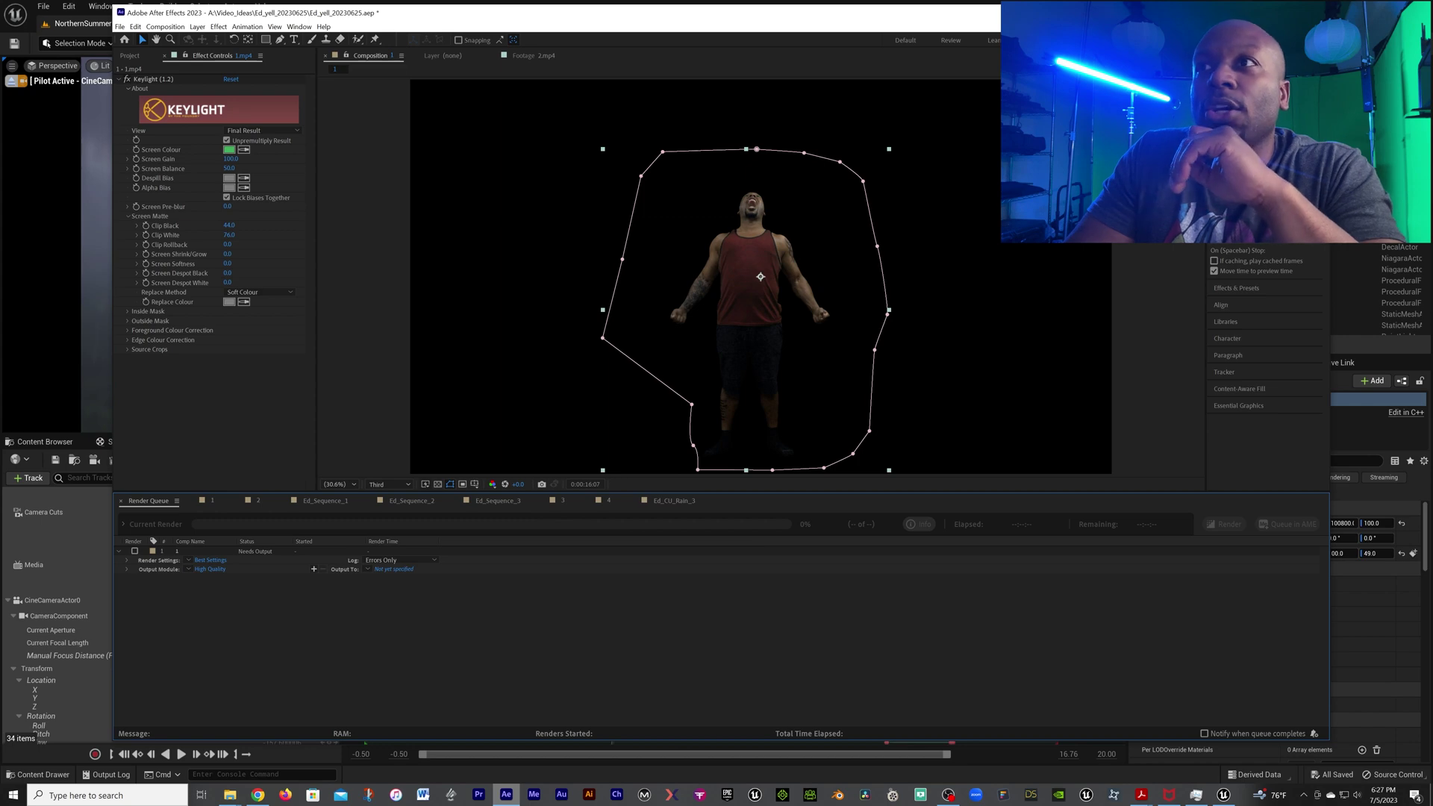
Switch to Unreal Editor, leave the CineCameraActor0 view and its sequence, and hide the NS_SkyBeam04 effect
key(alt+Tab)
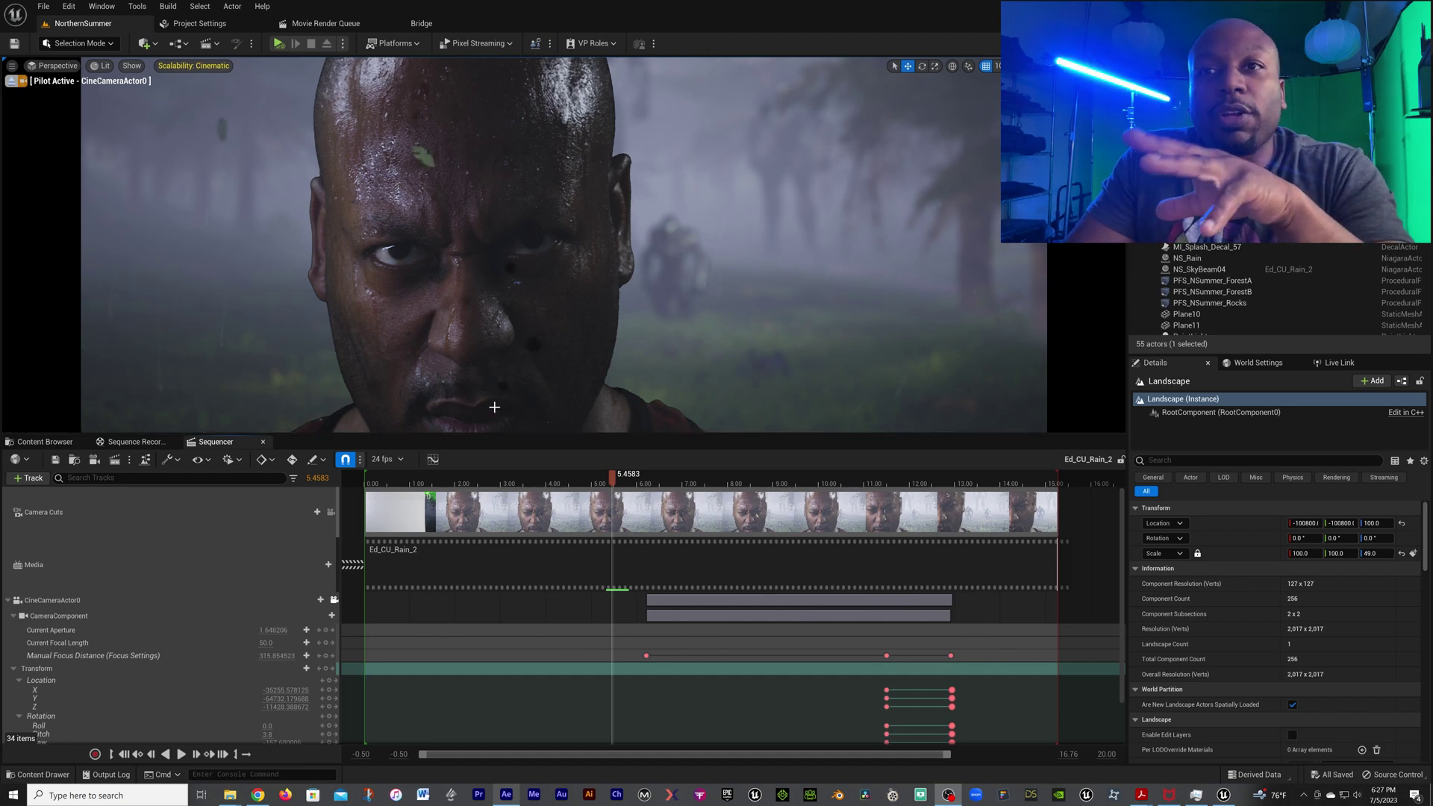
click(333, 601)
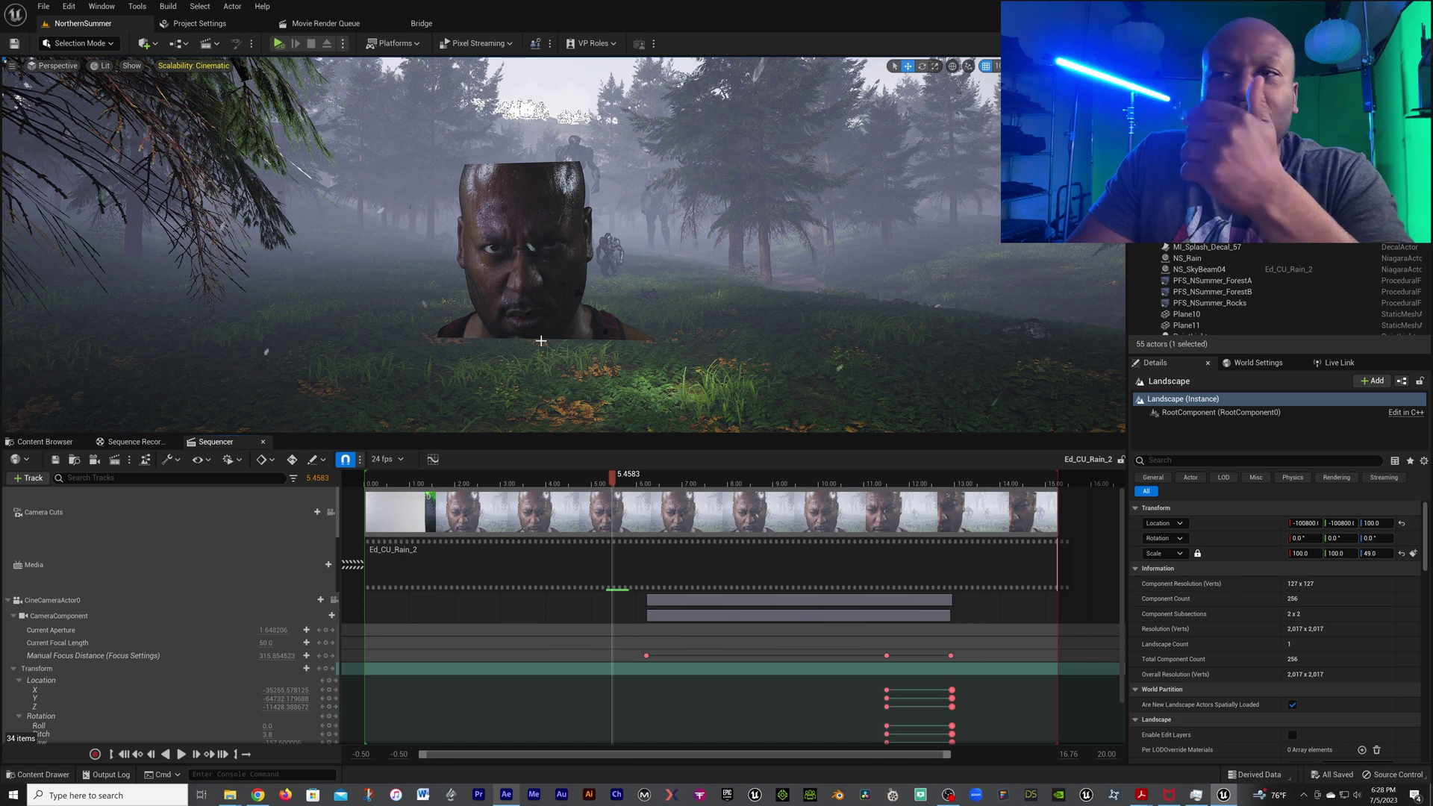
click(263, 443)
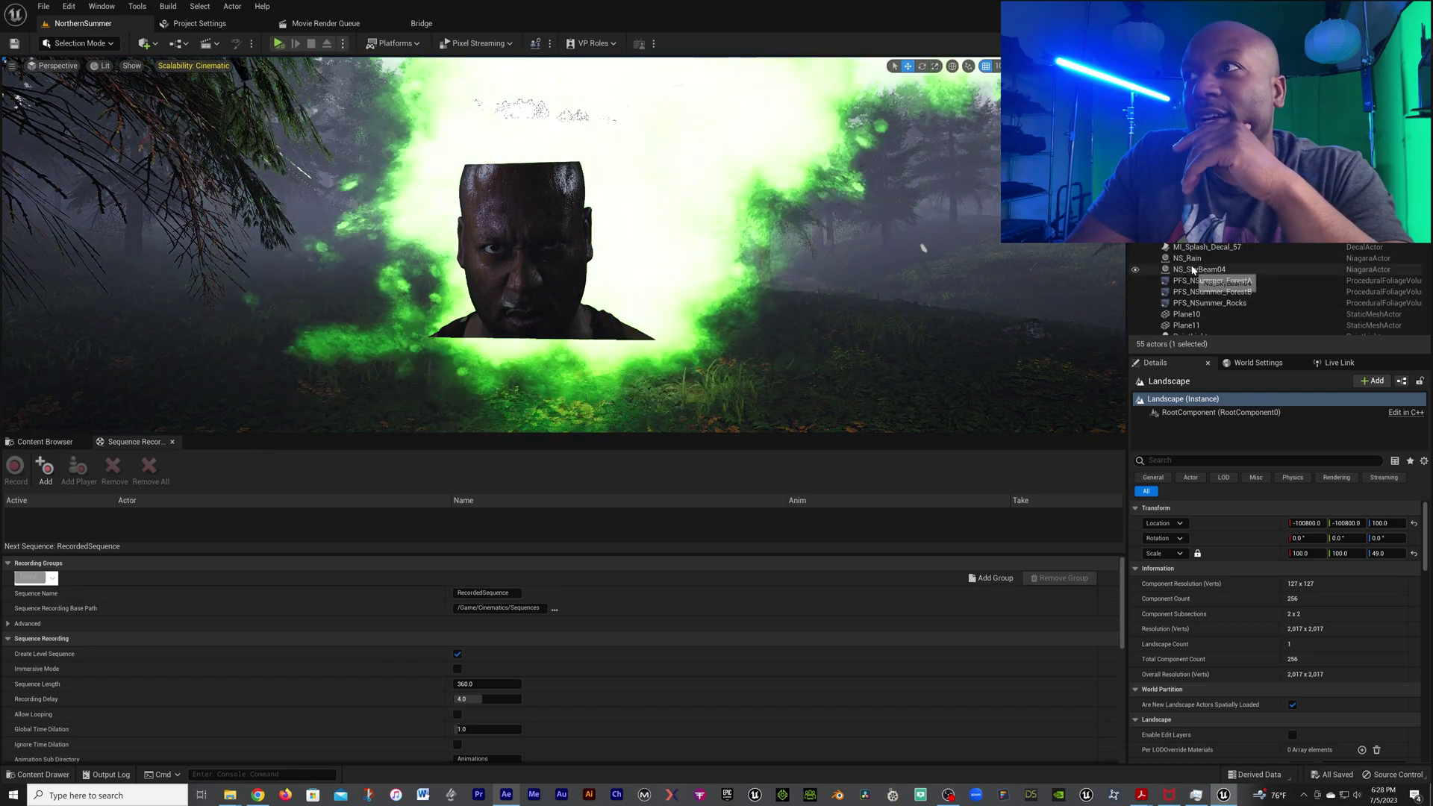
click(1135, 271)
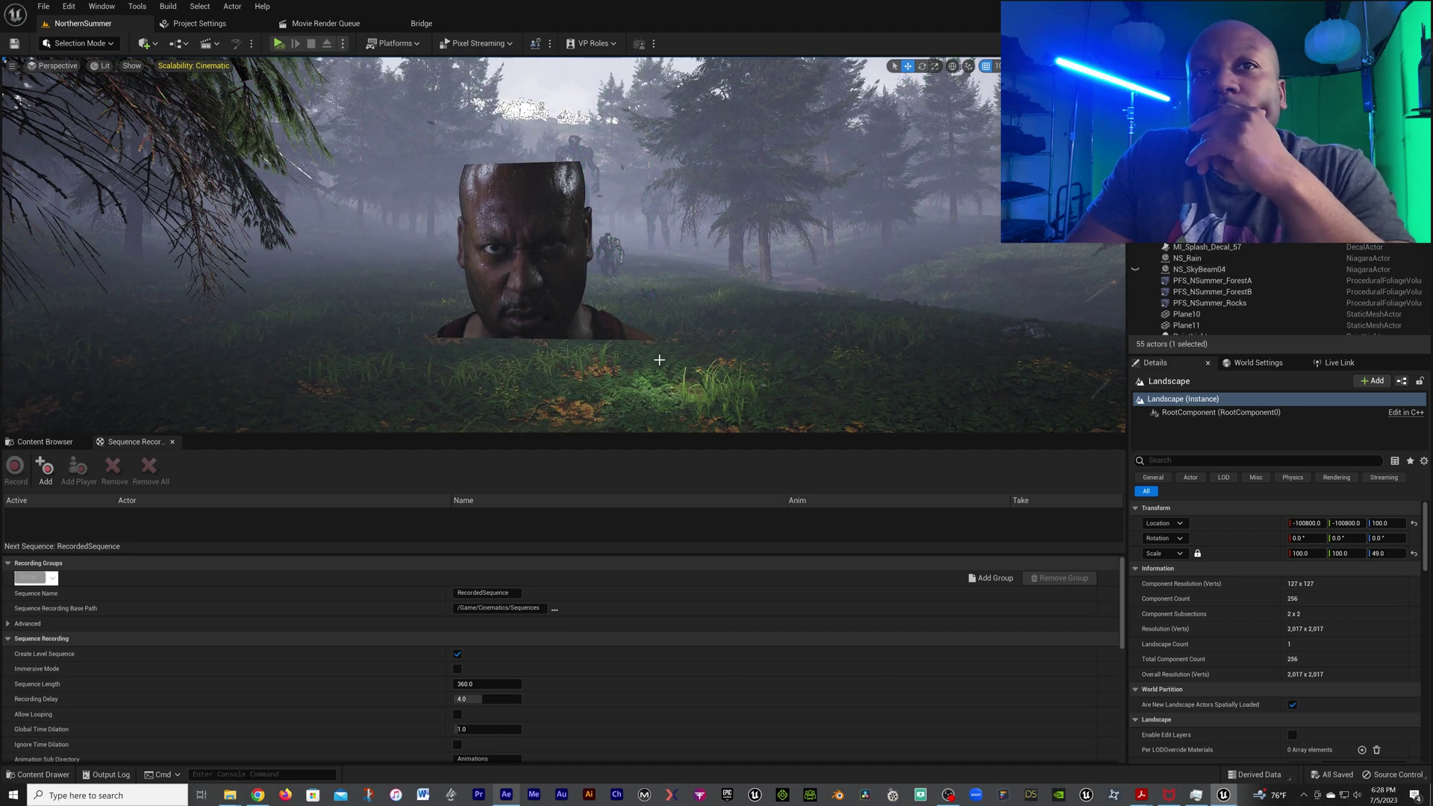
Create an Img Media Source named Ed_Test_1 in the Test_Video content folder
click(45, 441)
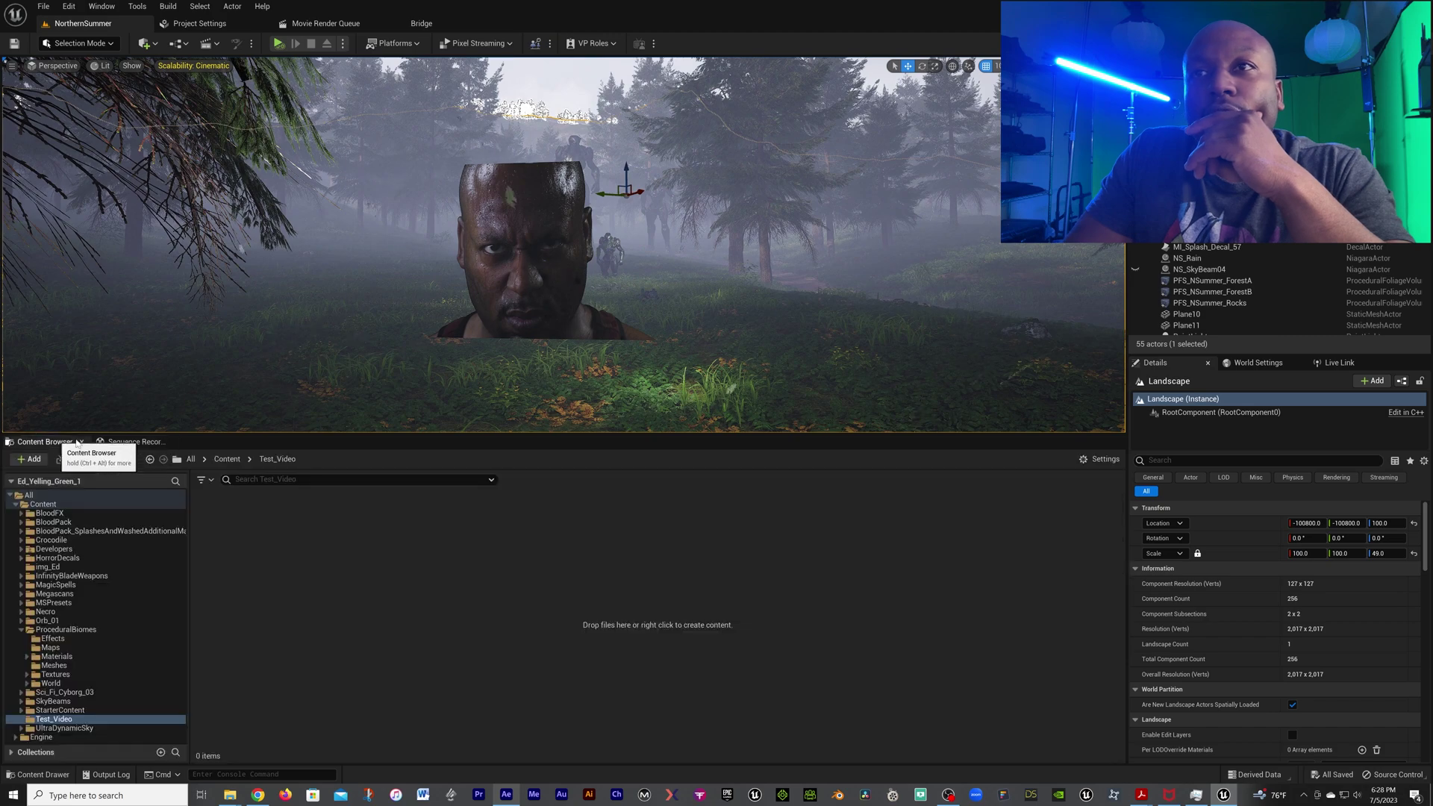
right_drag(687, 339, 963, 343)
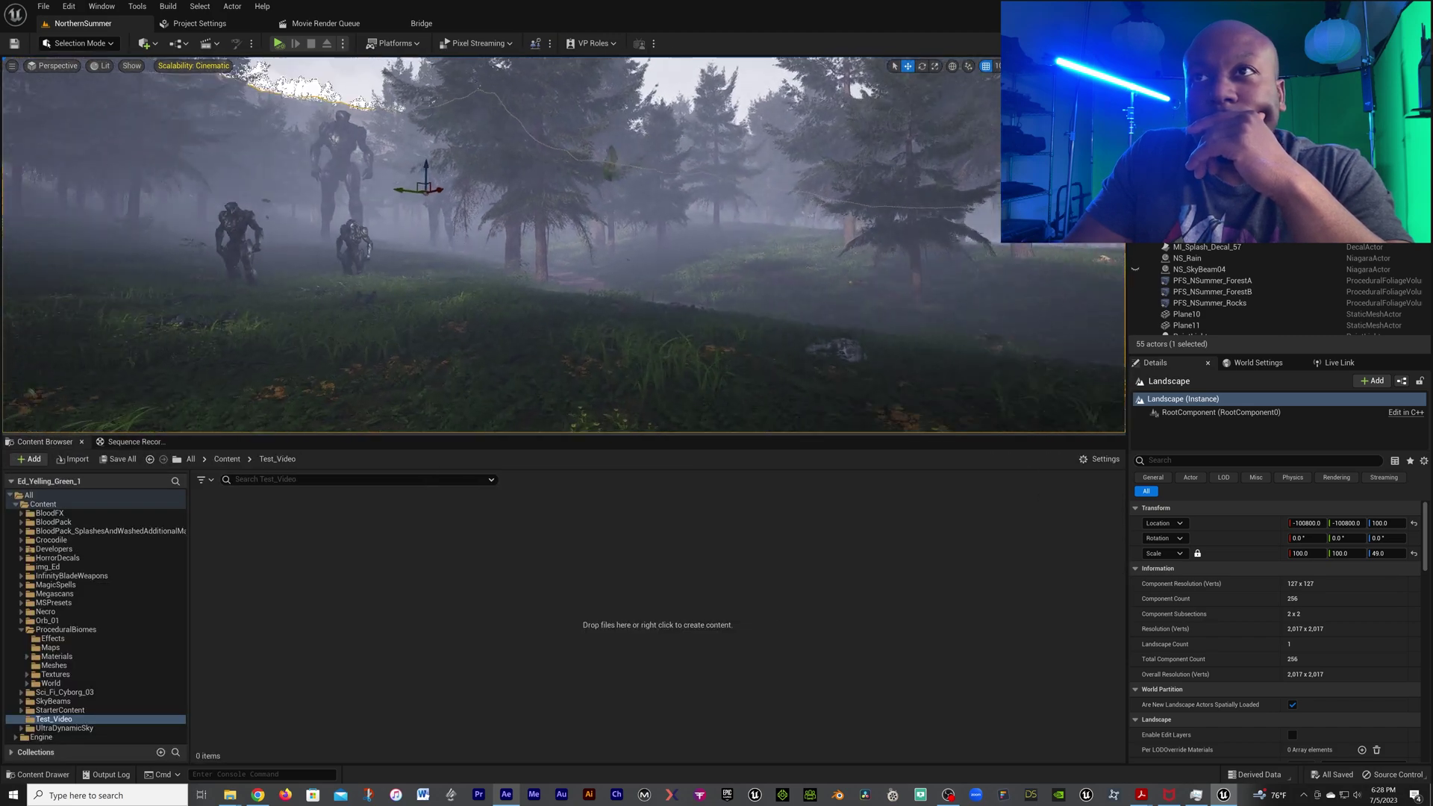
right_drag(563, 244, 385, 248)
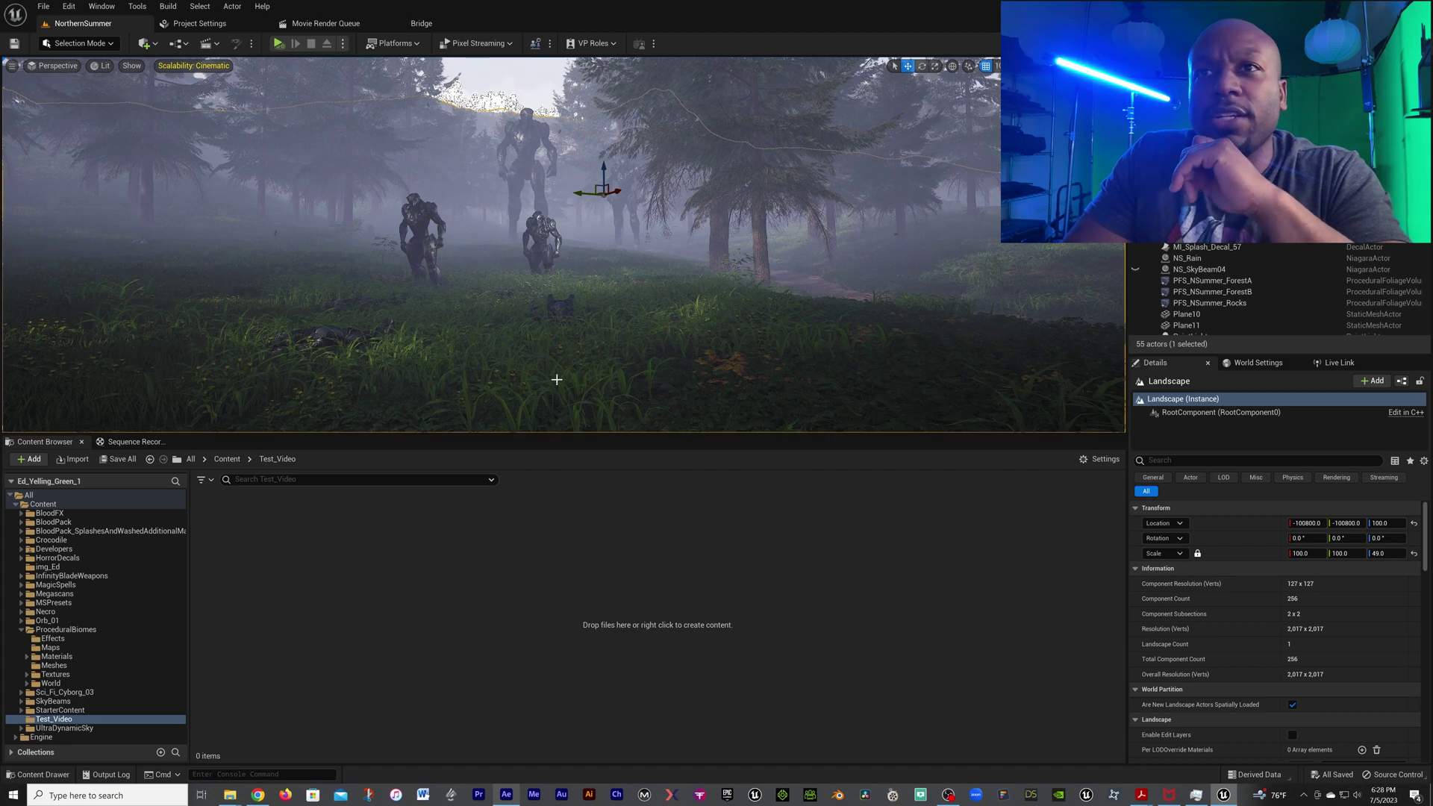
right_click(313, 552)
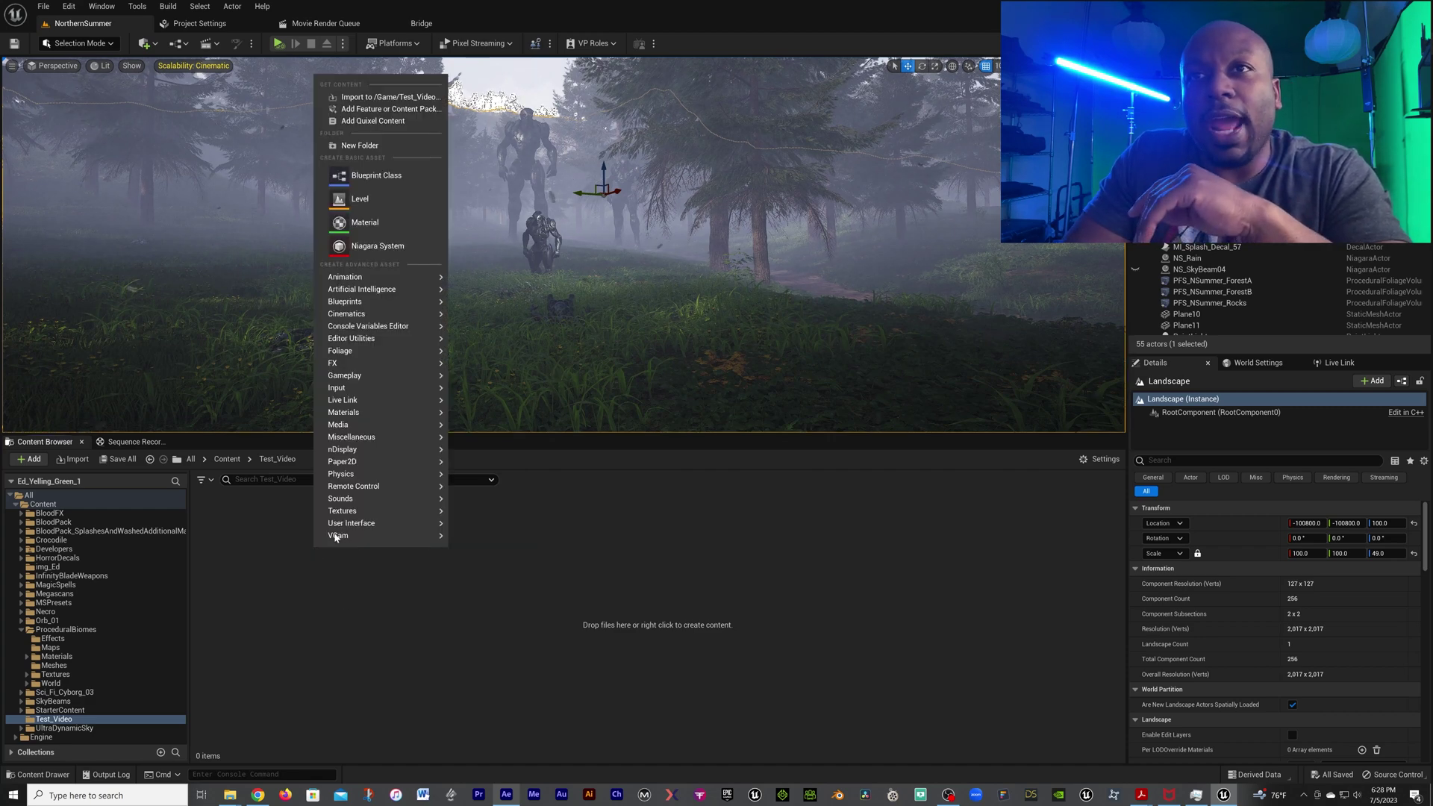
mouse_move(391, 430)
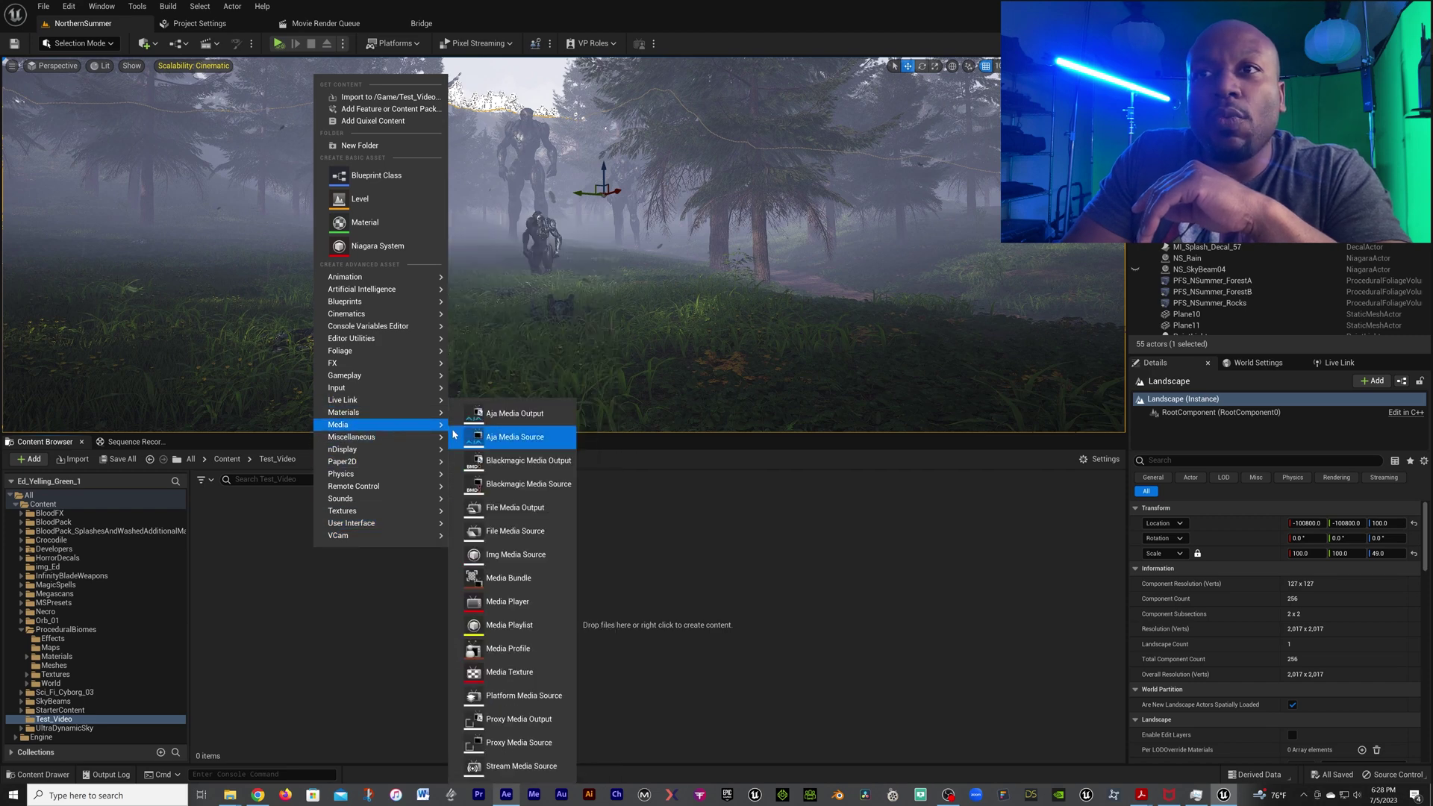
click(497, 554)
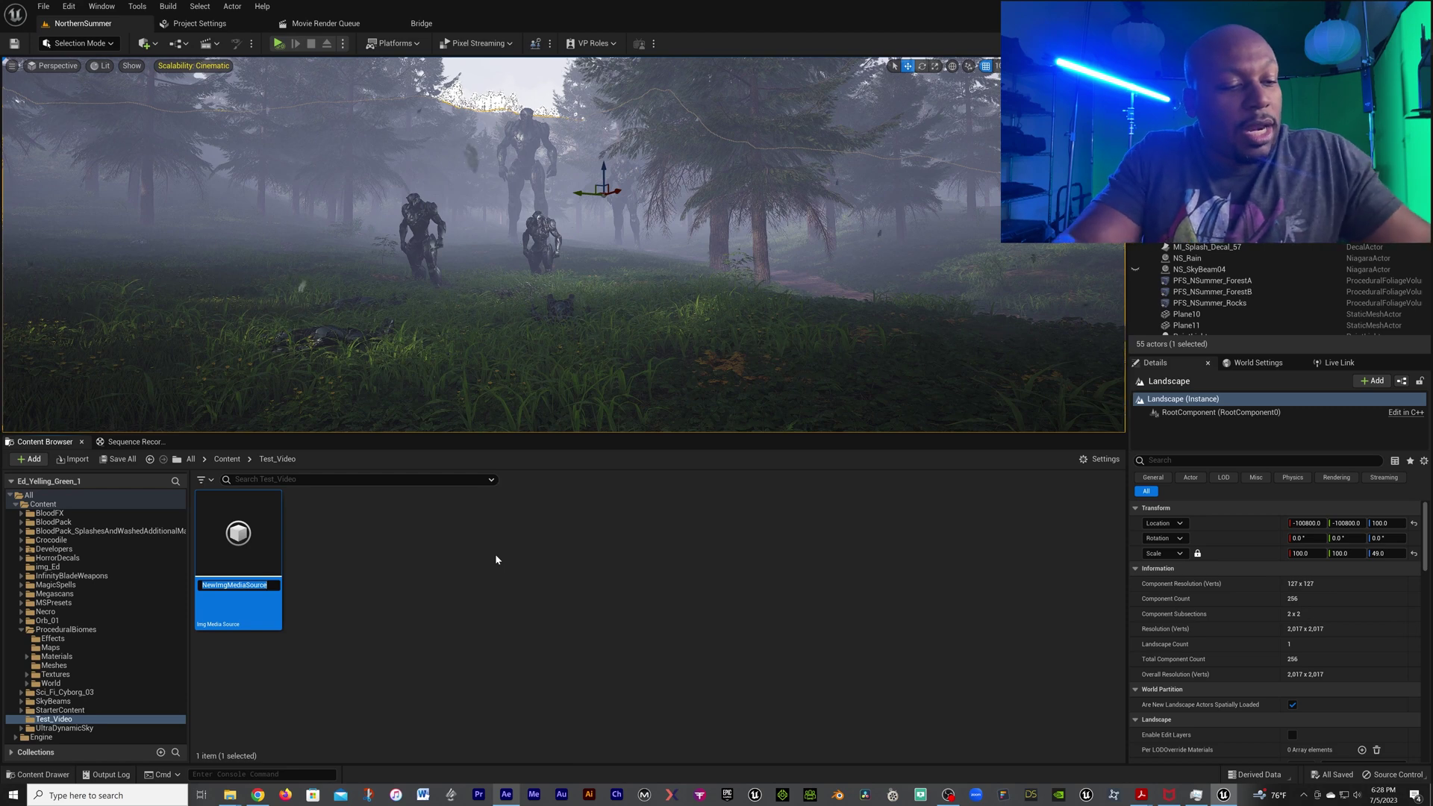
text(Ed_)
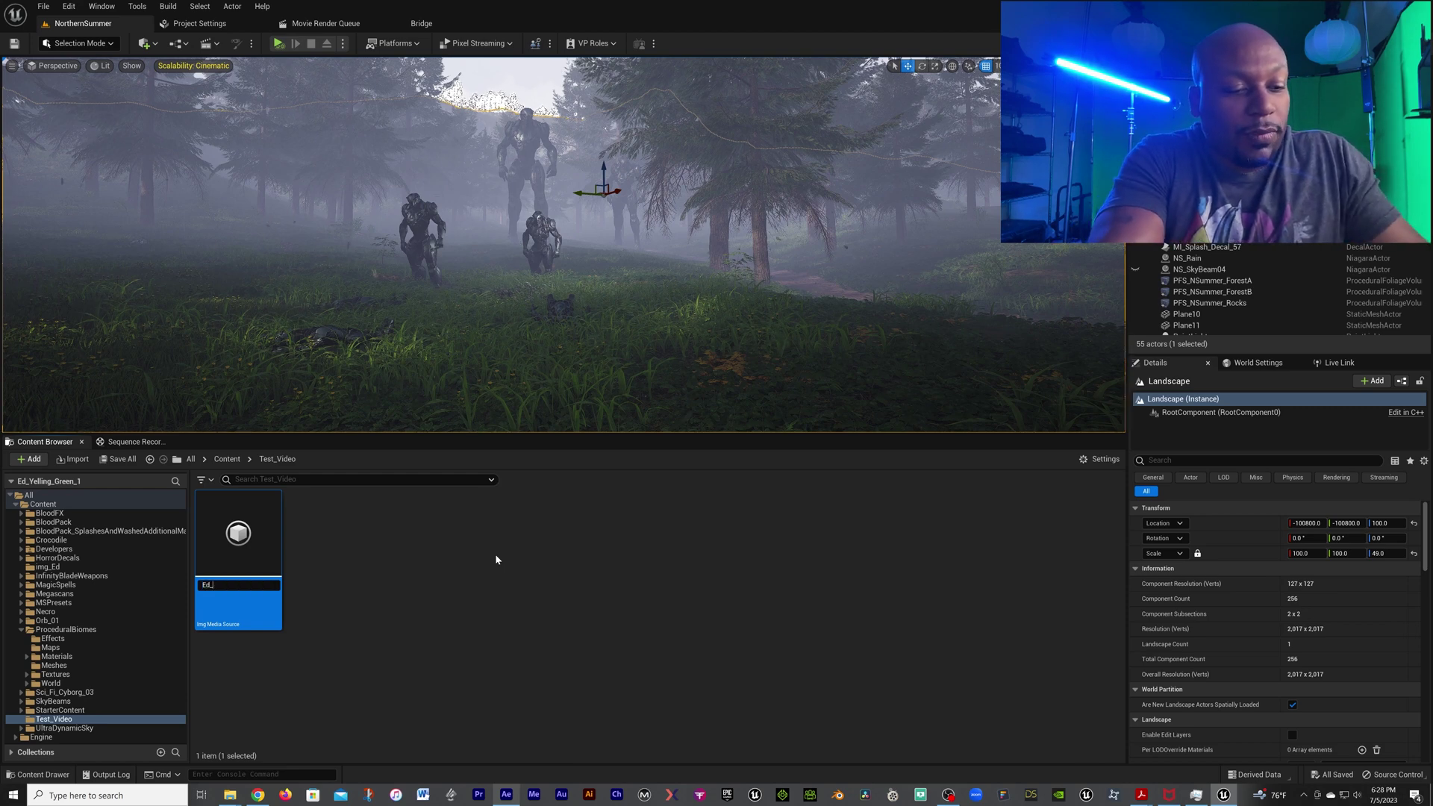
text(Test_1)
key(Return)
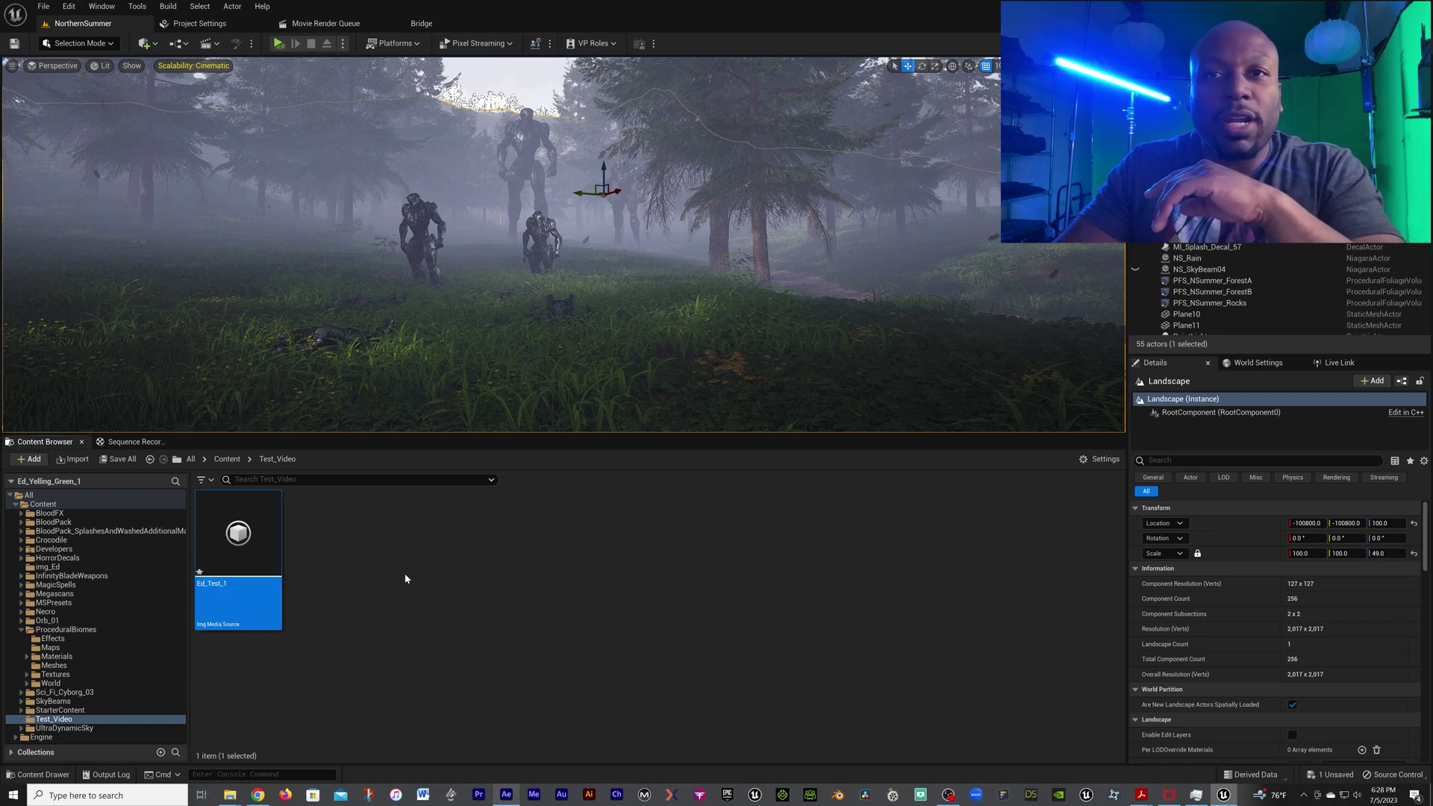
Set the sequence path of Ed_Test_1 to the PNG sequence in the Output/1_image folder, picking its first frame
double_click(240, 547)
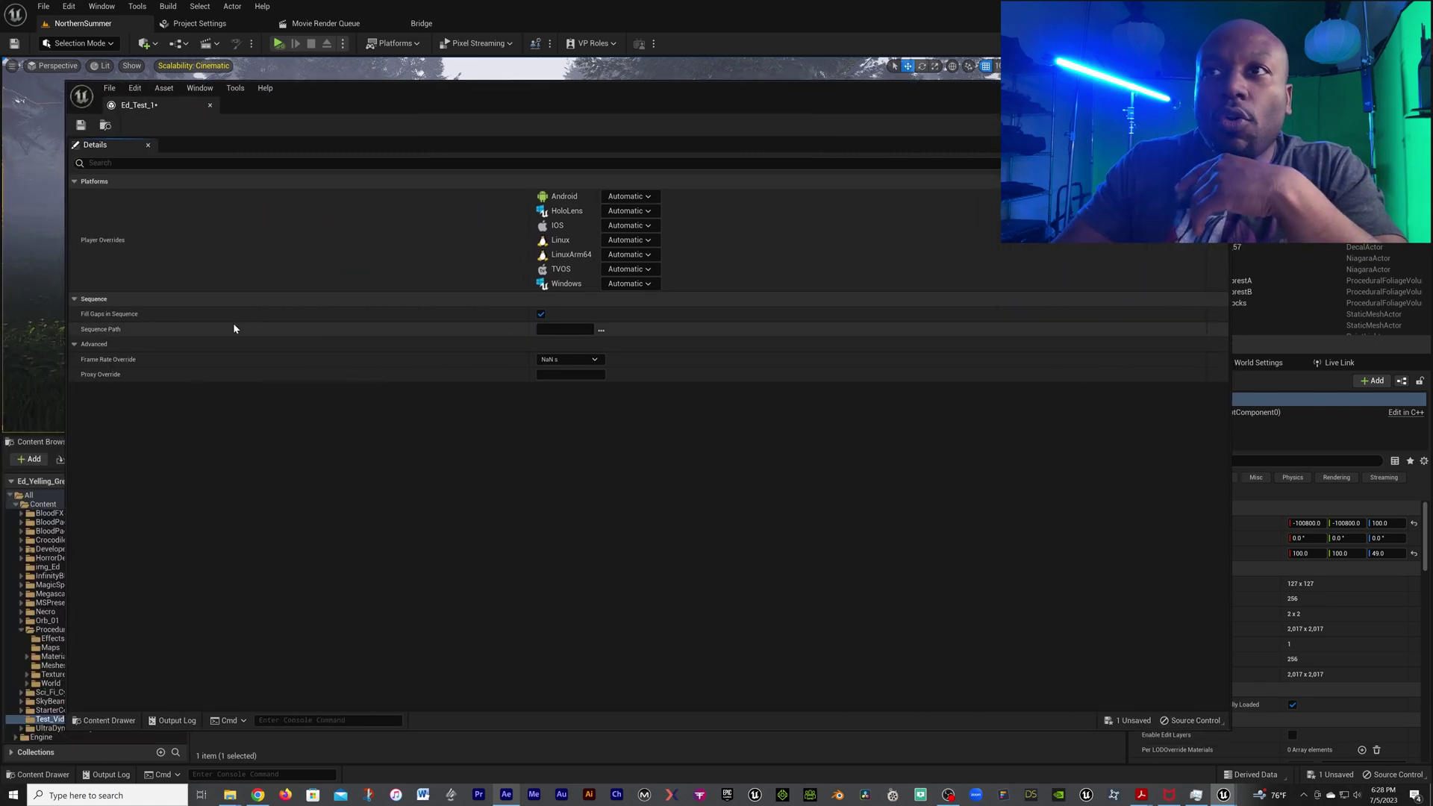
click(601, 330)
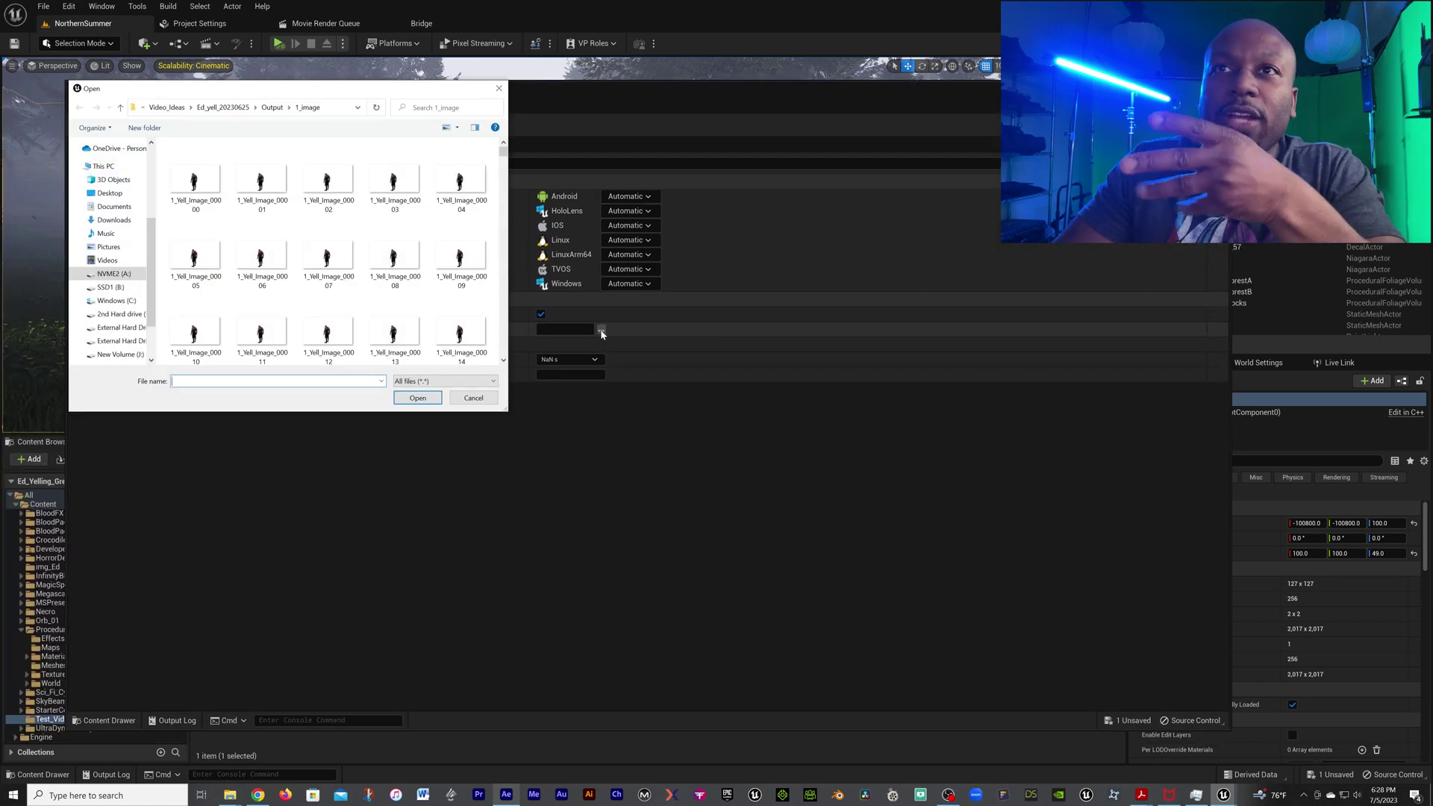
click(274, 107)
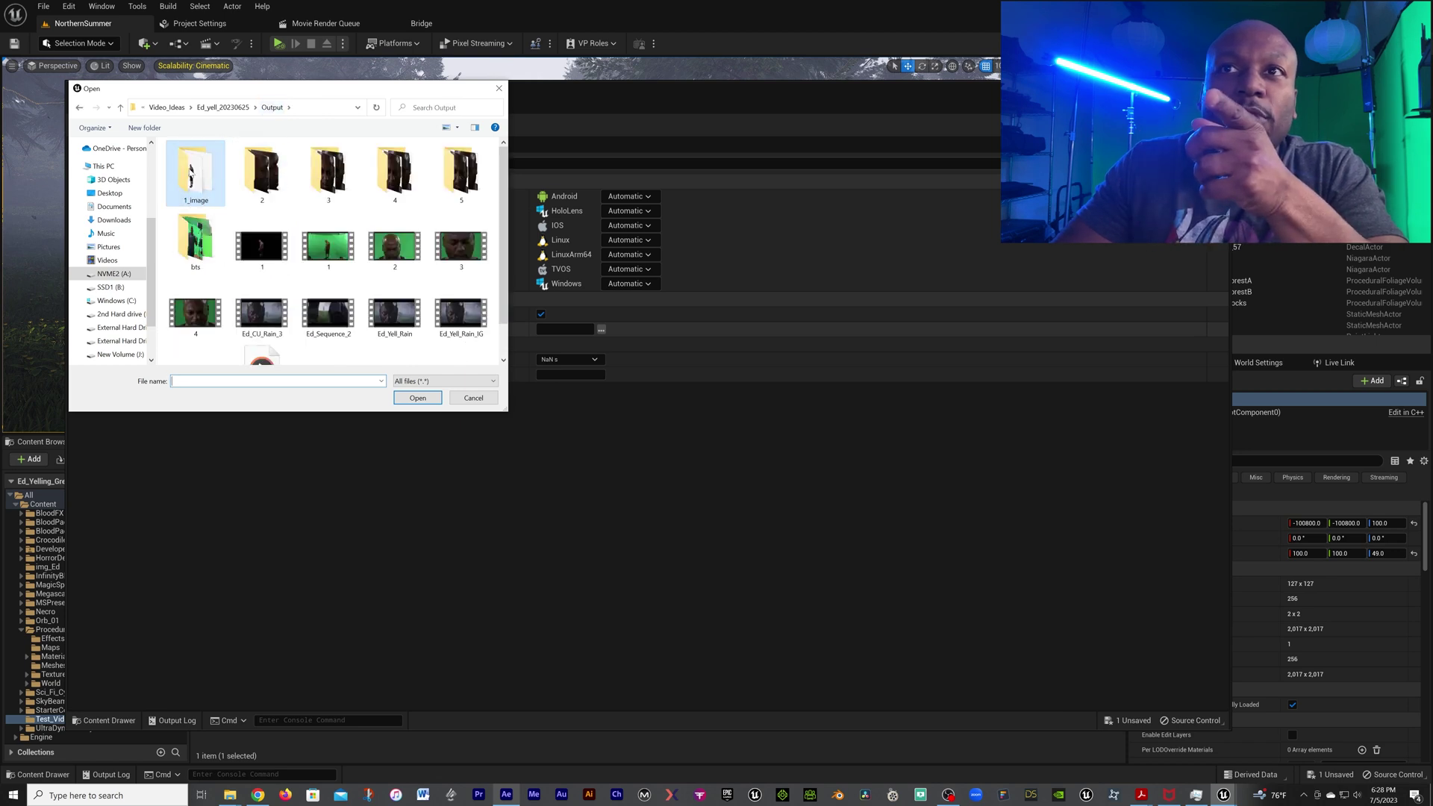
double_click(192, 173)
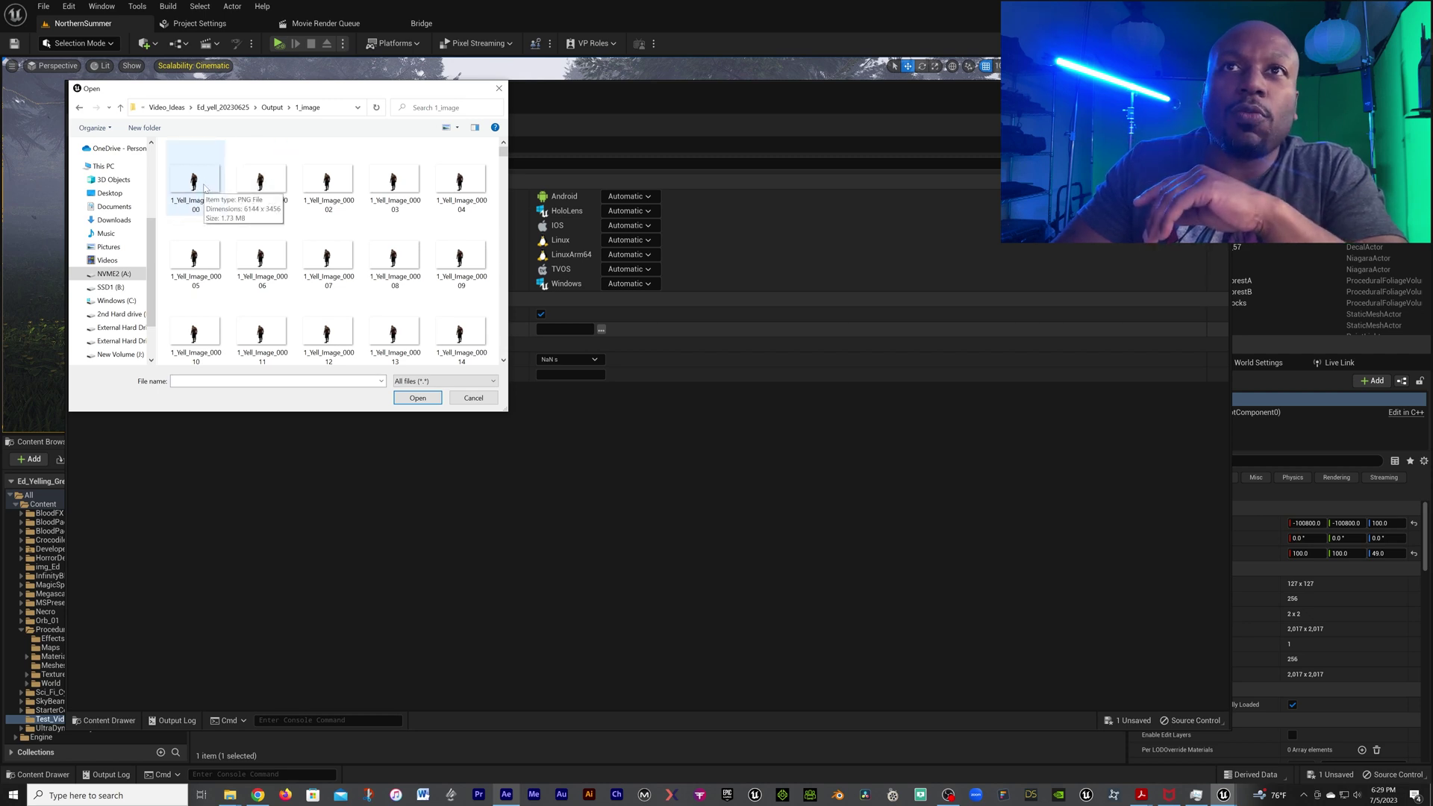
click(200, 183)
click(416, 398)
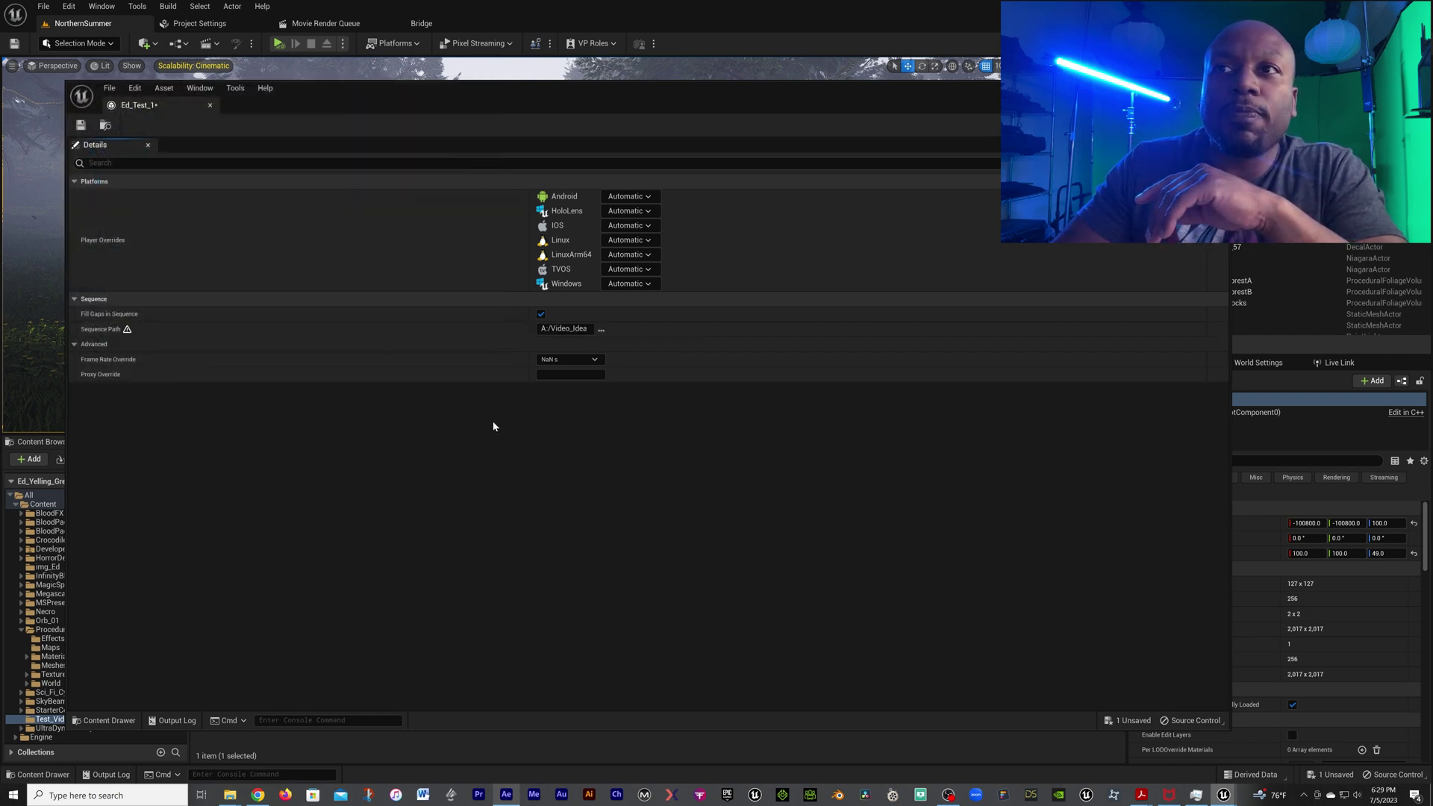
Override the frame rate of Ed_Test_1 to 24 fps (film), and save and close the asset
click(594, 362)
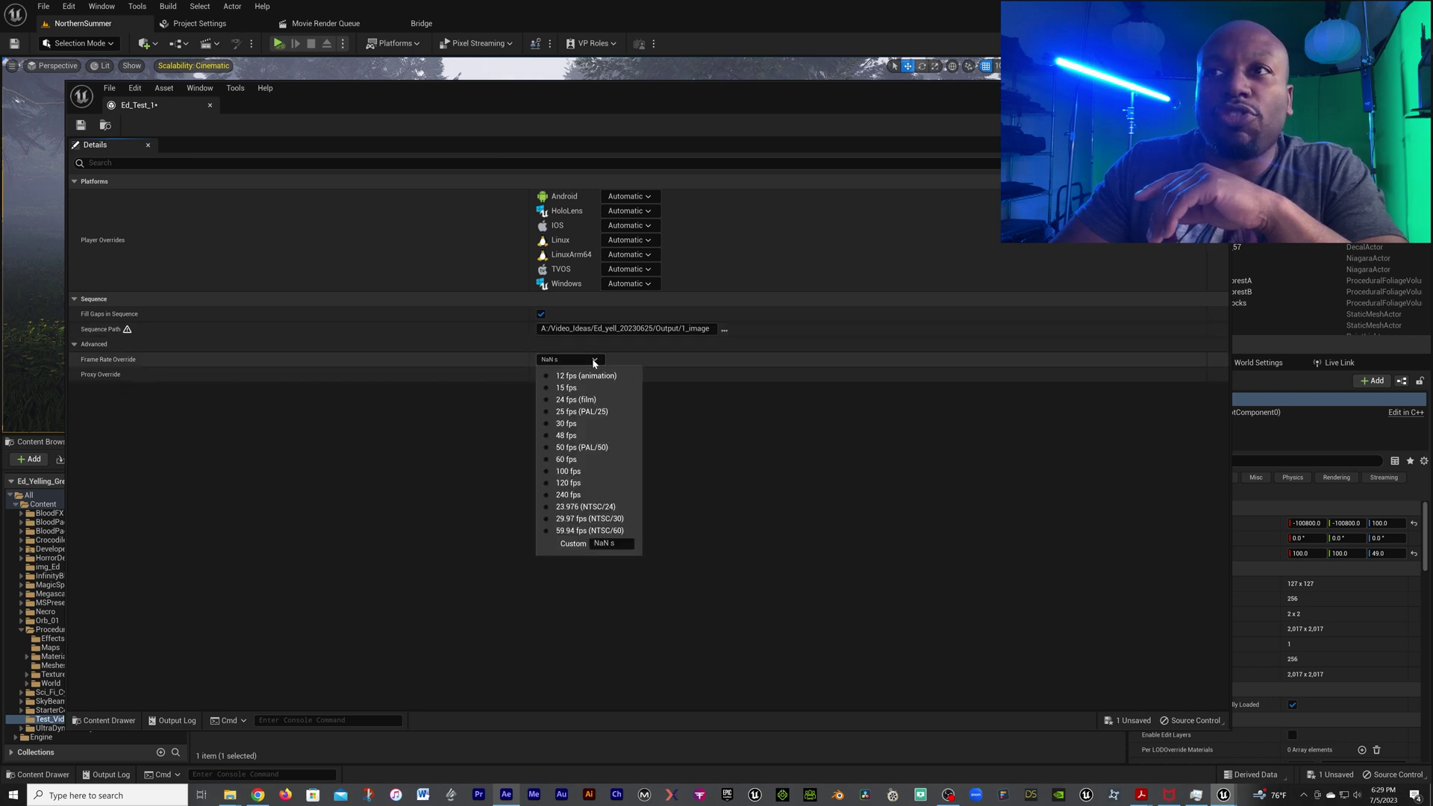
click(572, 400)
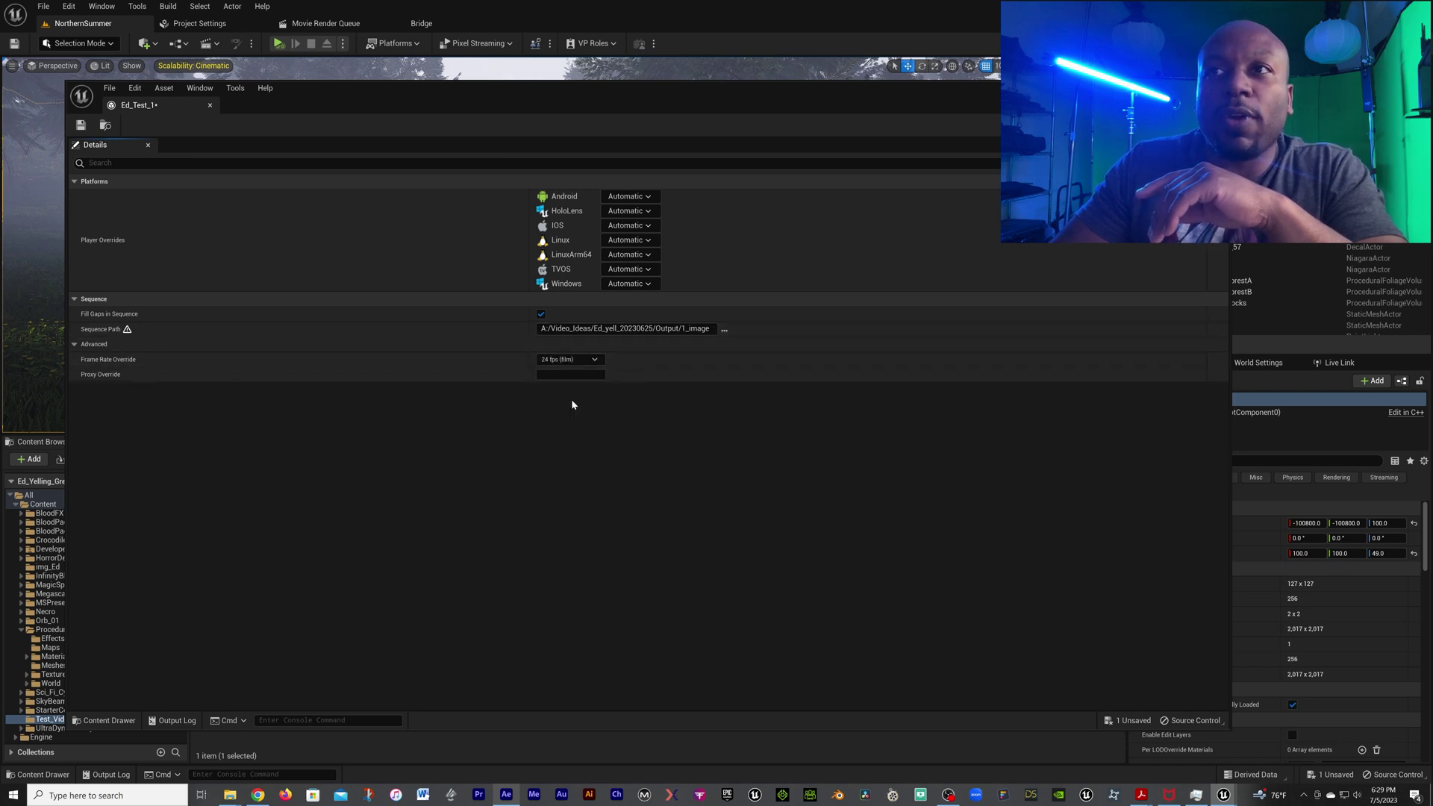
click(81, 125)
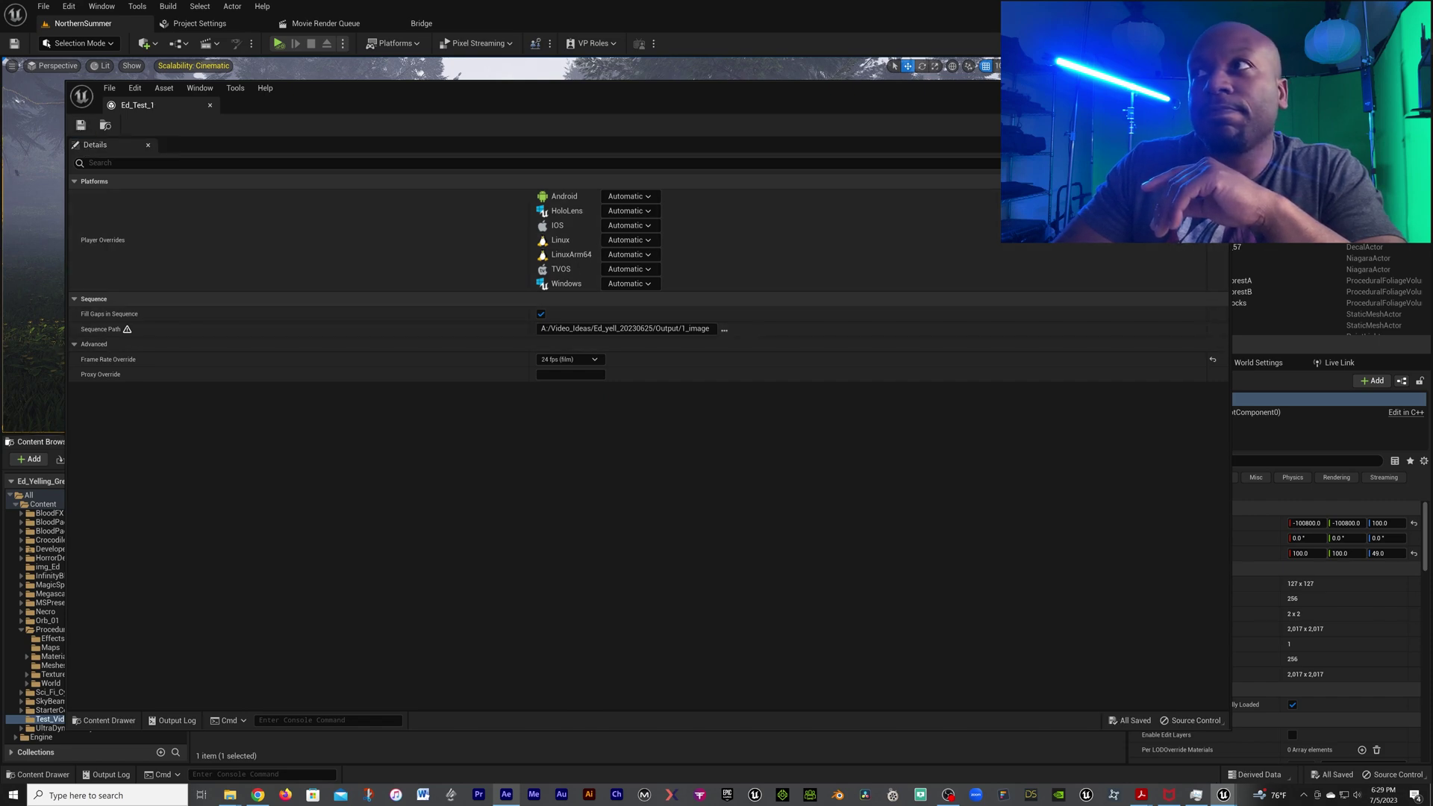
click(1214, 87)
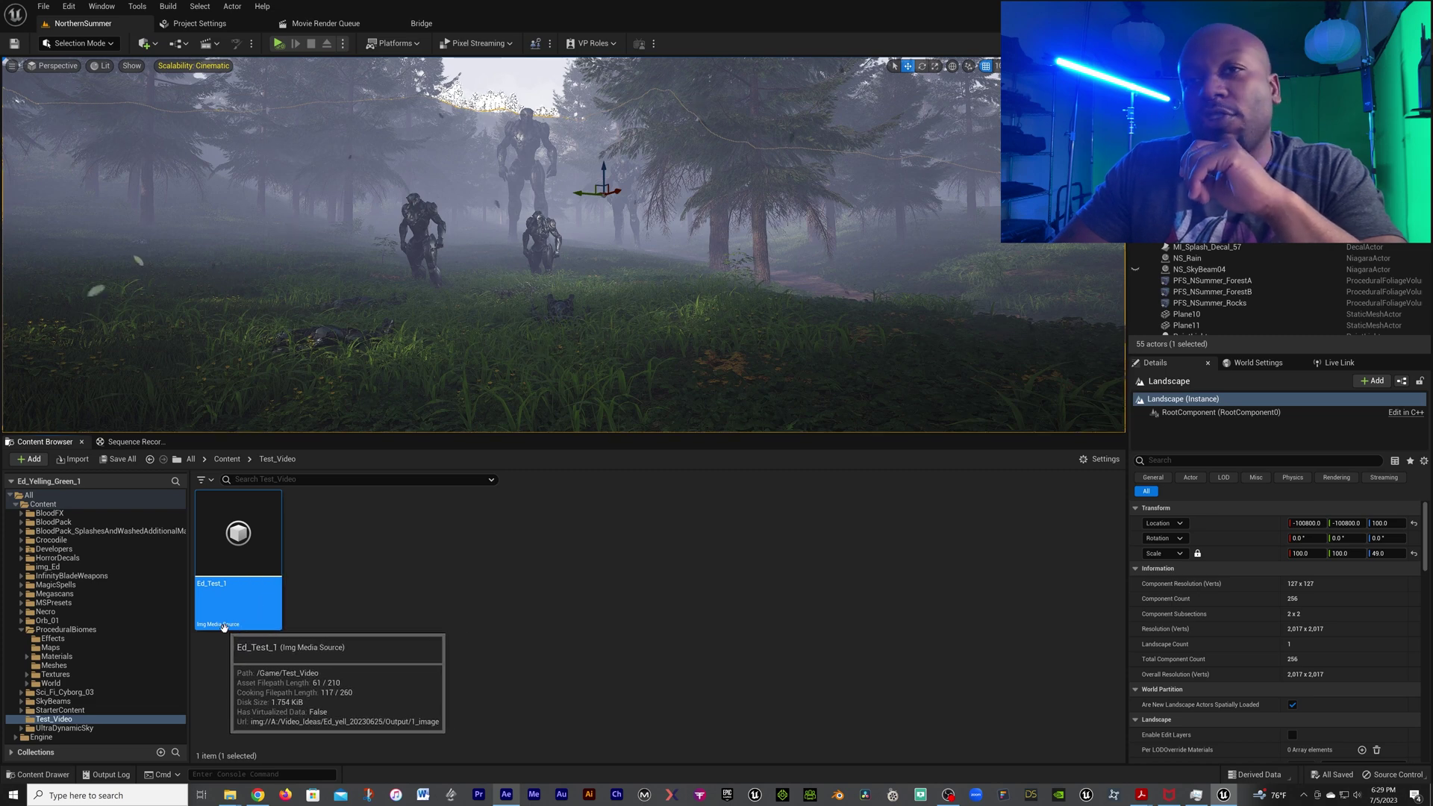
Create a Media Player with a linked video output MediaTexture asset in Test_Video, keeping the default name
right_click(351, 540)
mouse_move(410, 423)
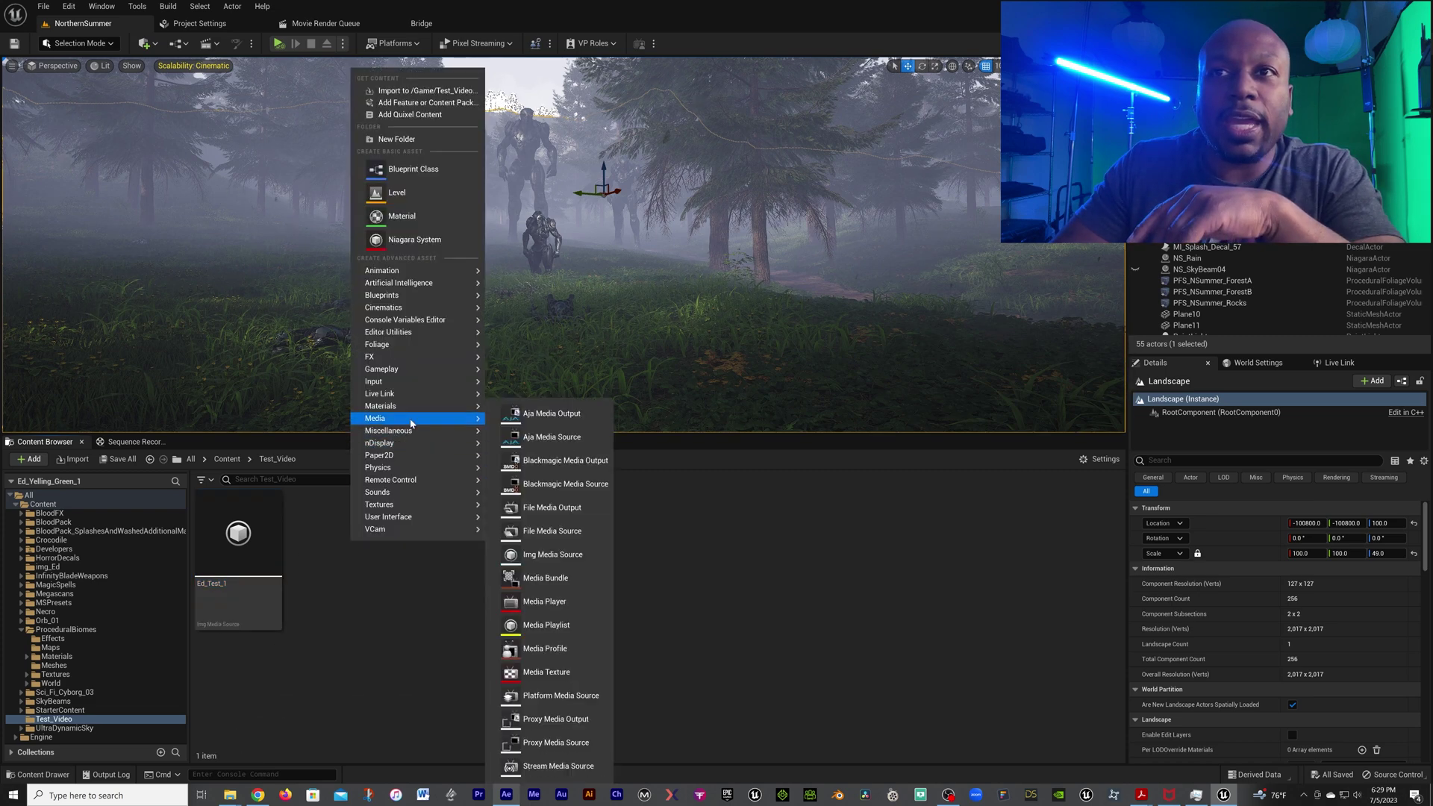
click(537, 602)
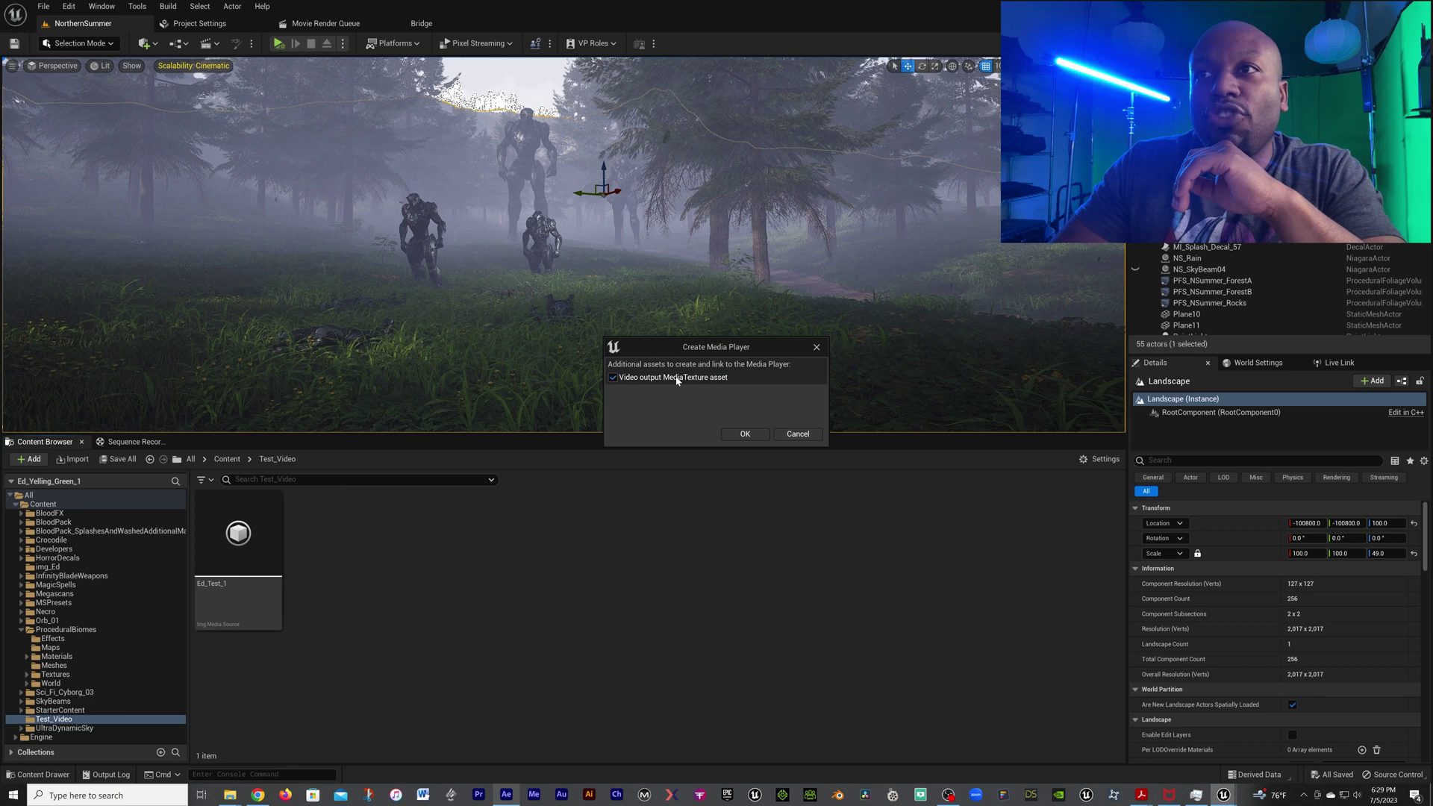
click(742, 435)
key(Return)
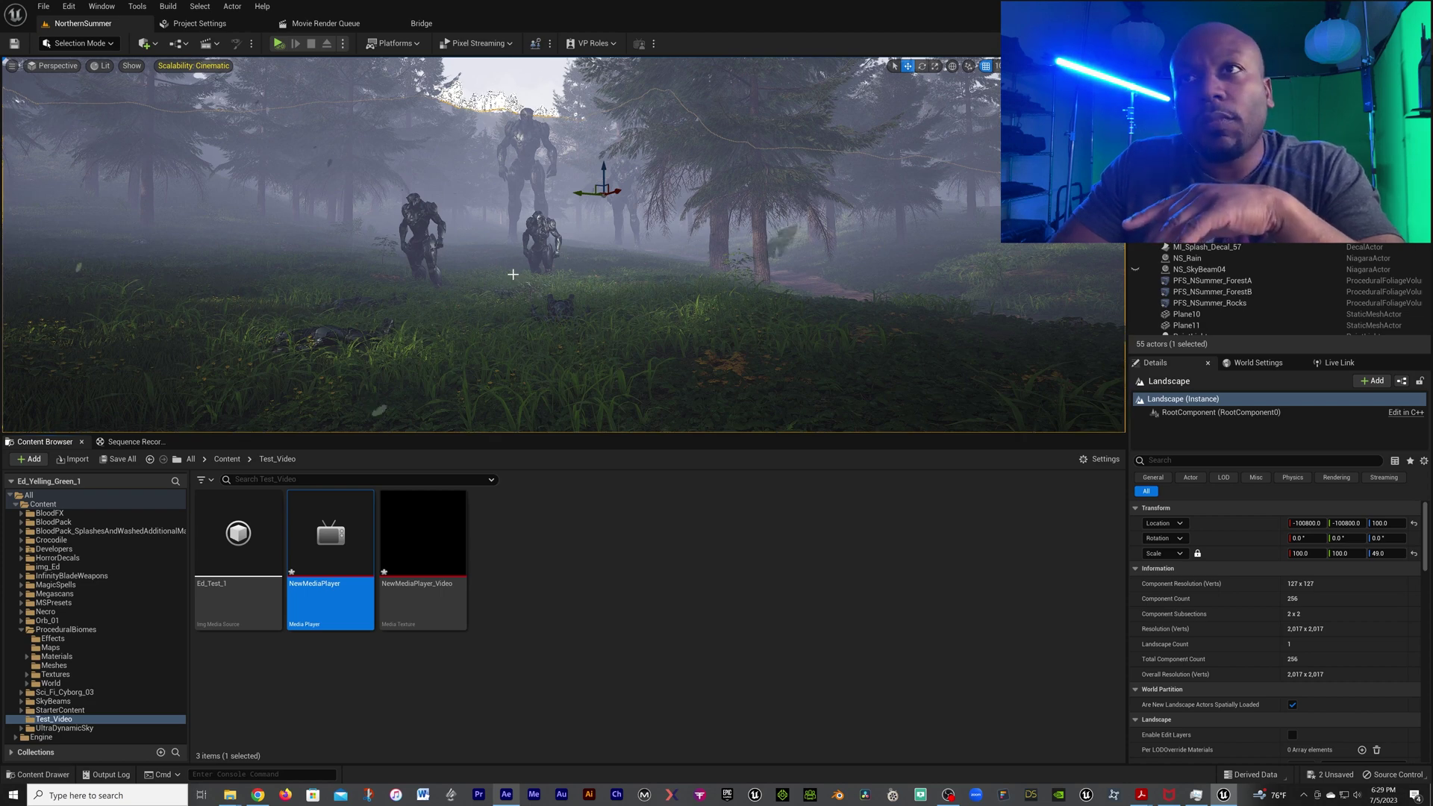
Add a Plane shape to the forest scene in front of the cyborgs and rotate it to stand upright facing the camera
click(147, 43)
mouse_move(192, 185)
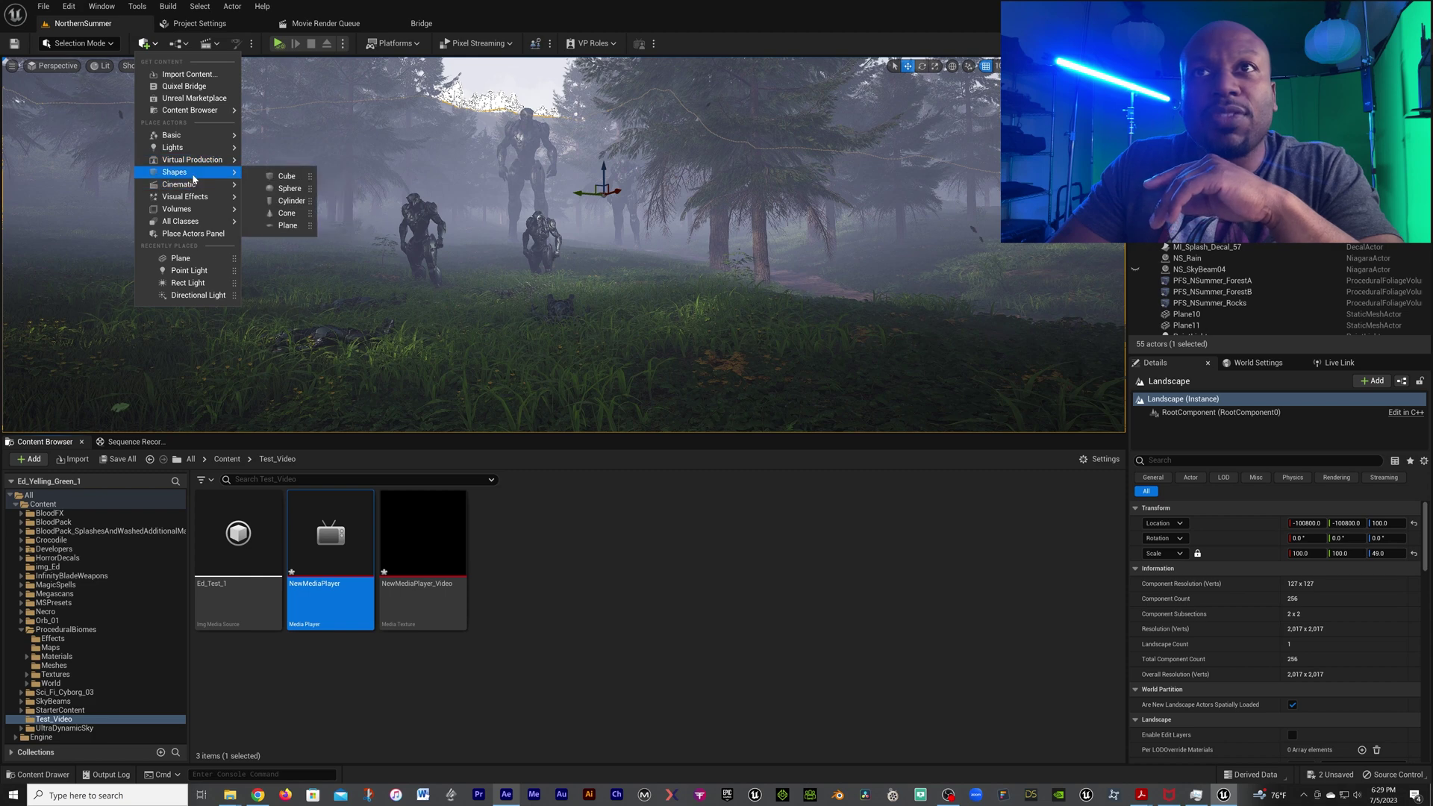
click(181, 259)
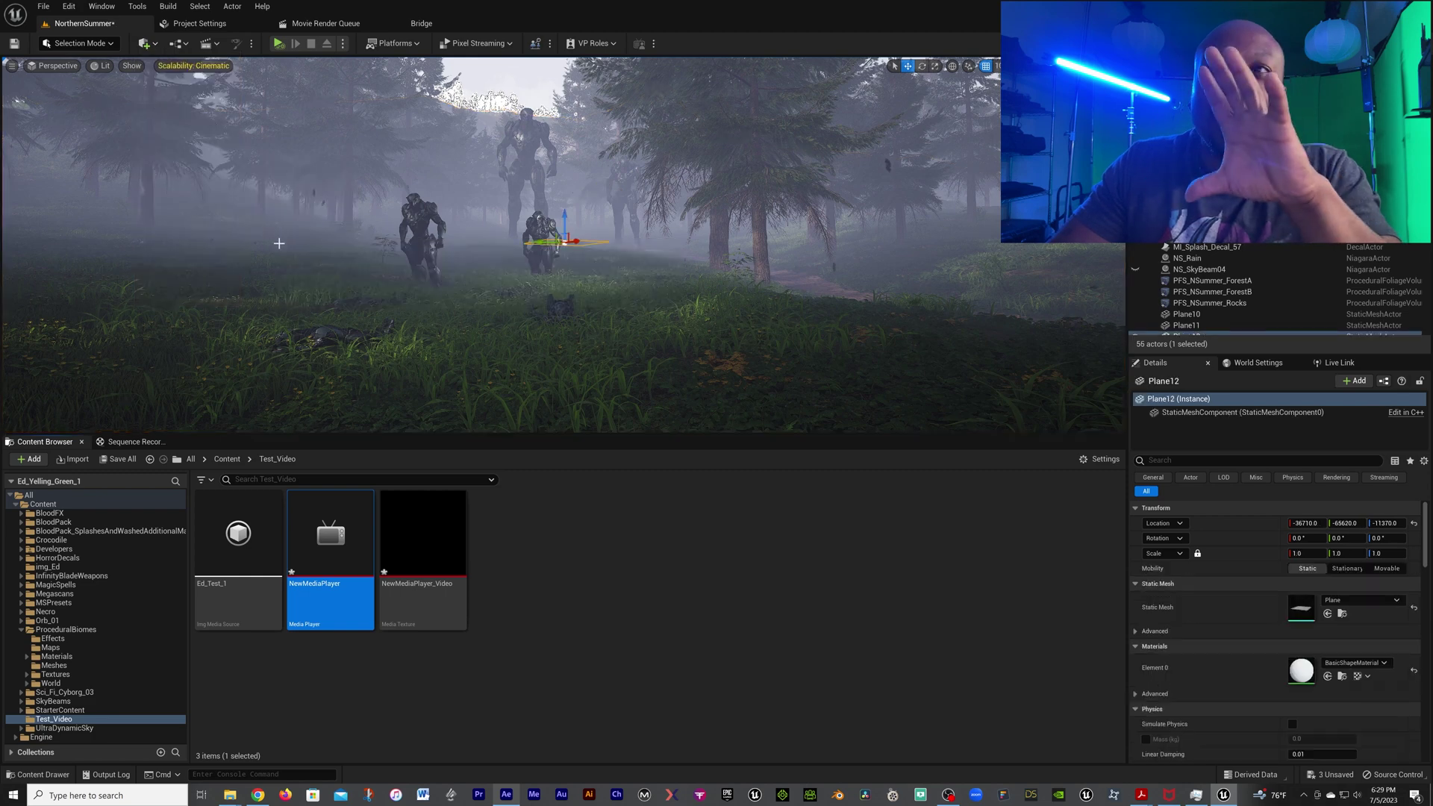
drag(565, 322, 579, 245)
mouse_move(579, 245)
right_down()
mouse_move(579, 199)
mouse_move(550, 244)
right_up()
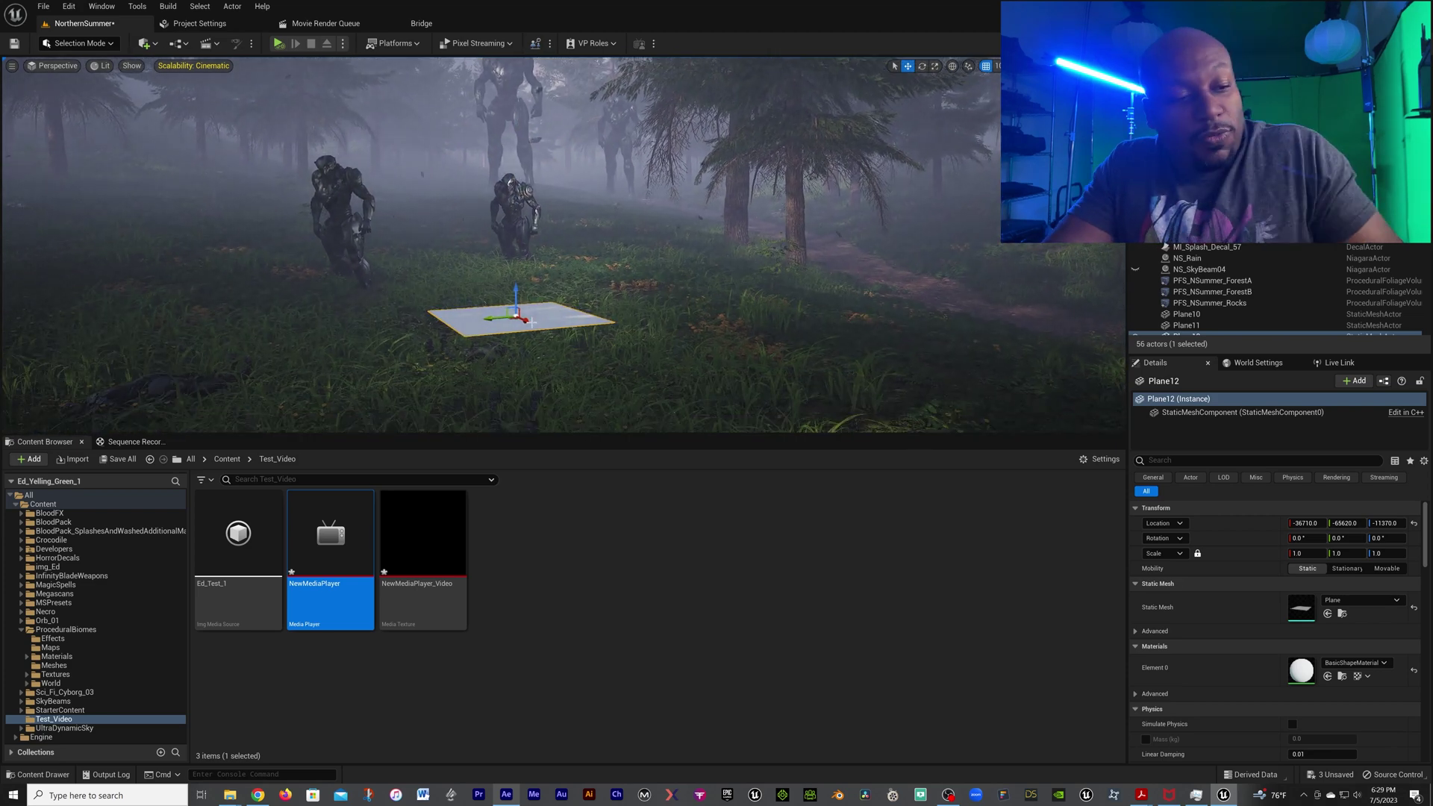
key(e)
drag(486, 297, 465, 322)
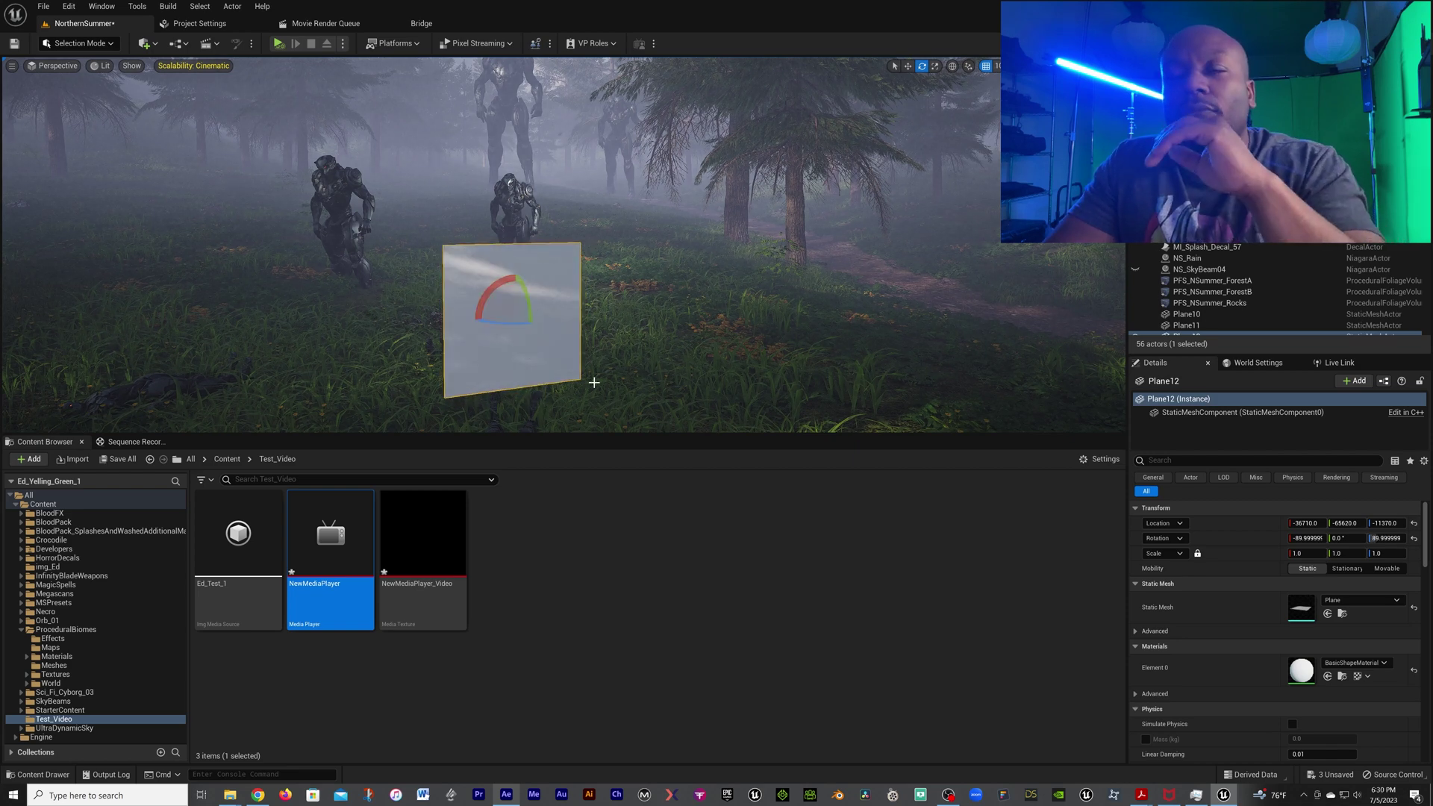
Unlock the plane's proportional scaling and set its scale to 1.6 in X and 0.9 in Z
click(554, 536)
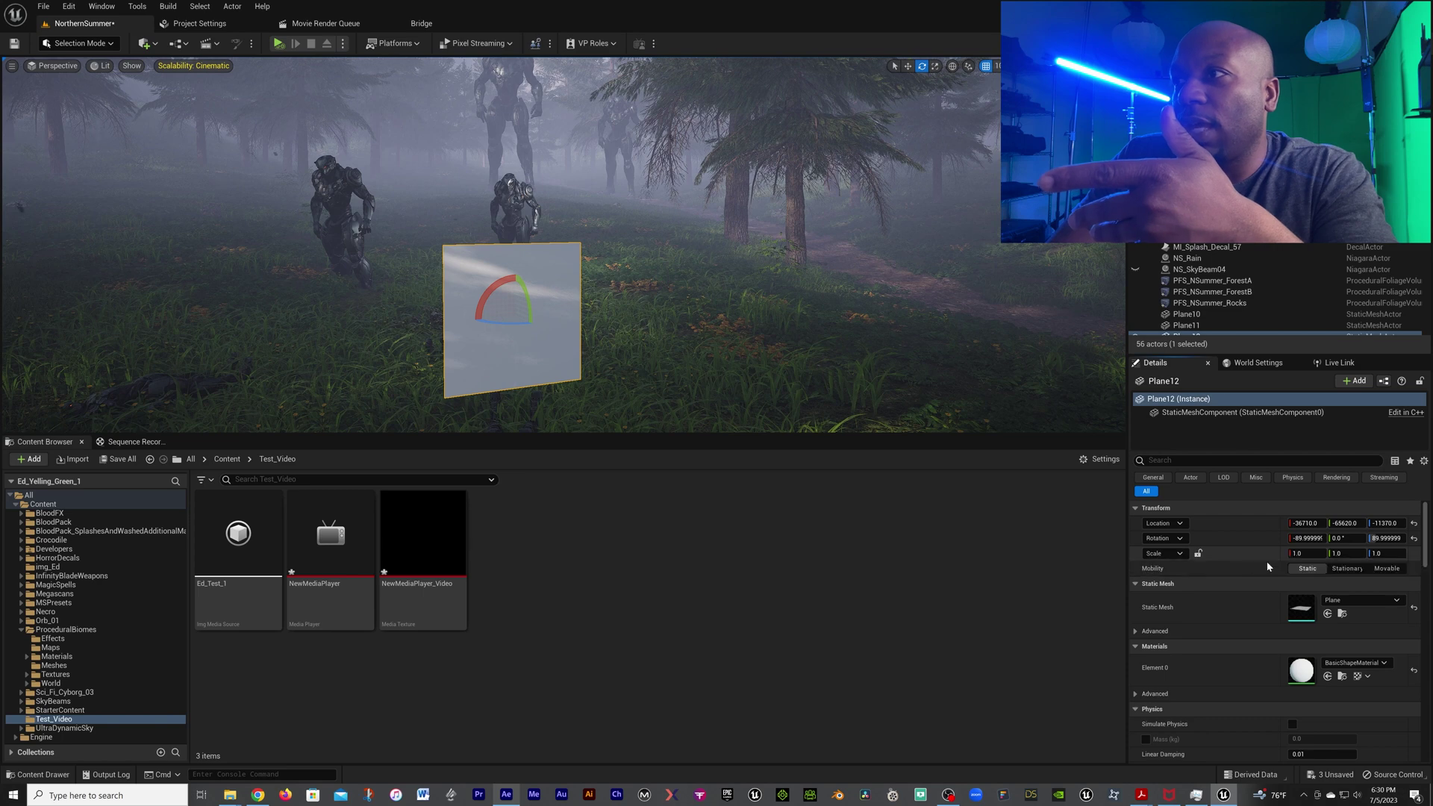
click(1296, 553)
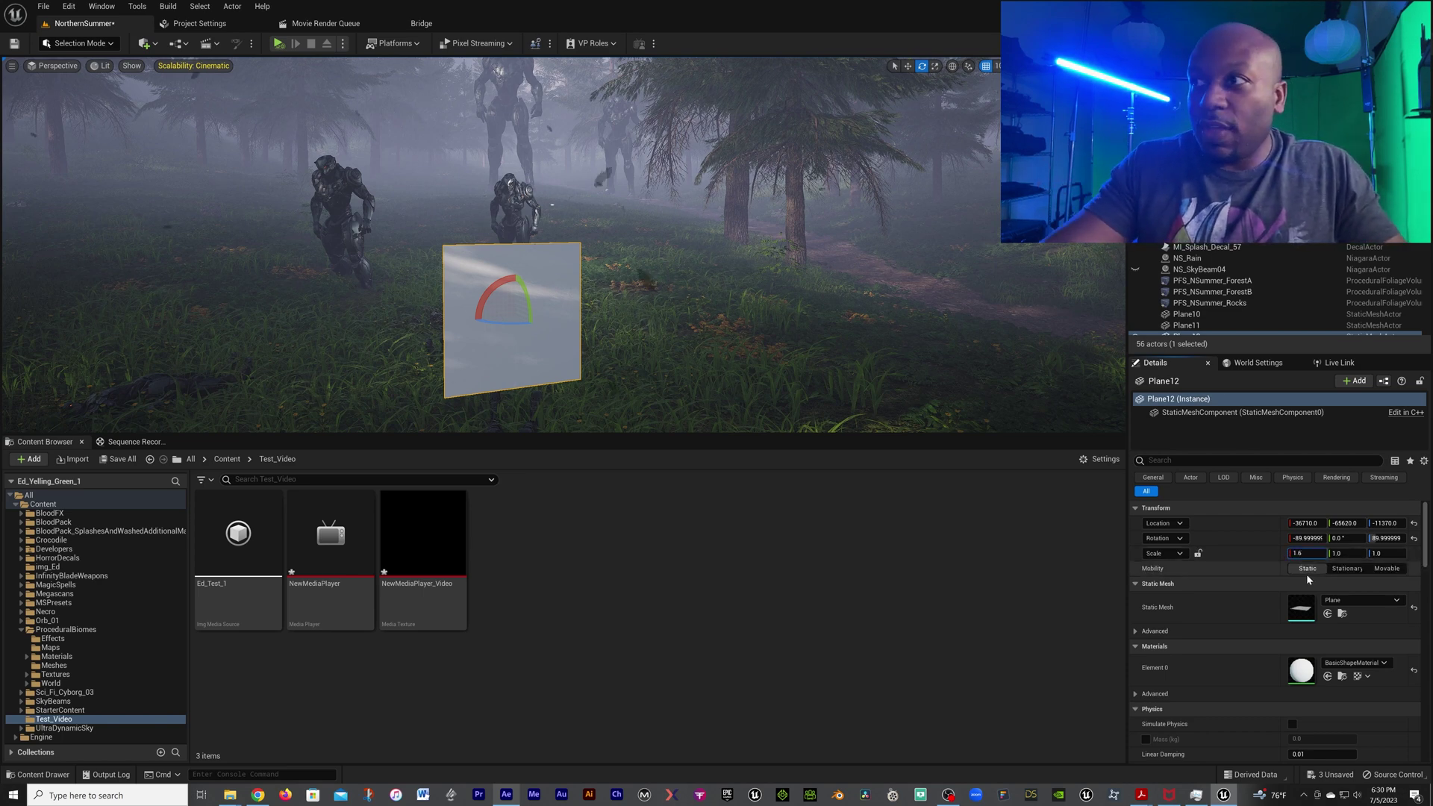
click(1379, 553)
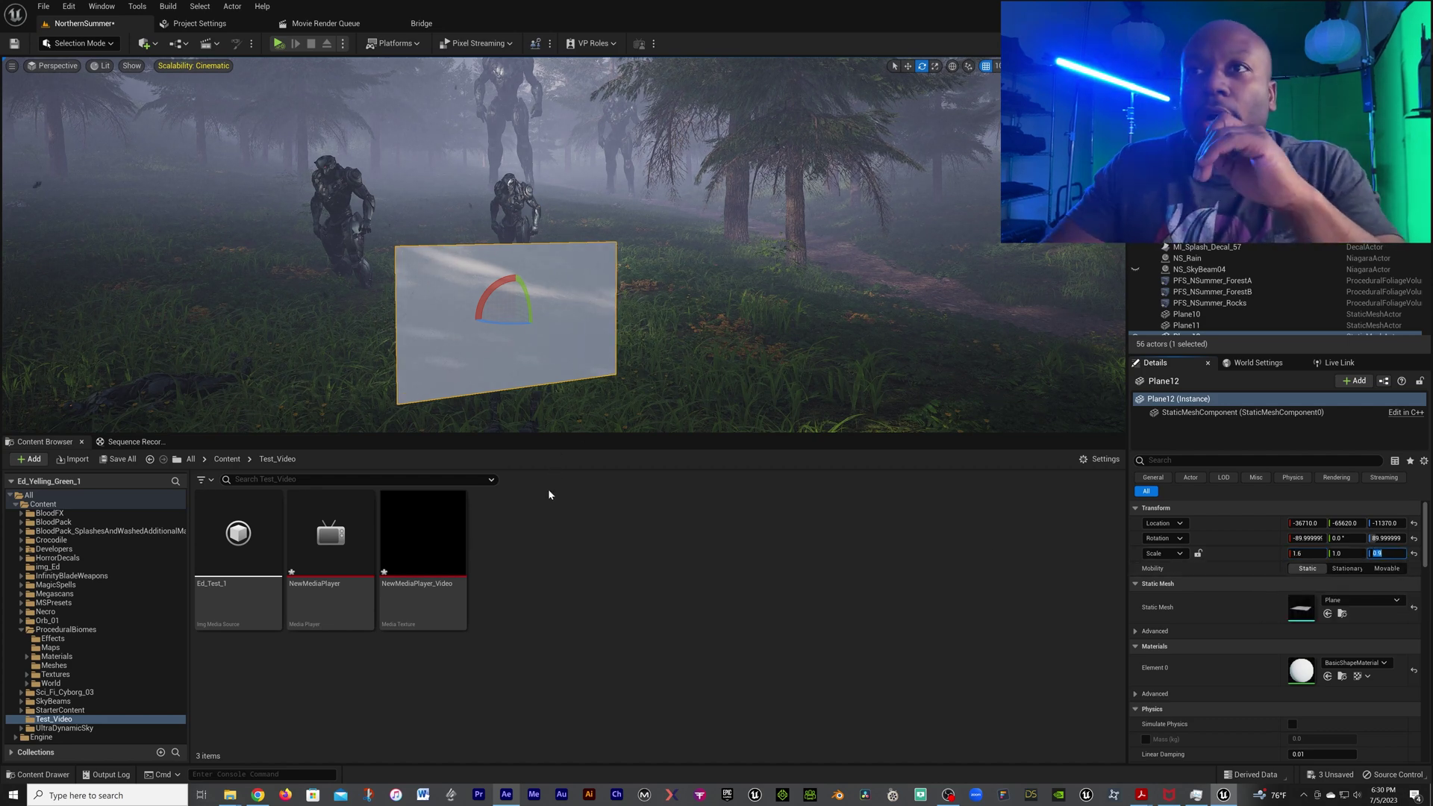
Raise the upright plane vertically to a Z location of about -11330
click(504, 307)
key(w)
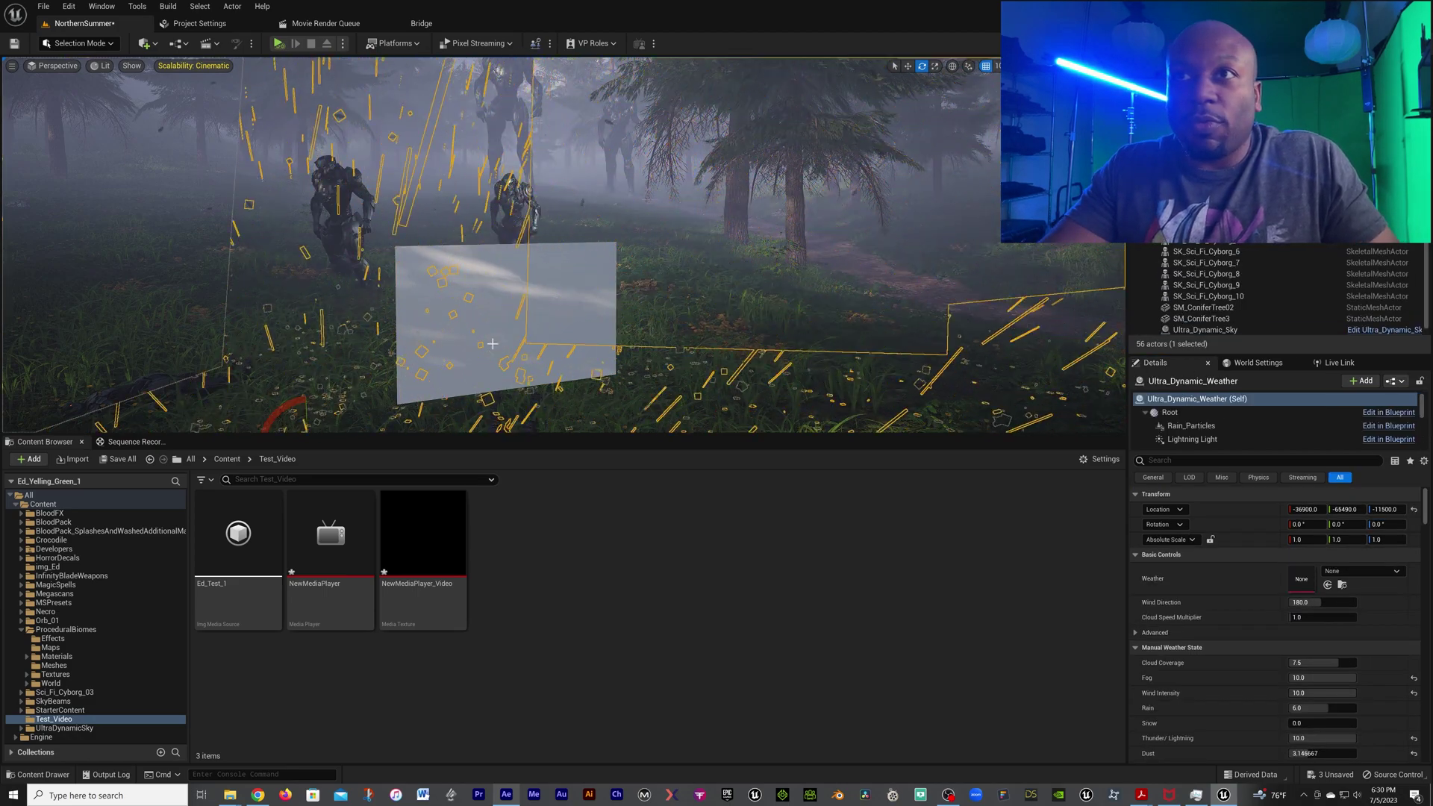
click(513, 274)
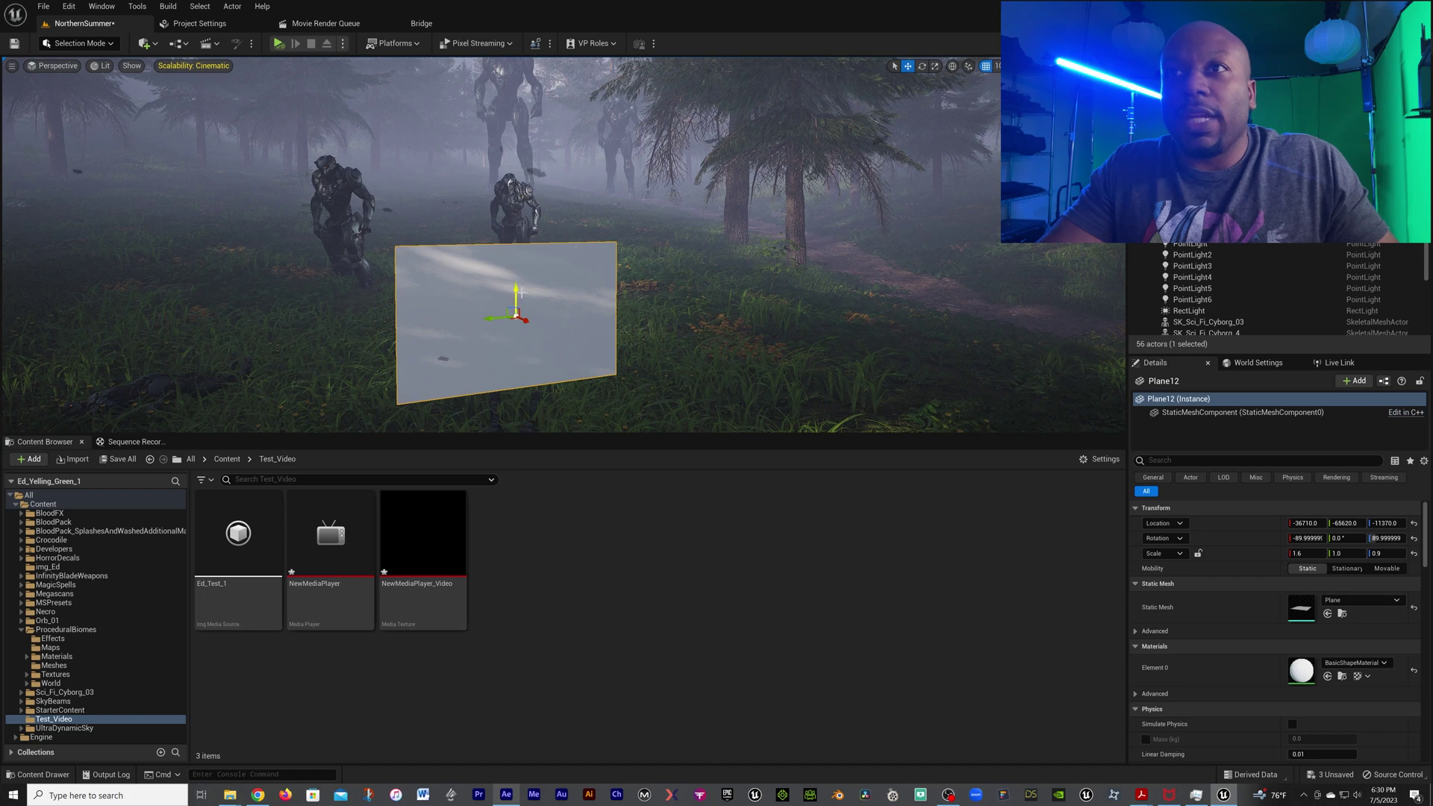
drag(516, 293, 515, 232)
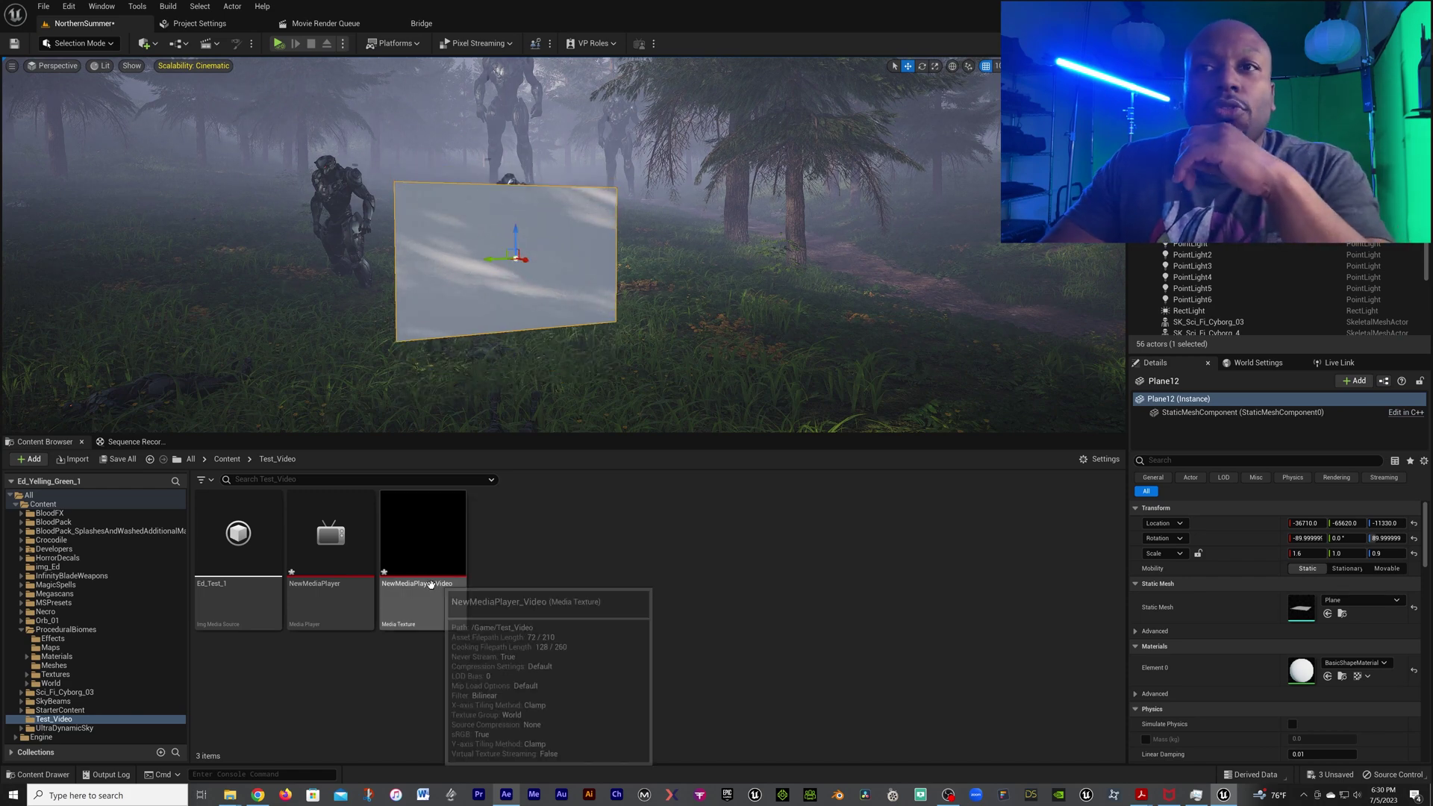
Apply the NewMediaPlayer_Video media texture to the plane as a material and save all unsaved content and the level
click(422, 528)
drag(422, 528, 479, 292)
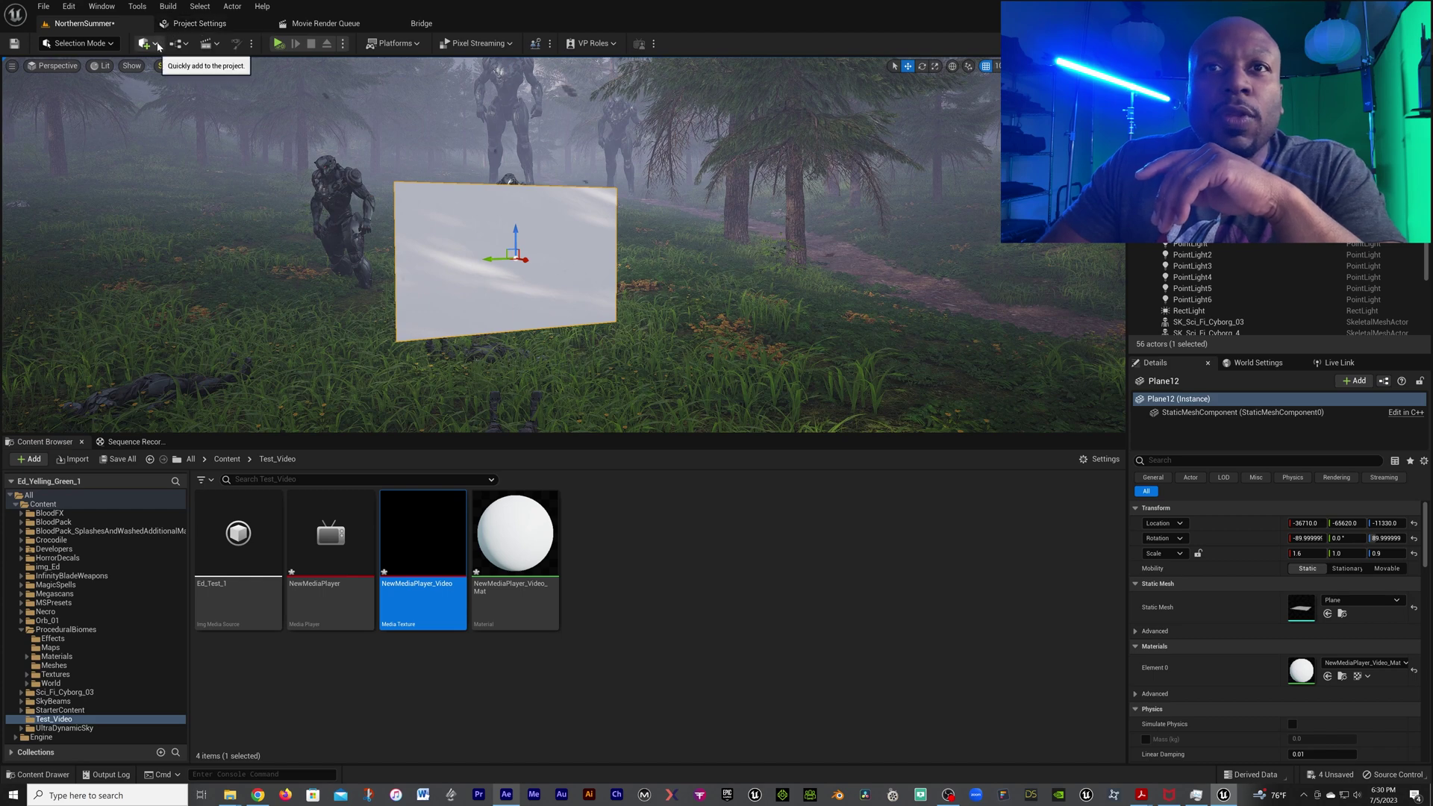
click(118, 459)
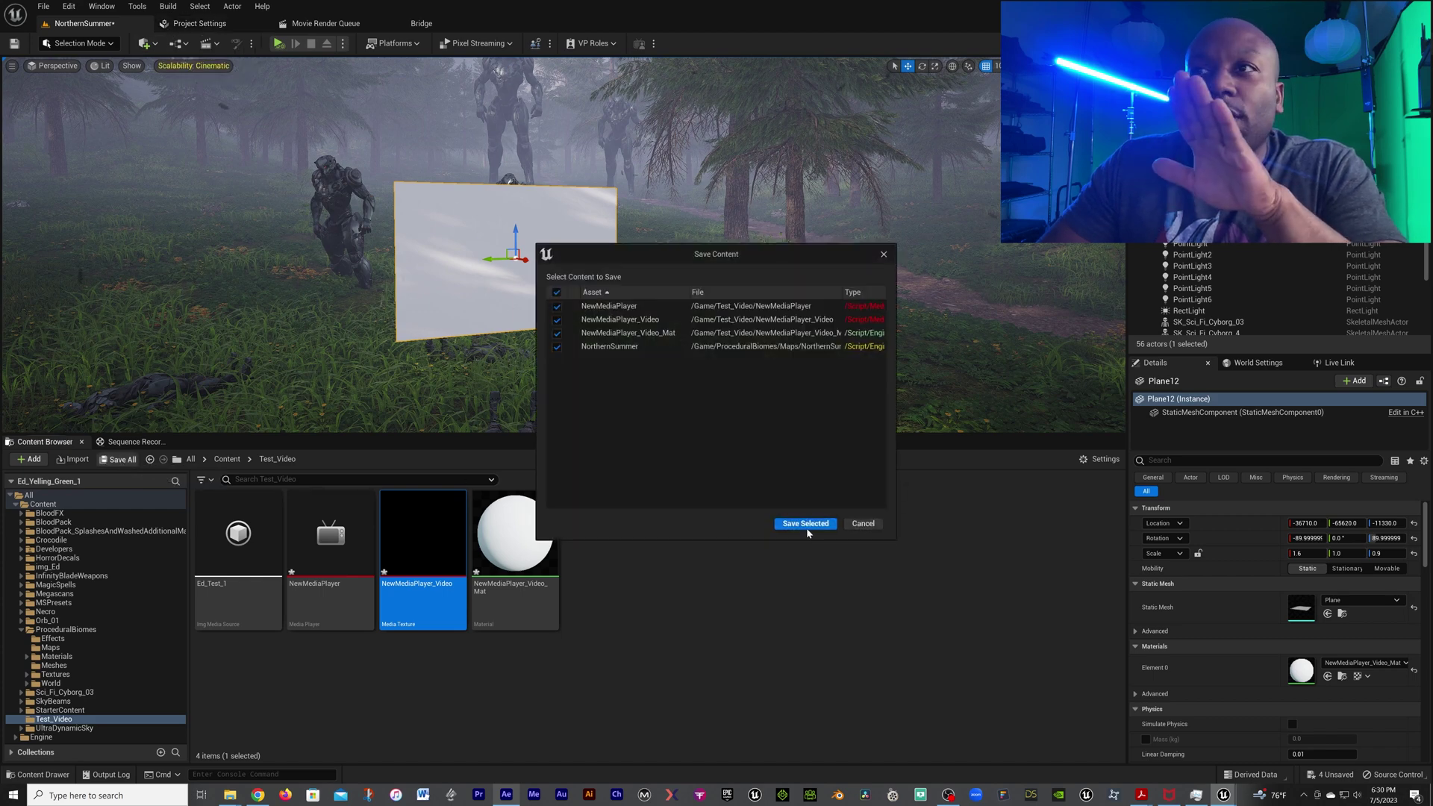
click(806, 523)
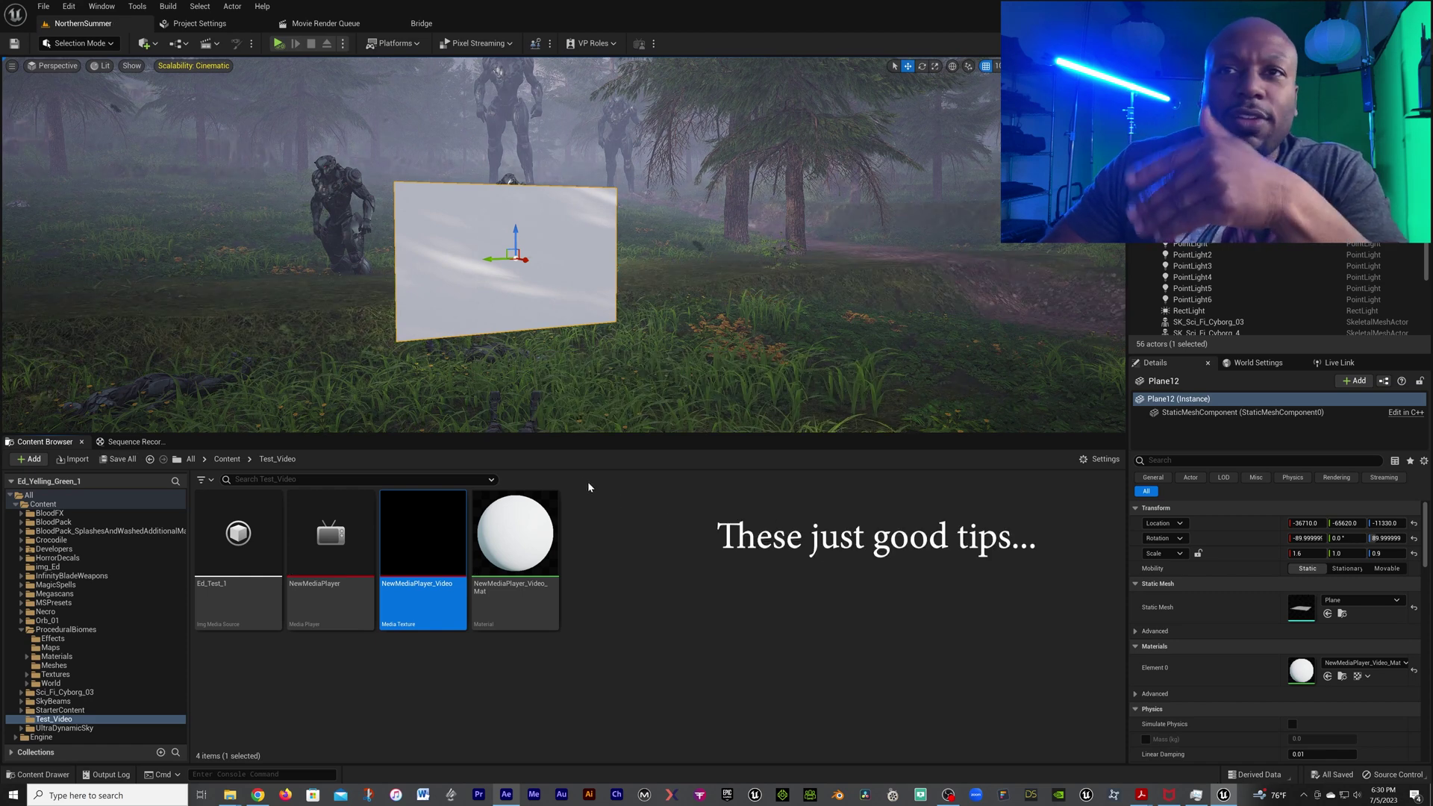
click(14, 44)
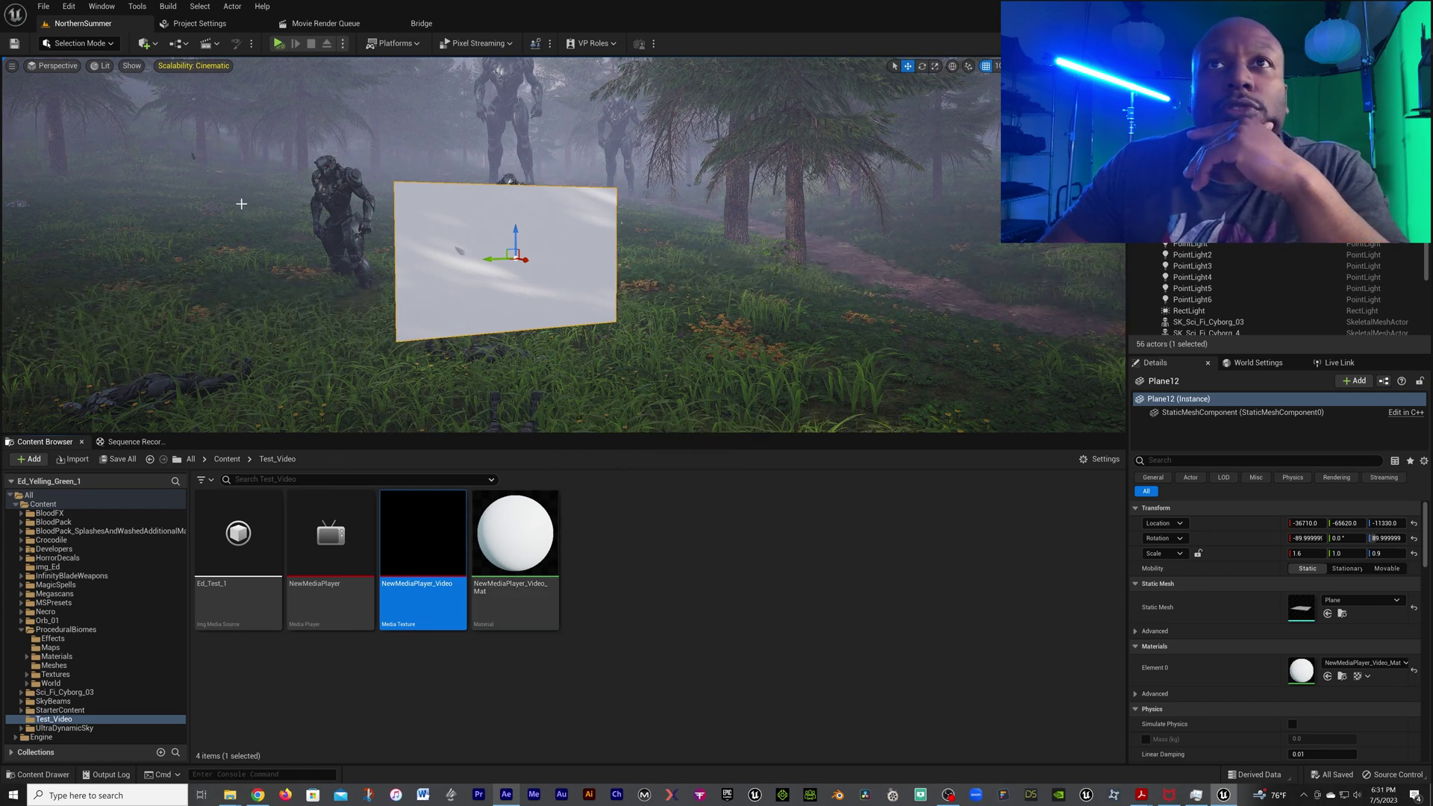
Create a level sequence named Ed_Test_1 in the Content folder and set its frame rate to 24 fps
click(213, 43)
click(237, 76)
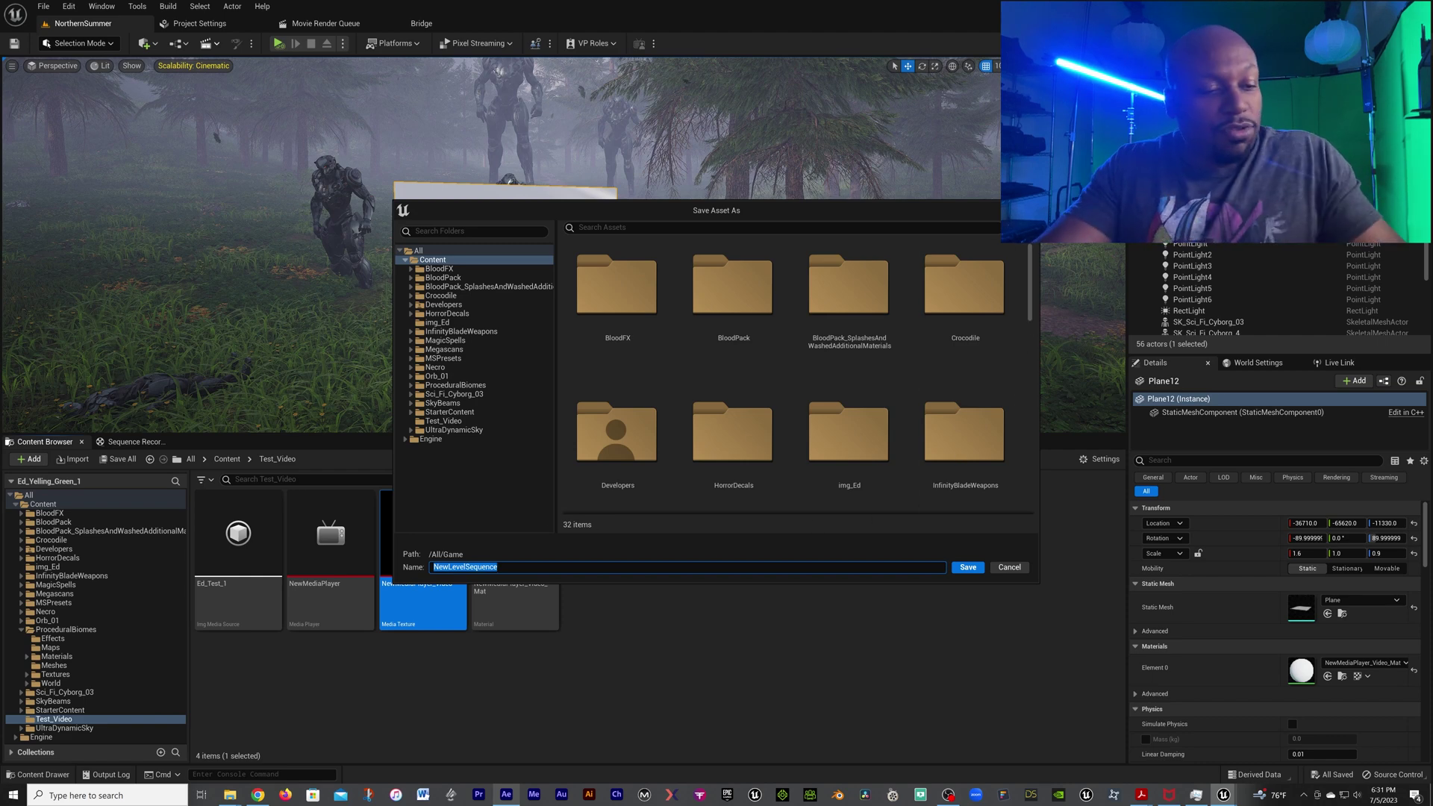
text(Ed)
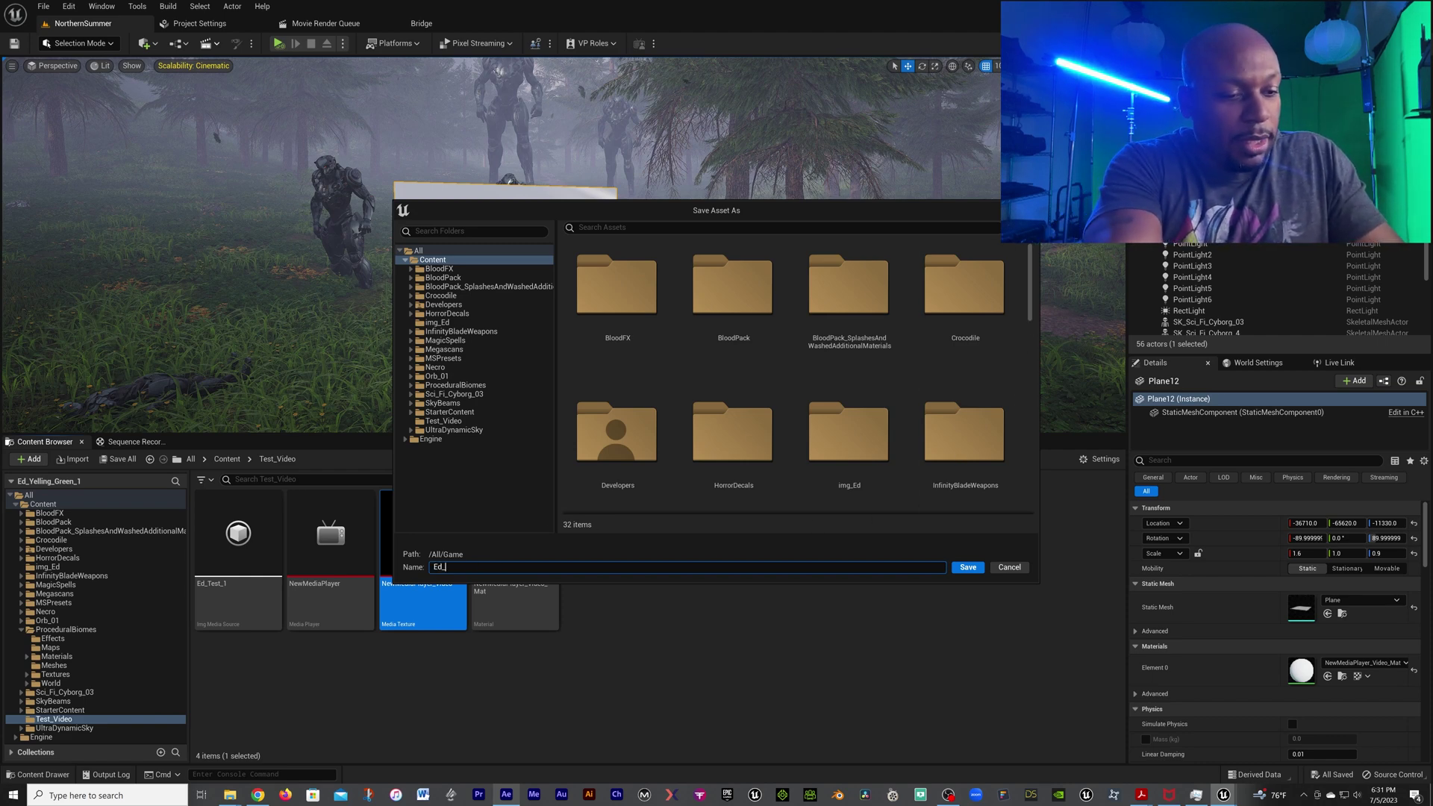
text(_Test_1)
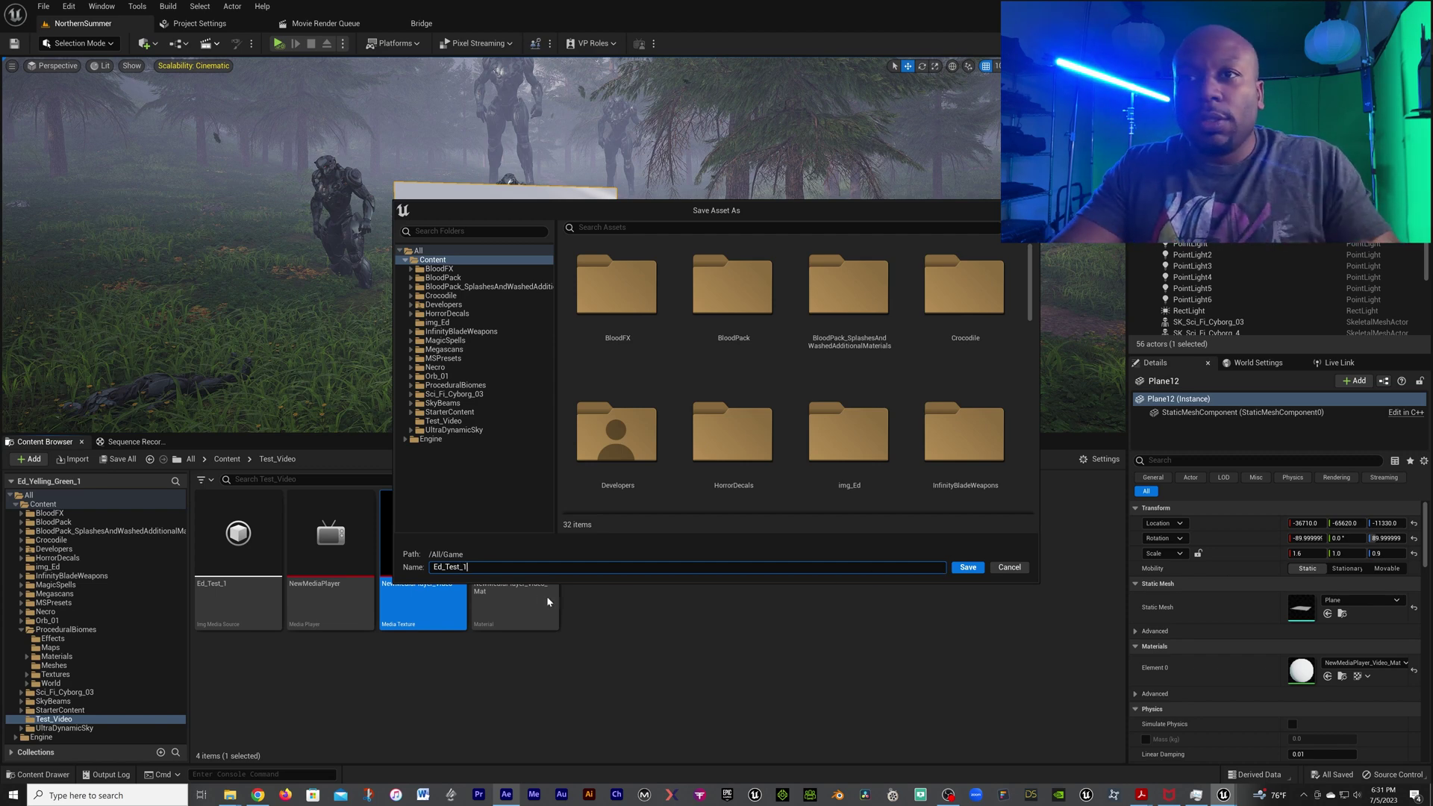
click(957, 570)
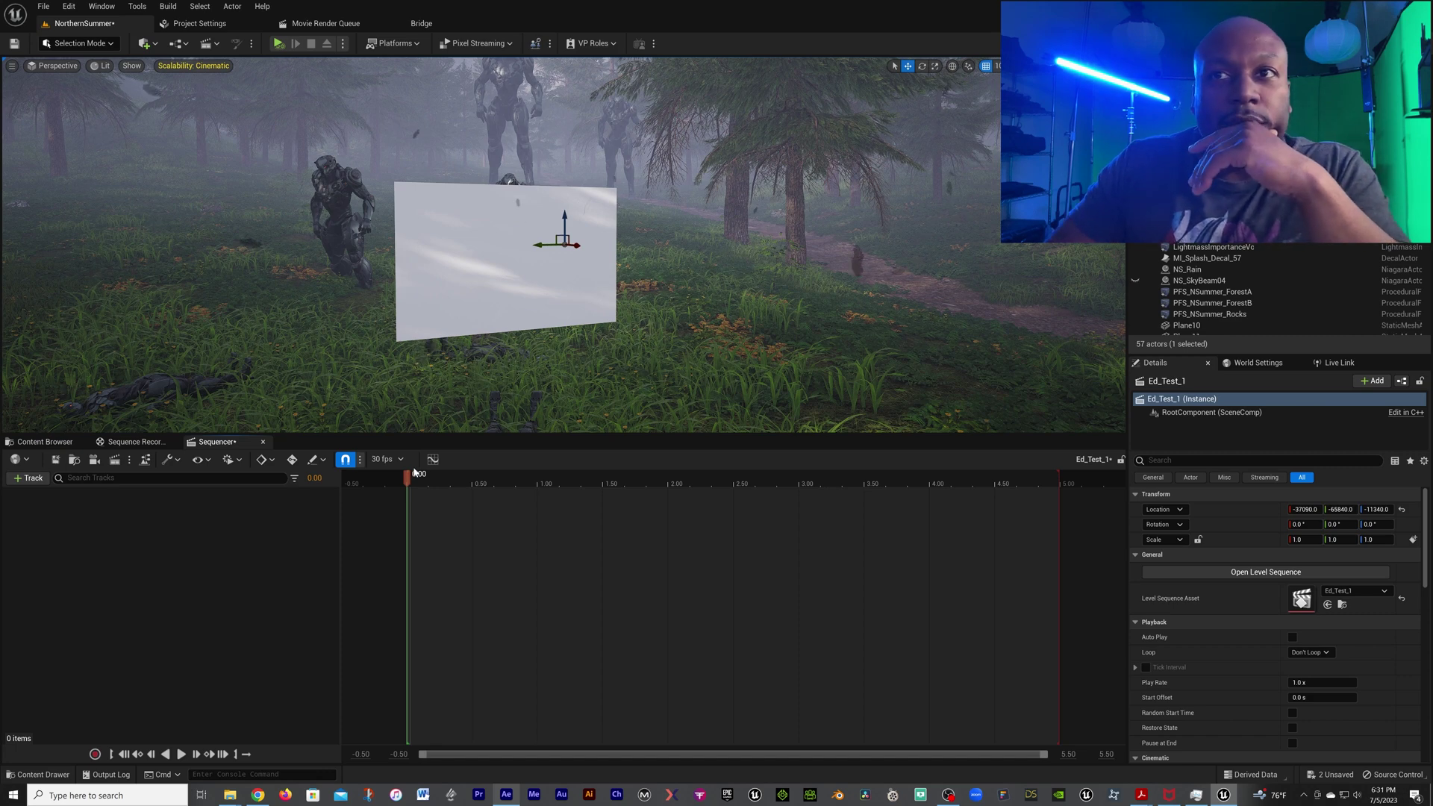
click(387, 459)
click(399, 535)
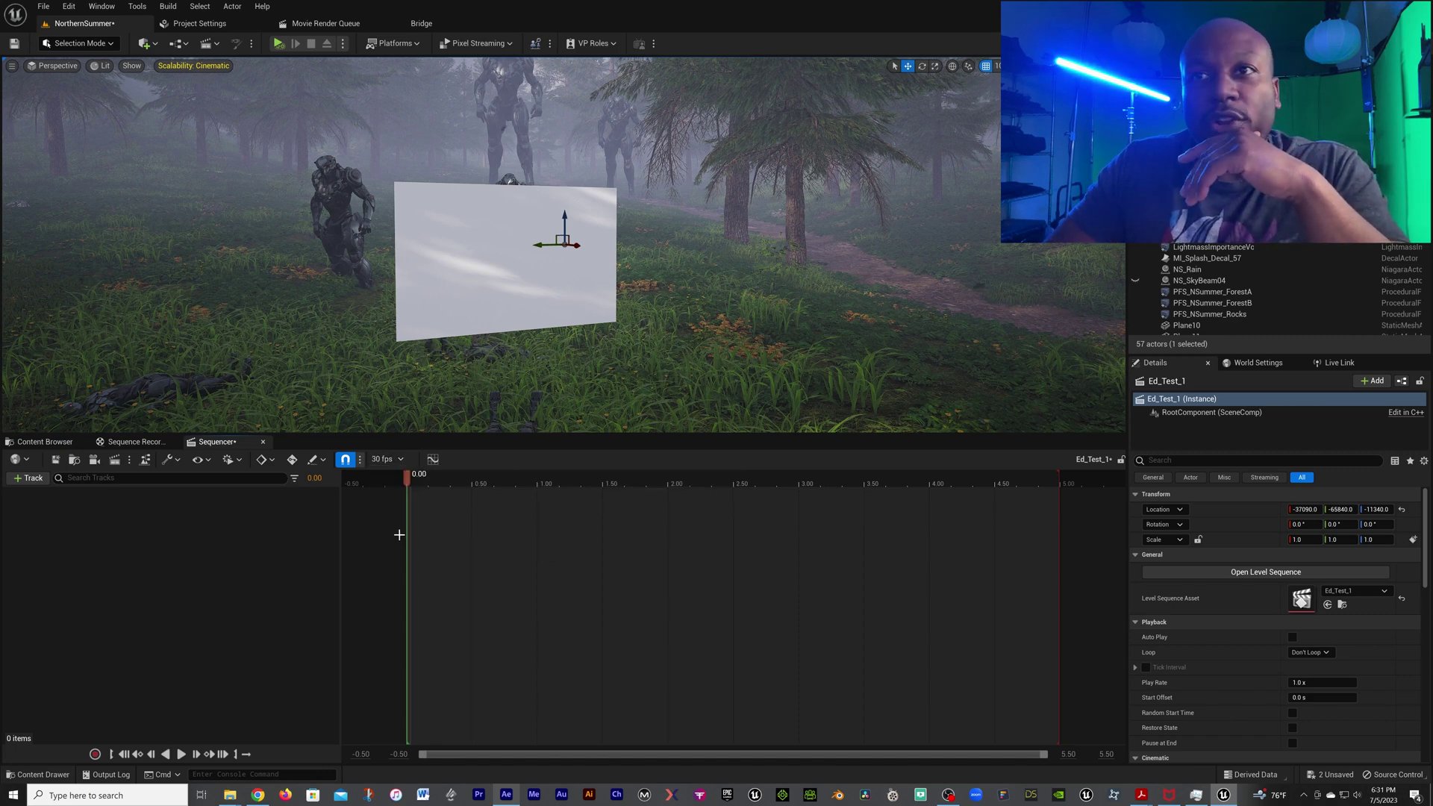
Add a Media Track to the sequence and place the Ed_Test_1 media source on it
click(27, 479)
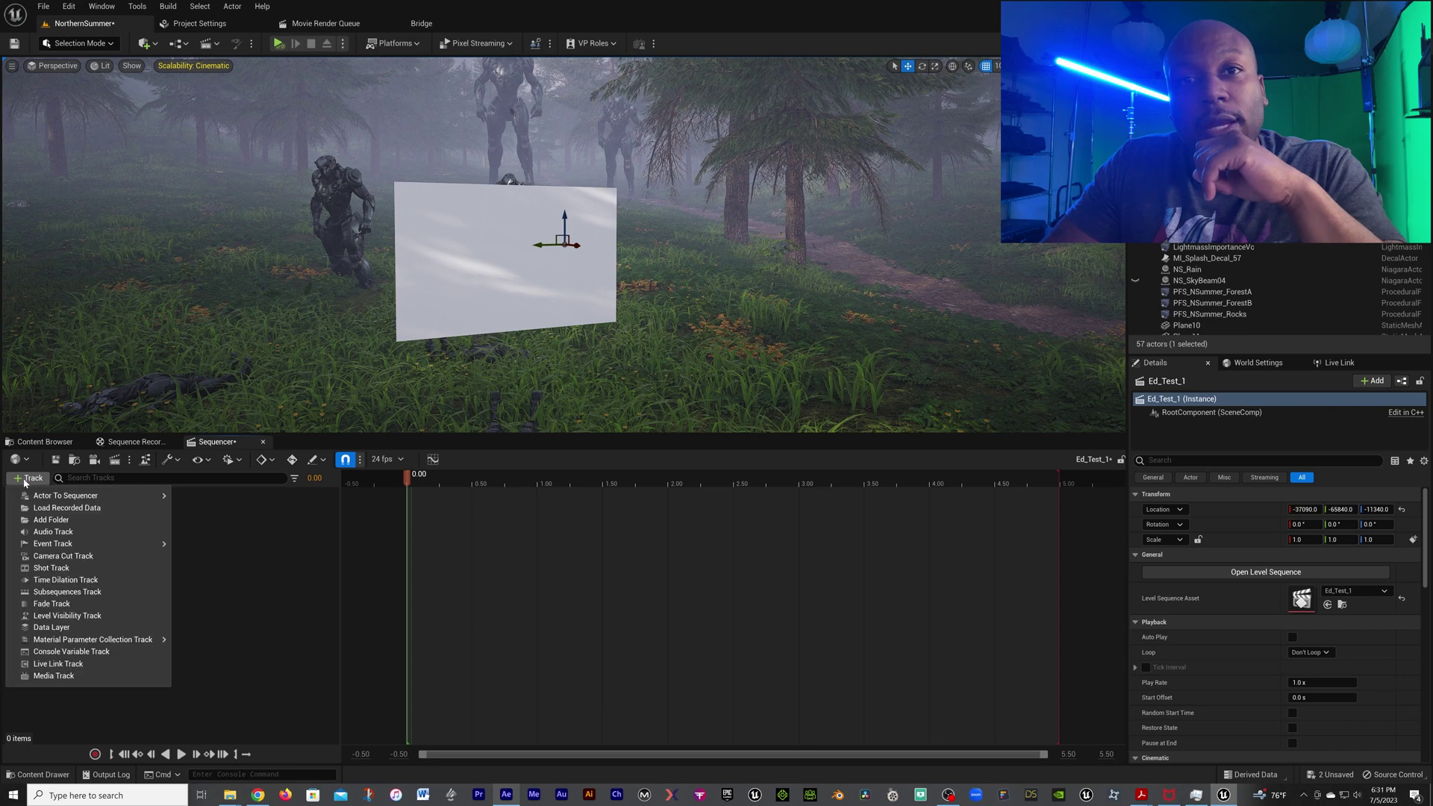
click(42, 677)
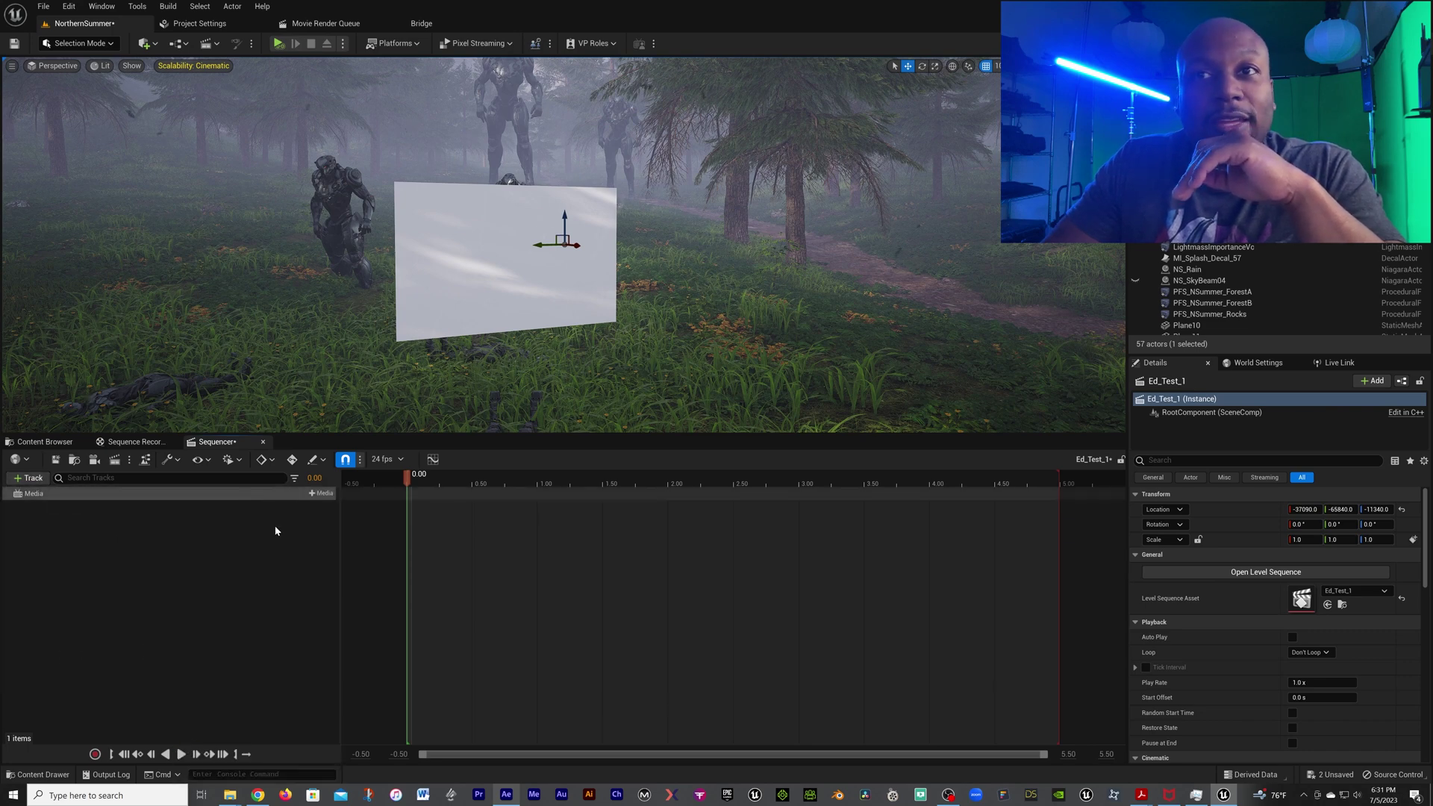
click(321, 493)
mouse_move(326, 509)
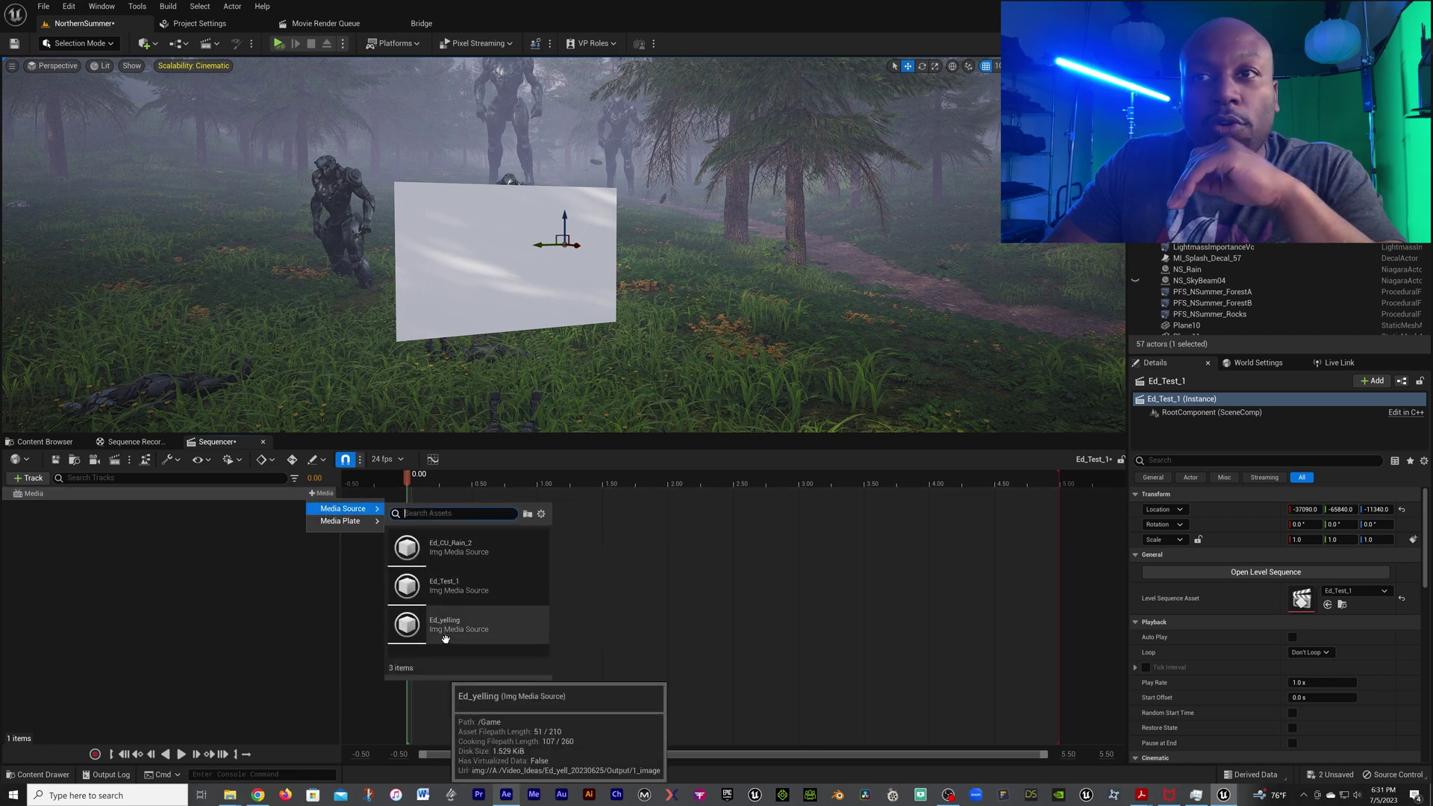
click(448, 589)
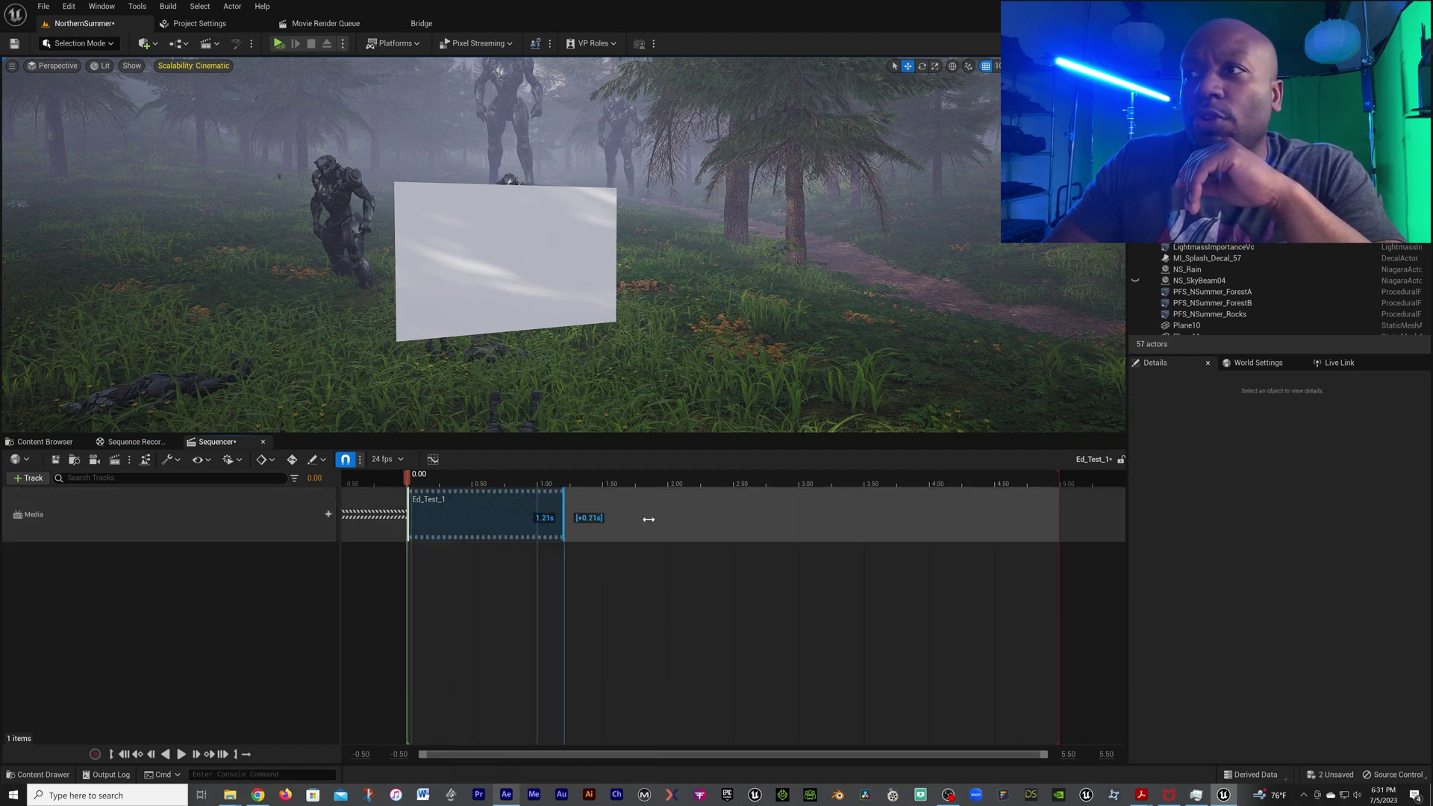
Stretch the Ed_Test_1 media section past 5 seconds and set the timeline's working range end to 50
drag(670, 519, 1079, 518)
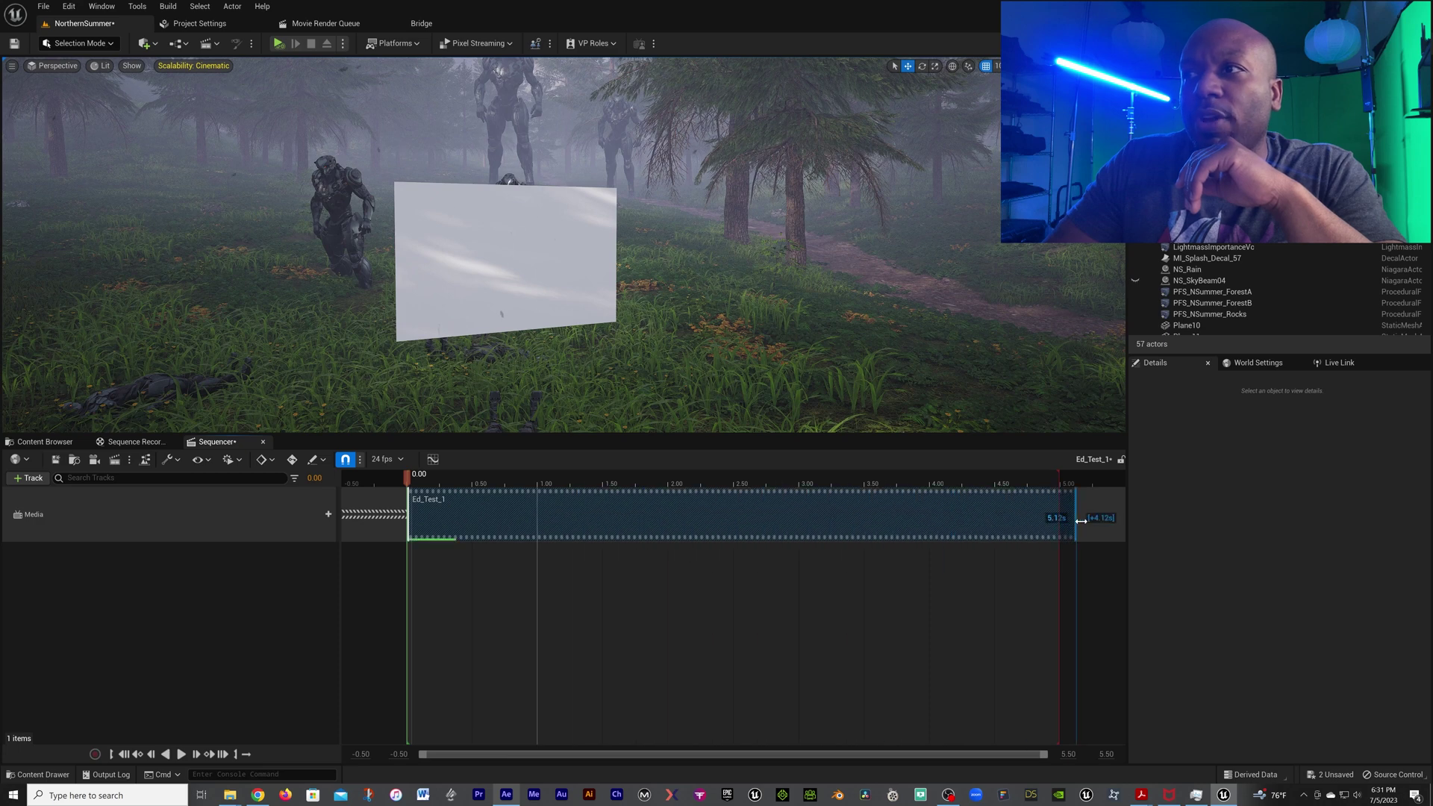
click(1106, 754)
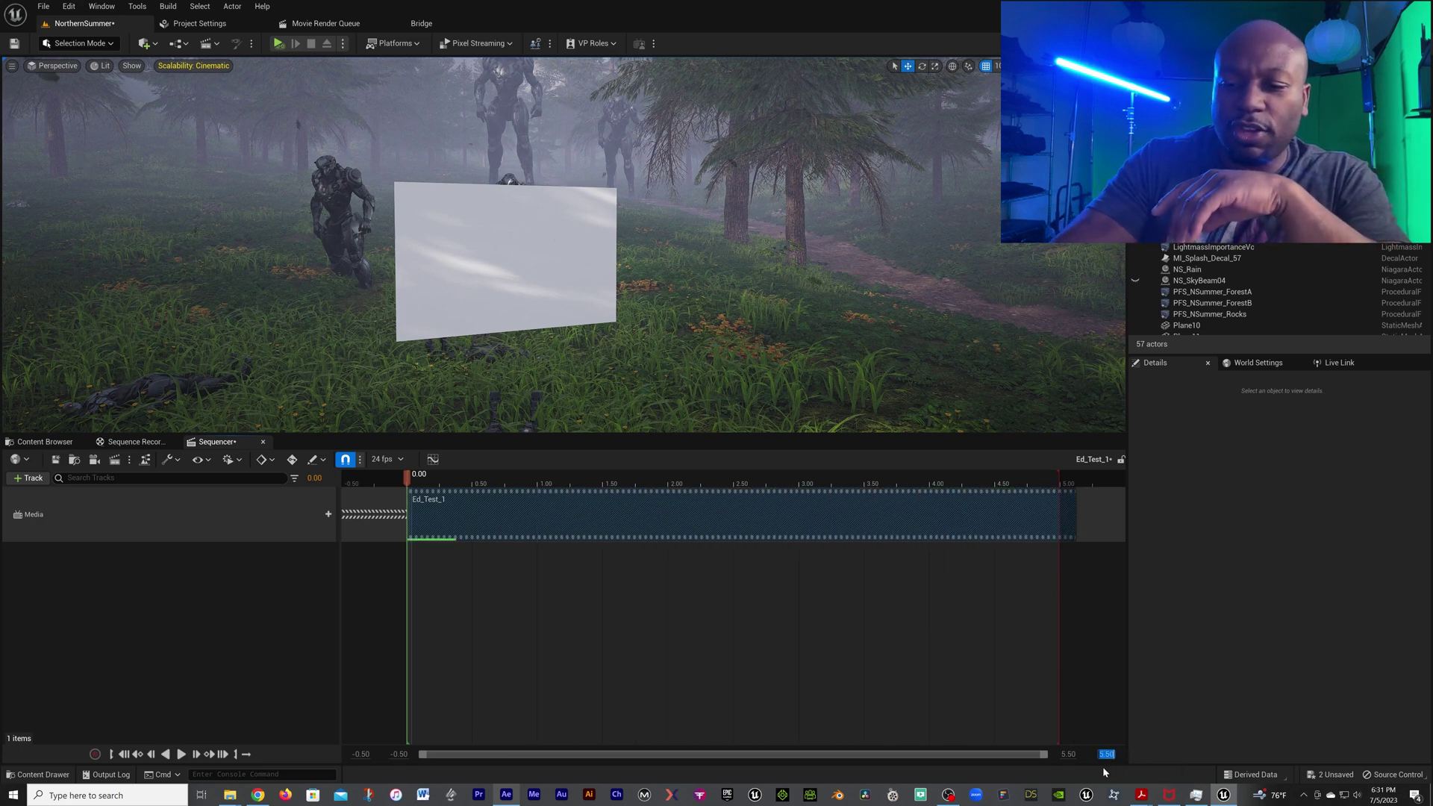
text(50)
key(Return)
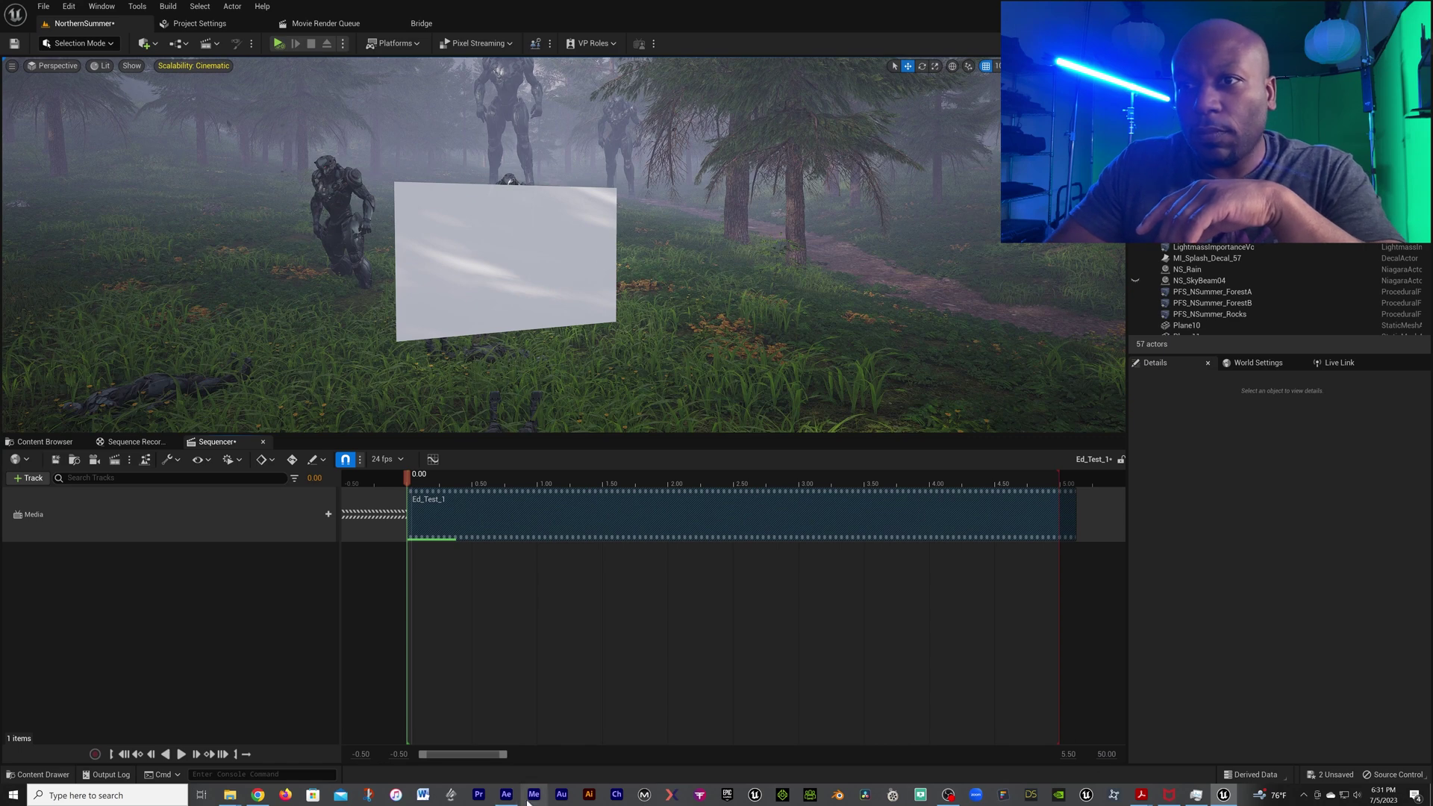
drag(503, 757, 769, 756)
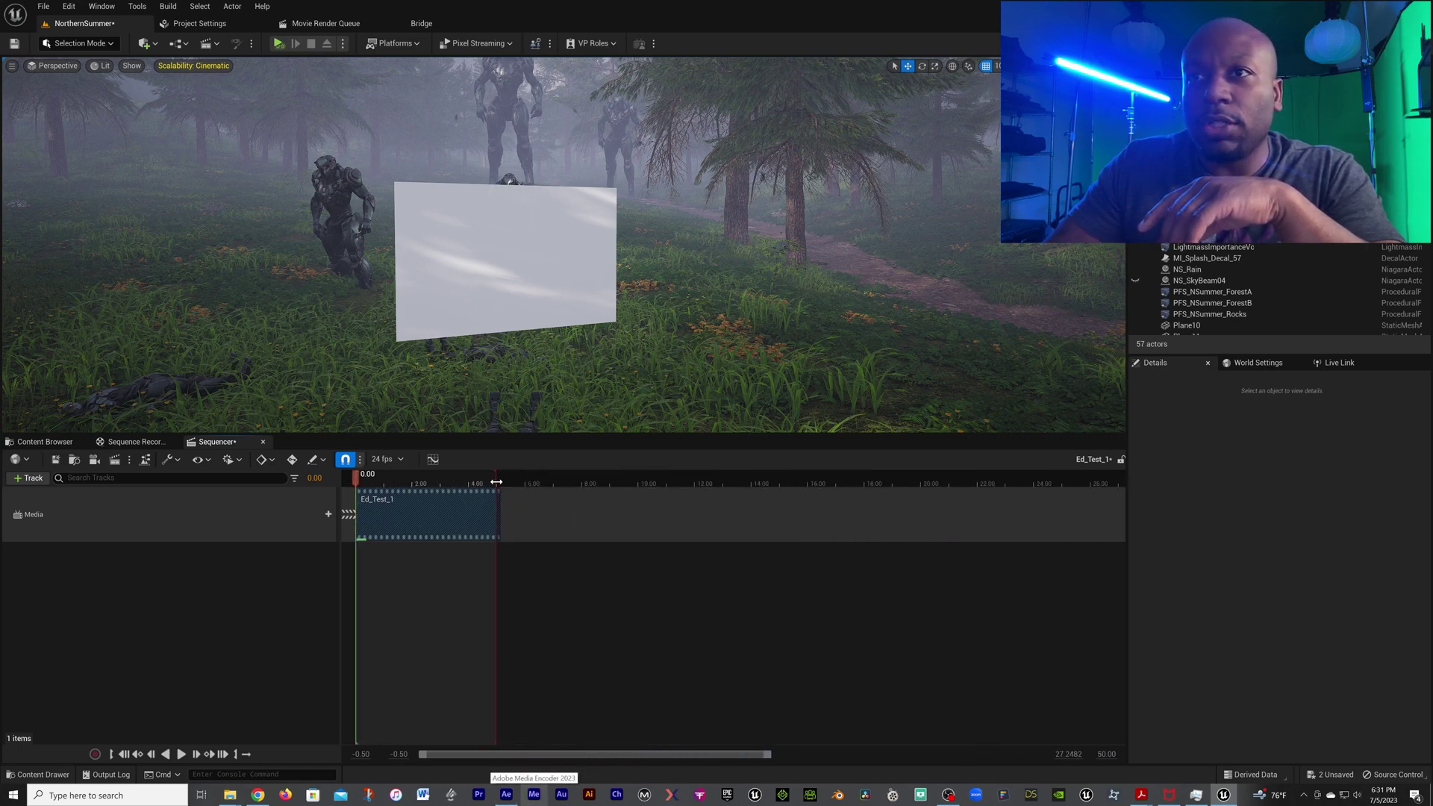
Extend the playback end to about 26 seconds and the Ed_Test_1 media section to 26.375 seconds
drag(521, 483, 948, 483)
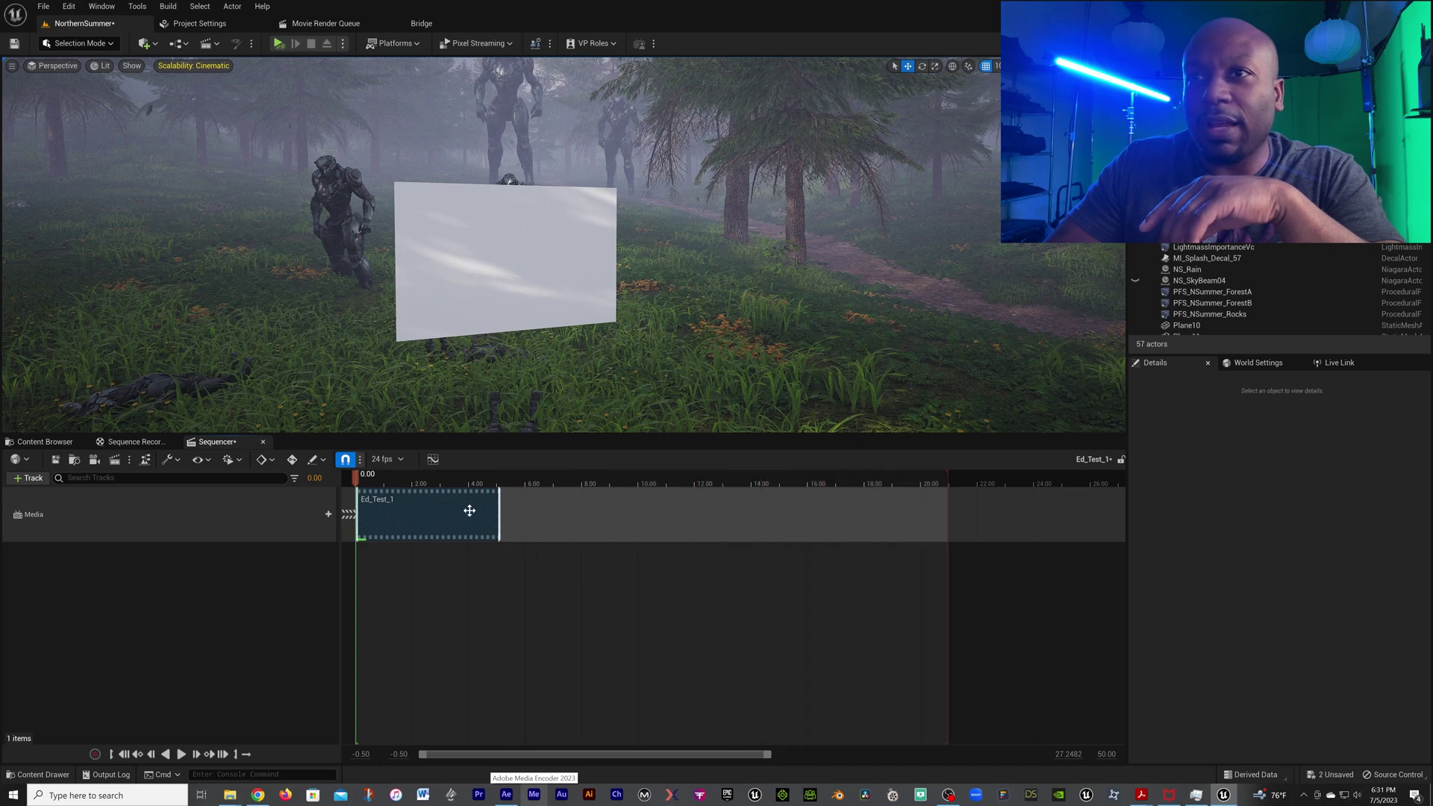
mouse_move(498, 510)
mouse_down()
mouse_move(949, 510)
mouse_move(1003, 475)
mouse_move(1087, 475)
mouse_up()
drag(950, 511, 1098, 509)
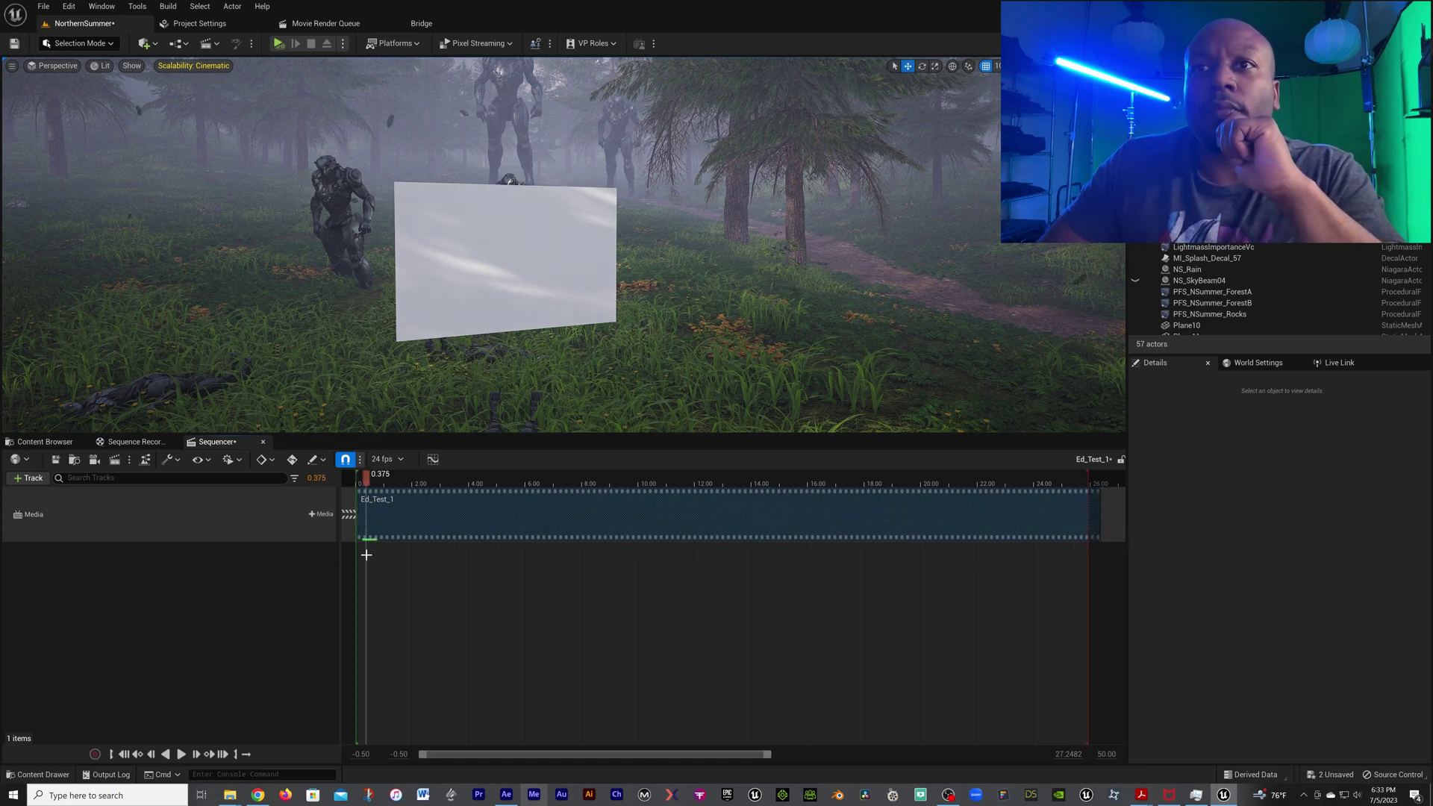
Set the Ed_Test_1 section's media texture to the NewMediaPlayer_Video asset made for this test, last in the asset list
click(365, 479)
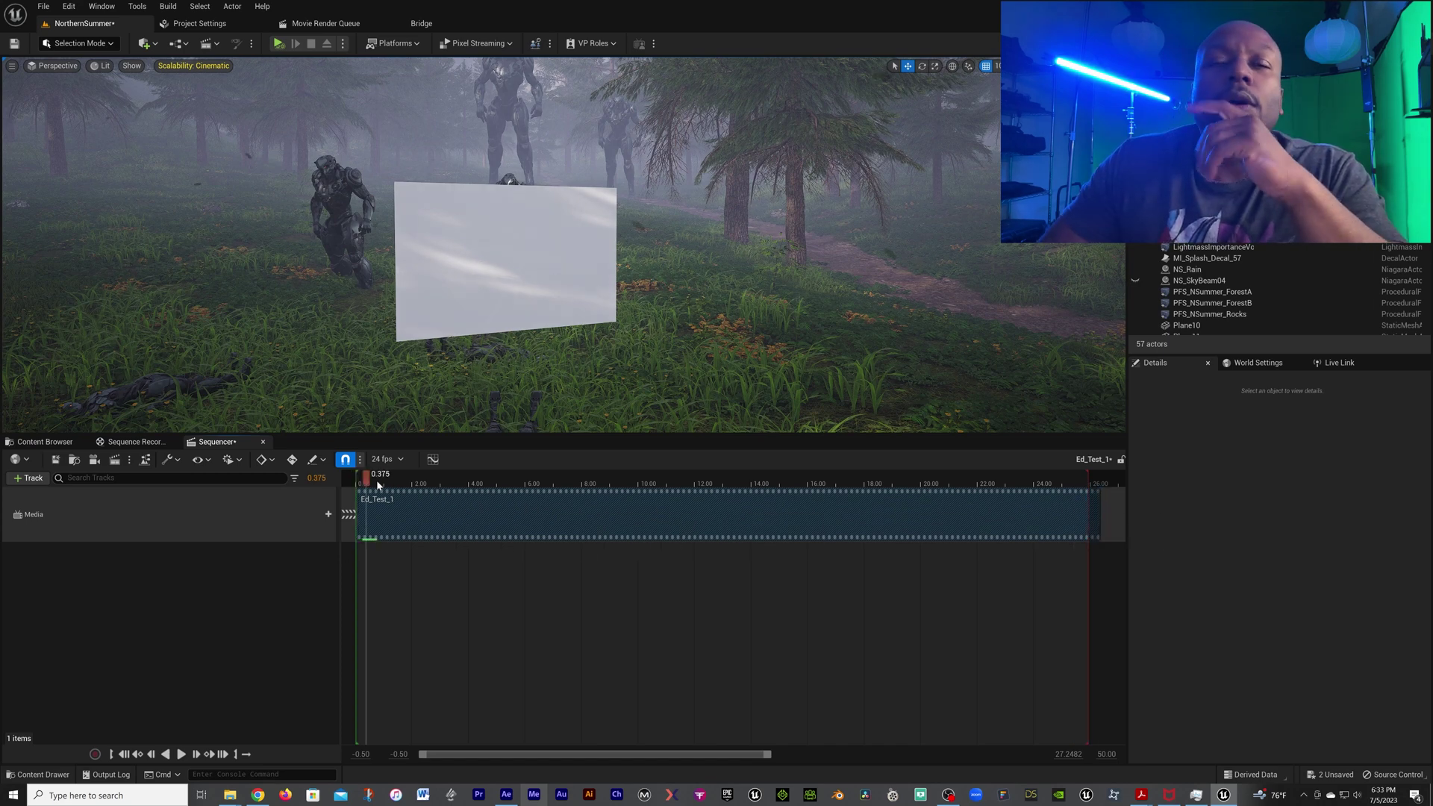
right_click(462, 516)
mouse_move(493, 526)
click(780, 719)
scroll(808, 645, down, 2)
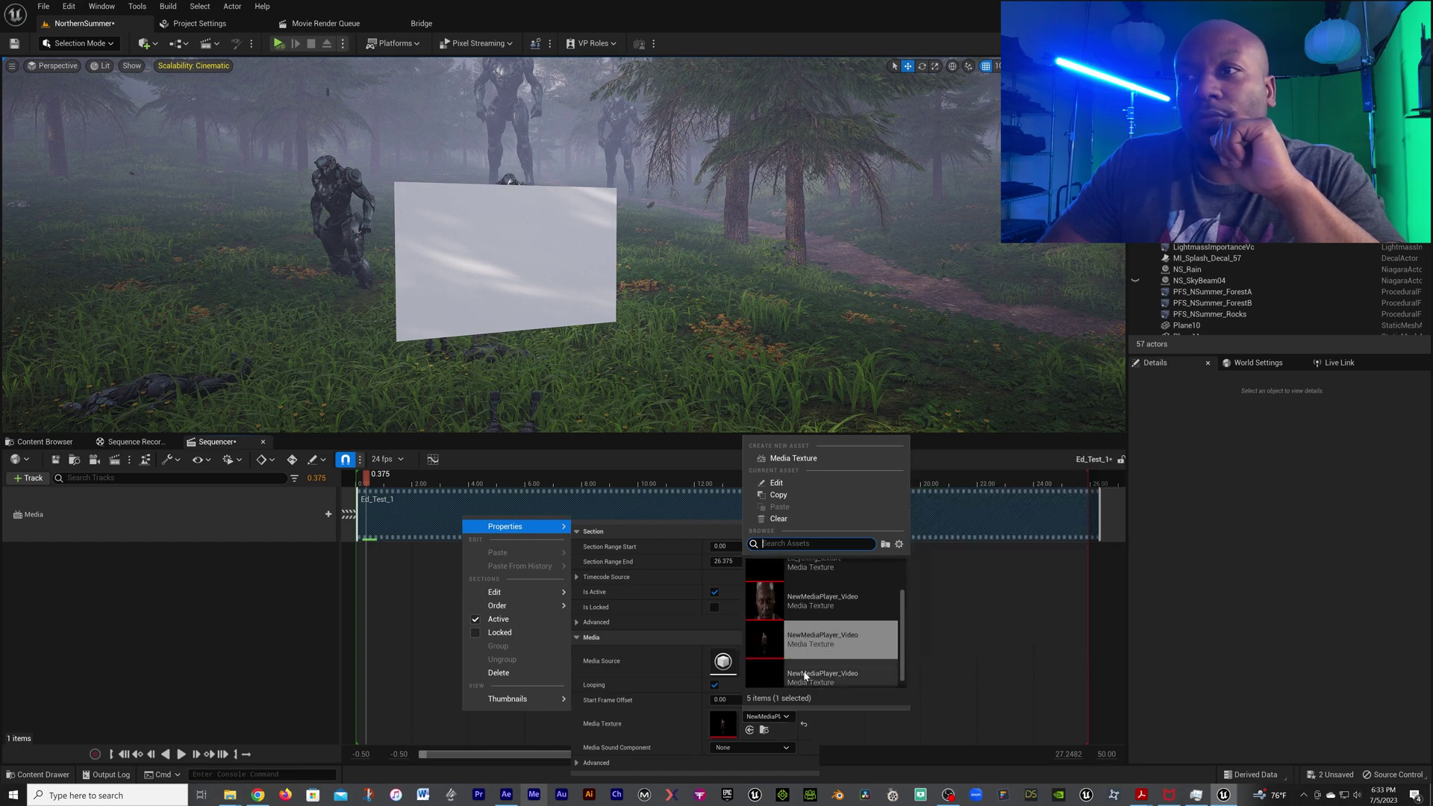
click(806, 678)
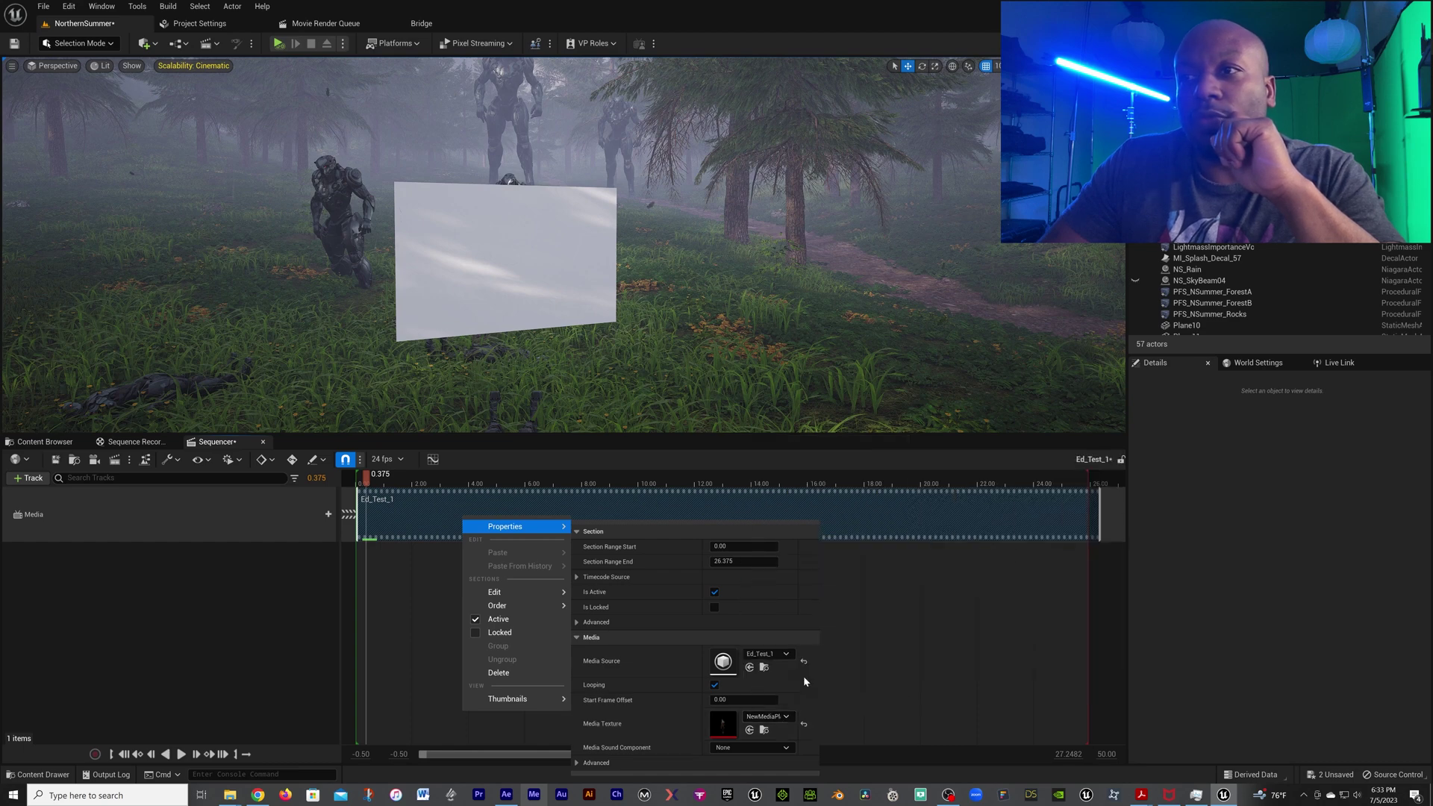
Scrub the sequence to about 6.9 seconds to preview the keyed footage on the plane
click(427, 482)
click(427, 482)
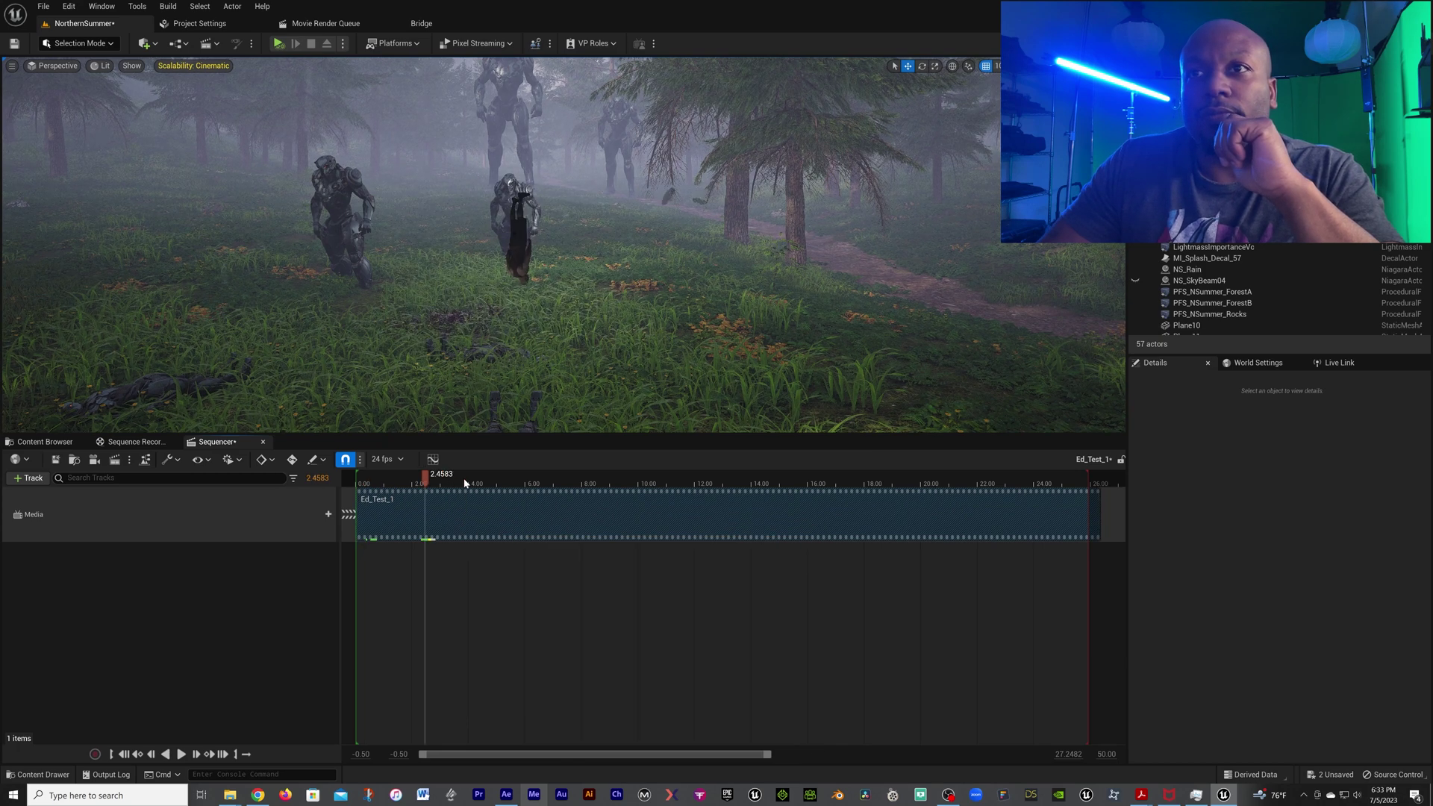
drag(466, 484, 552, 484)
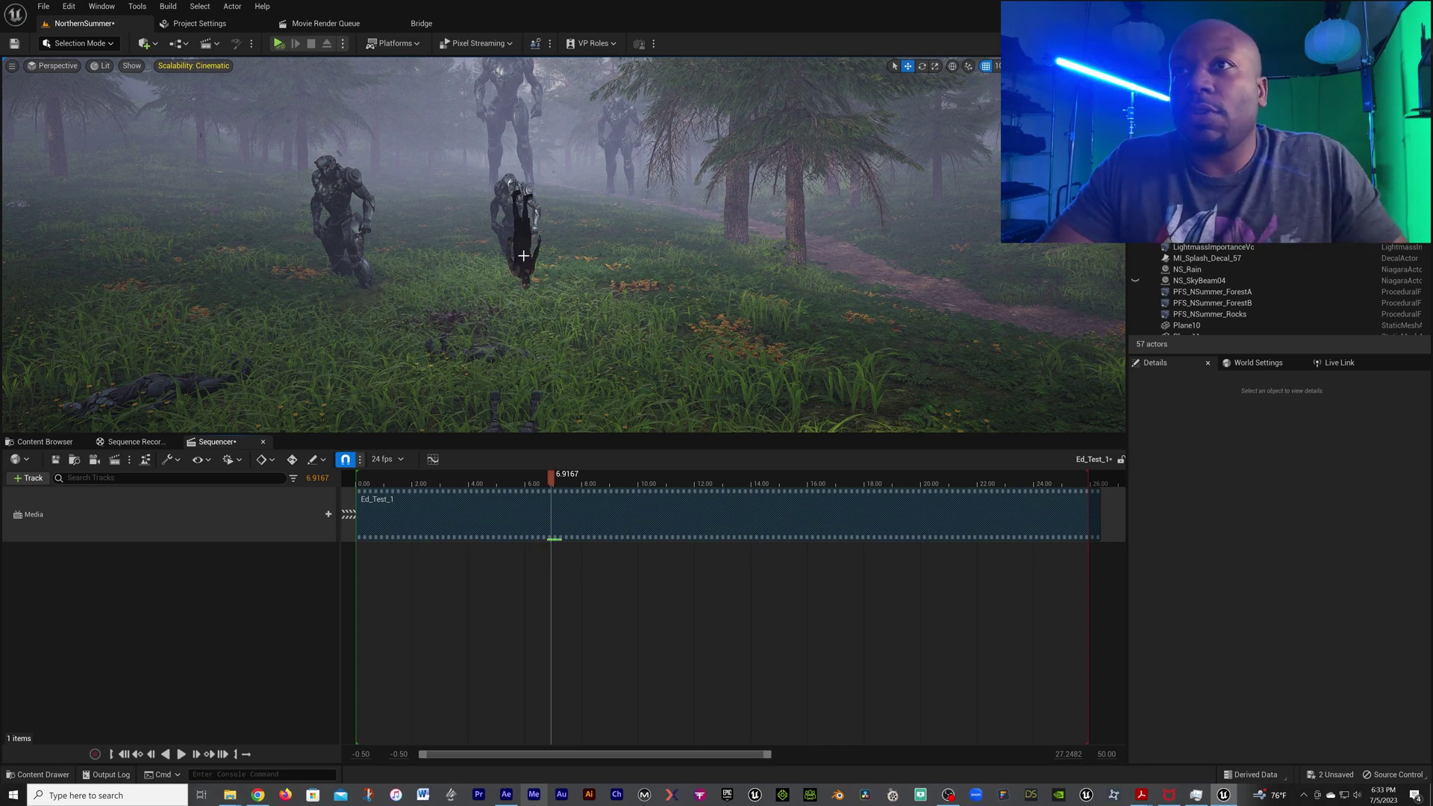
Rotate the plane so the filmed figure stands upright, with rotation at 90° in X and -90° in Z
click(524, 256)
key(e)
drag(500, 223, 505, 318)
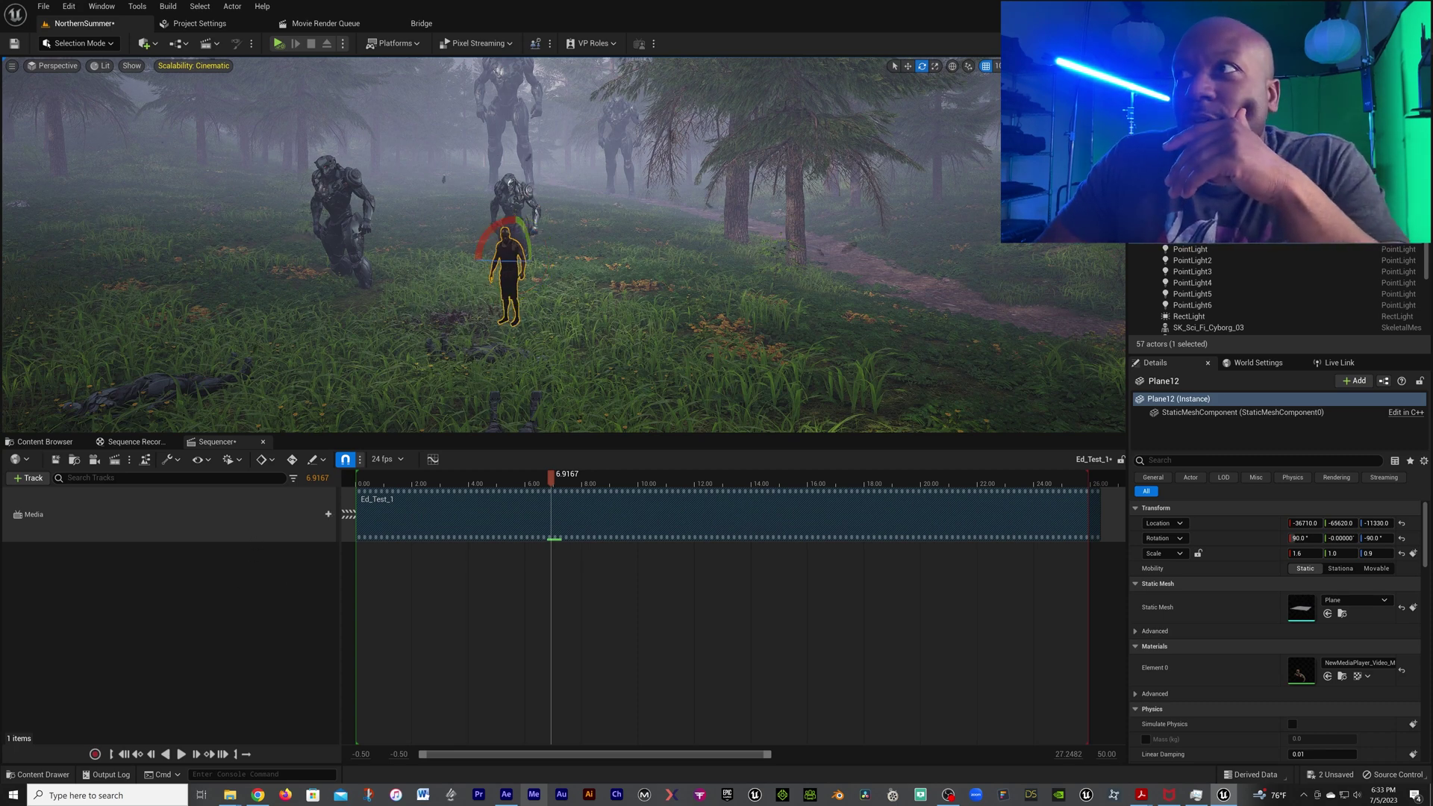
Add a Cine Camera Actor to the scene and pilot it from the viewport
click(156, 47)
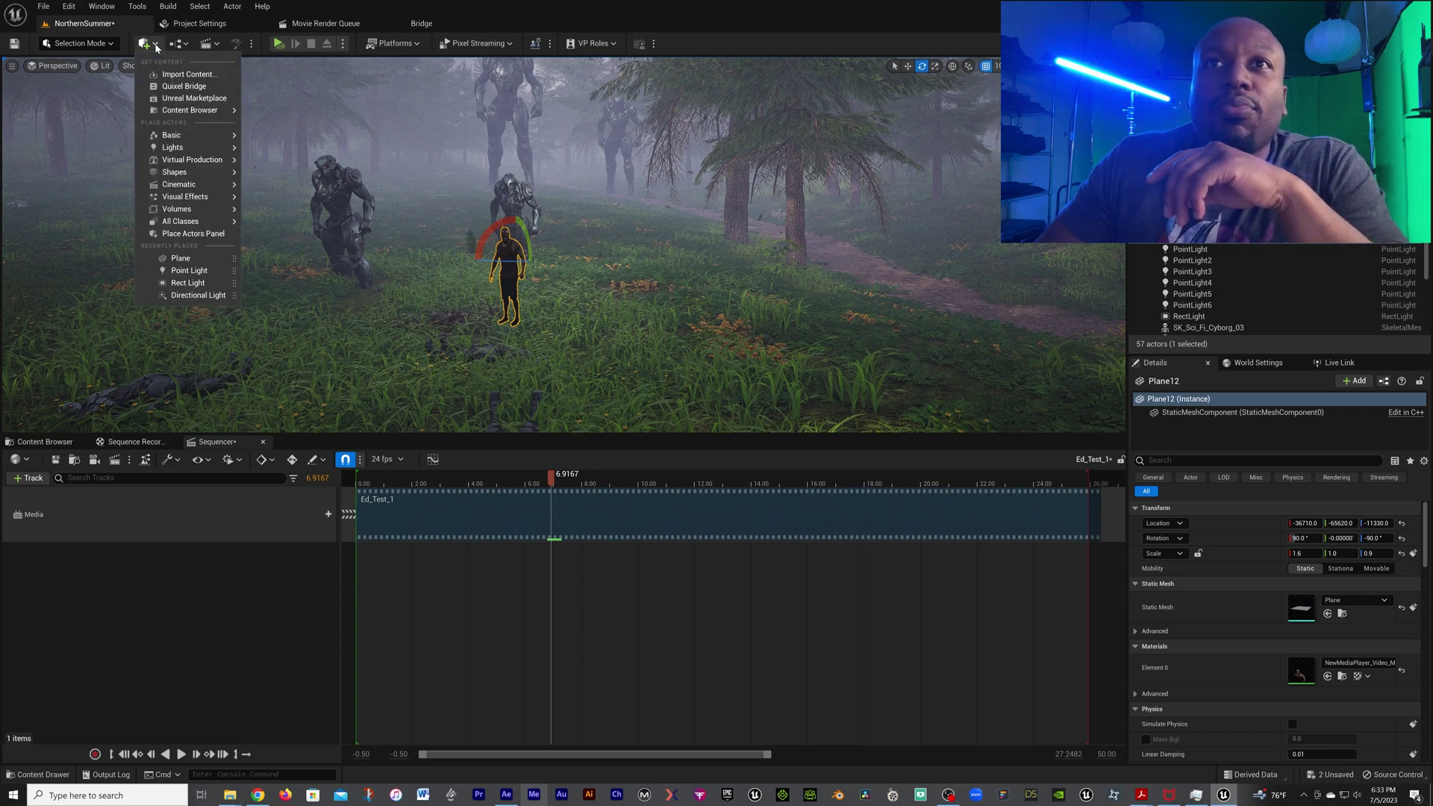
mouse_move(202, 187)
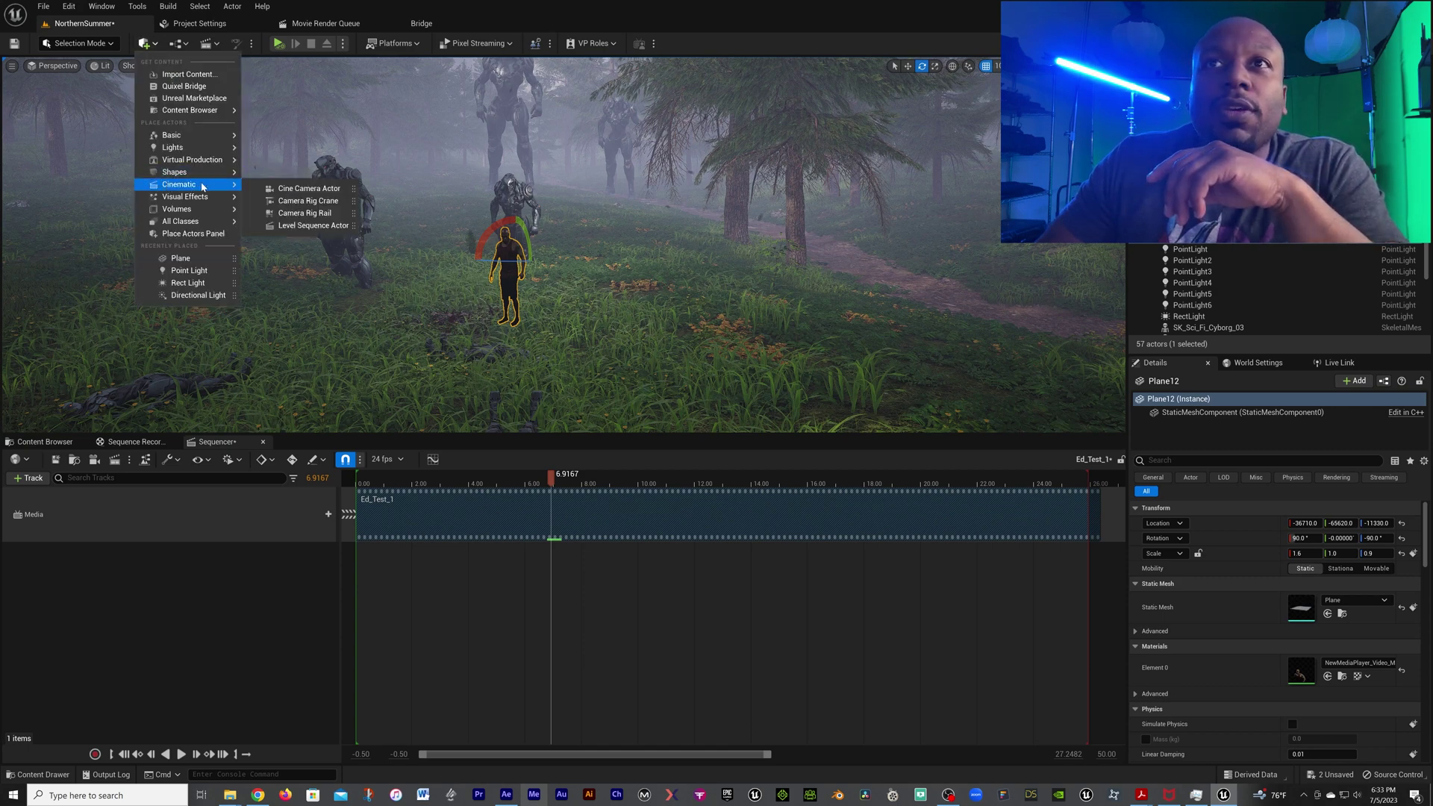
click(300, 188)
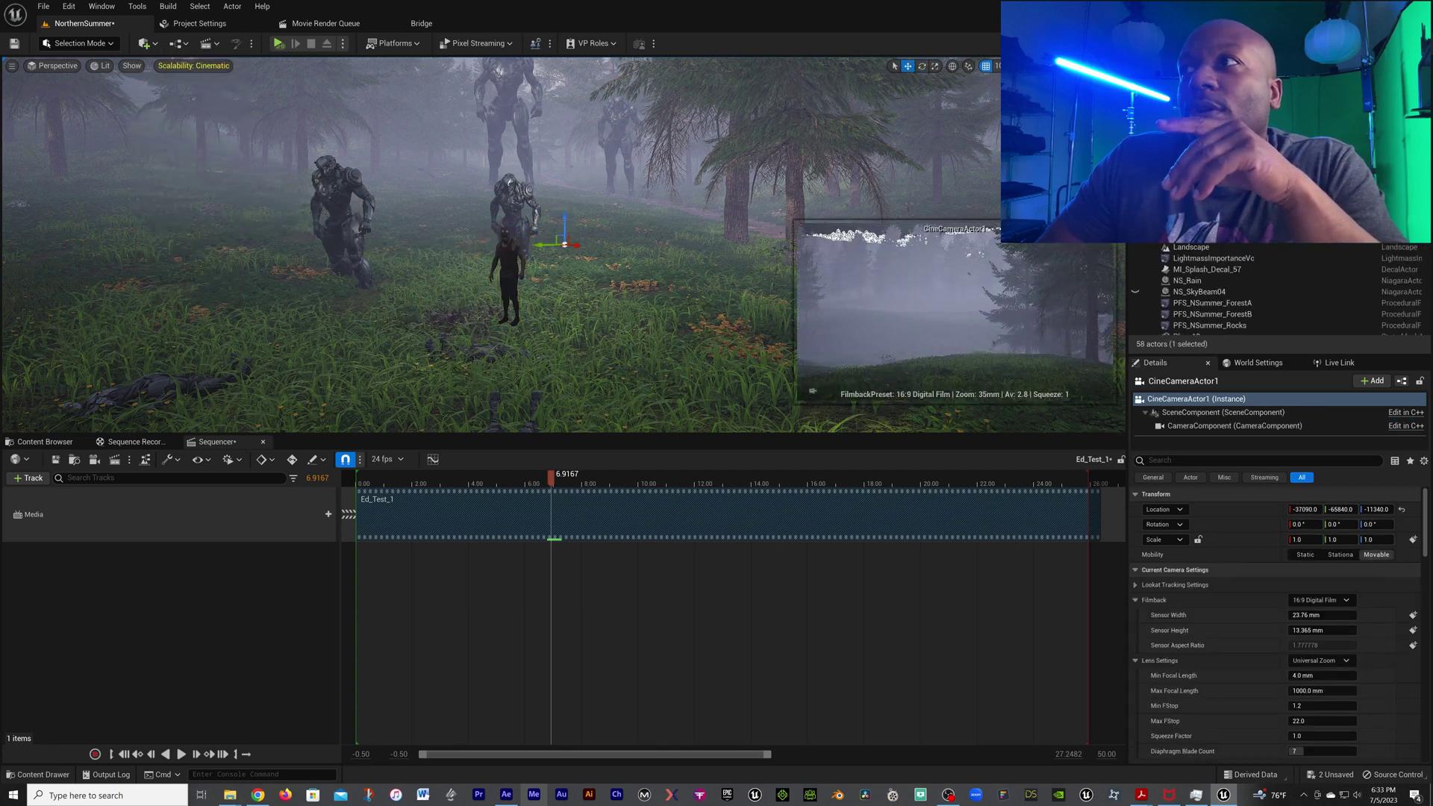
click(58, 66)
click(82, 207)
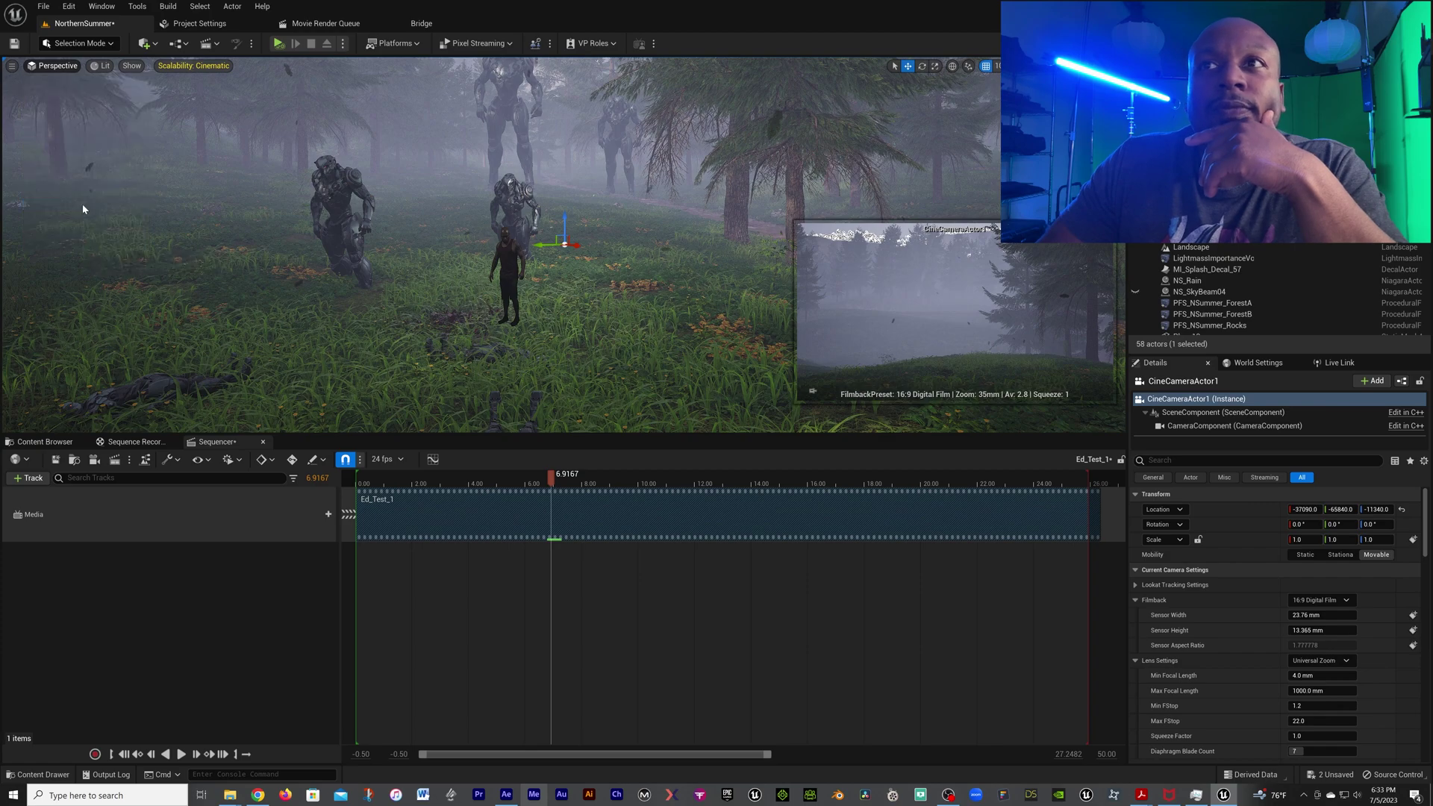
key(ctrl+shift+p)
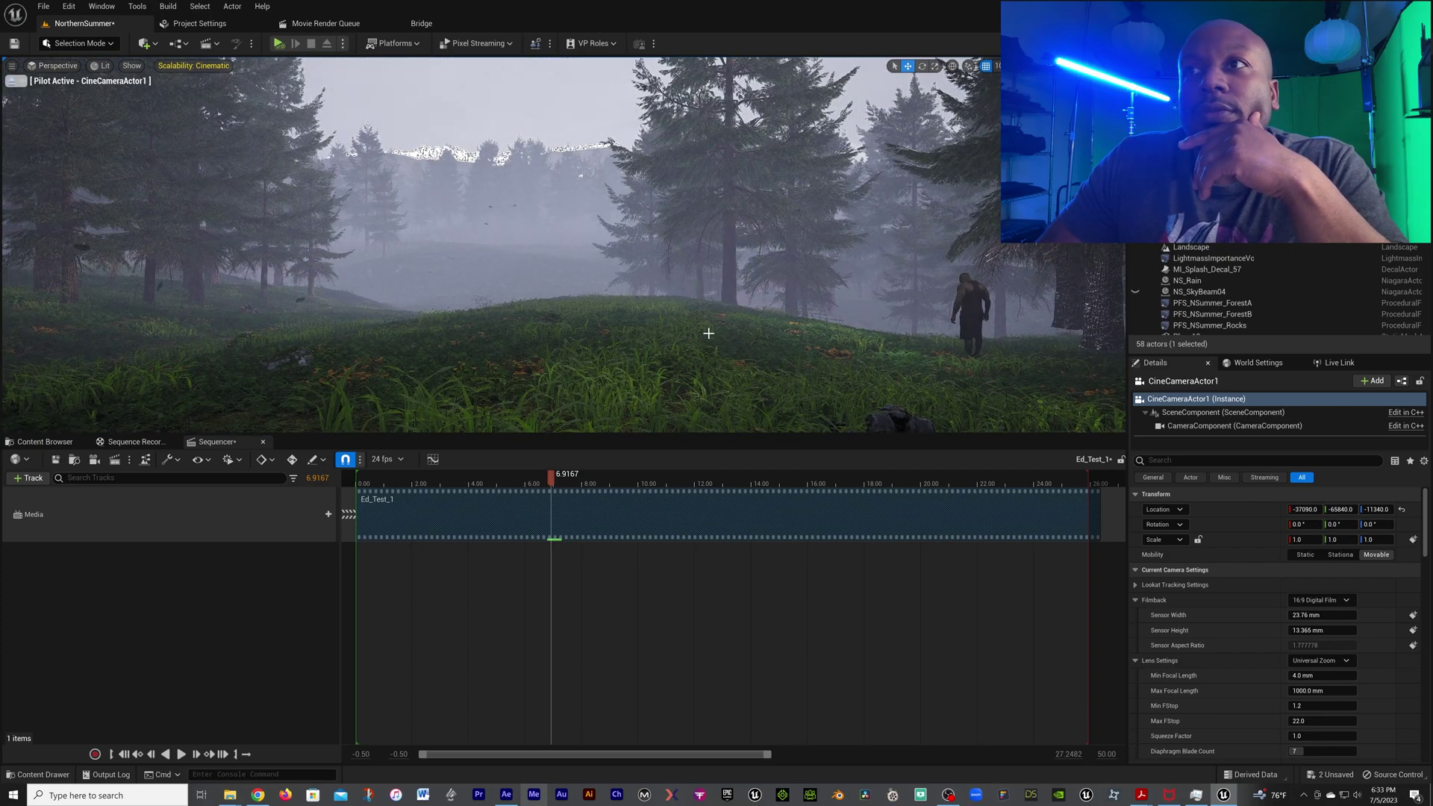
Move and turn the piloted camera to frame the filmed figure in front of the standing cyborgs
drag(709, 333, 45, 321)
drag(559, 246, 836, 362)
middle_drag(780, 299, 918, 306)
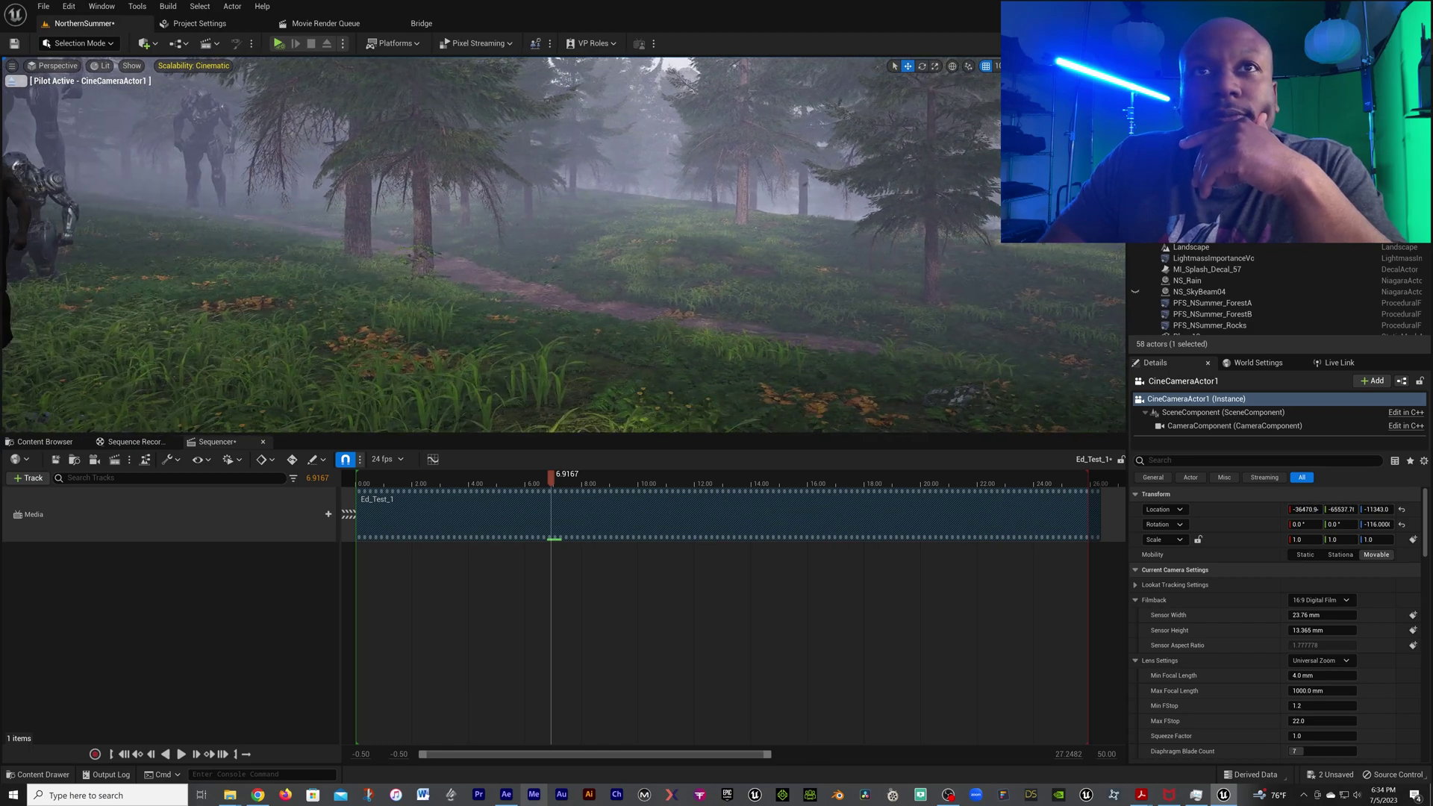
right_drag(918, 306, 772, 291)
right_drag(624, 270, 608, 272)
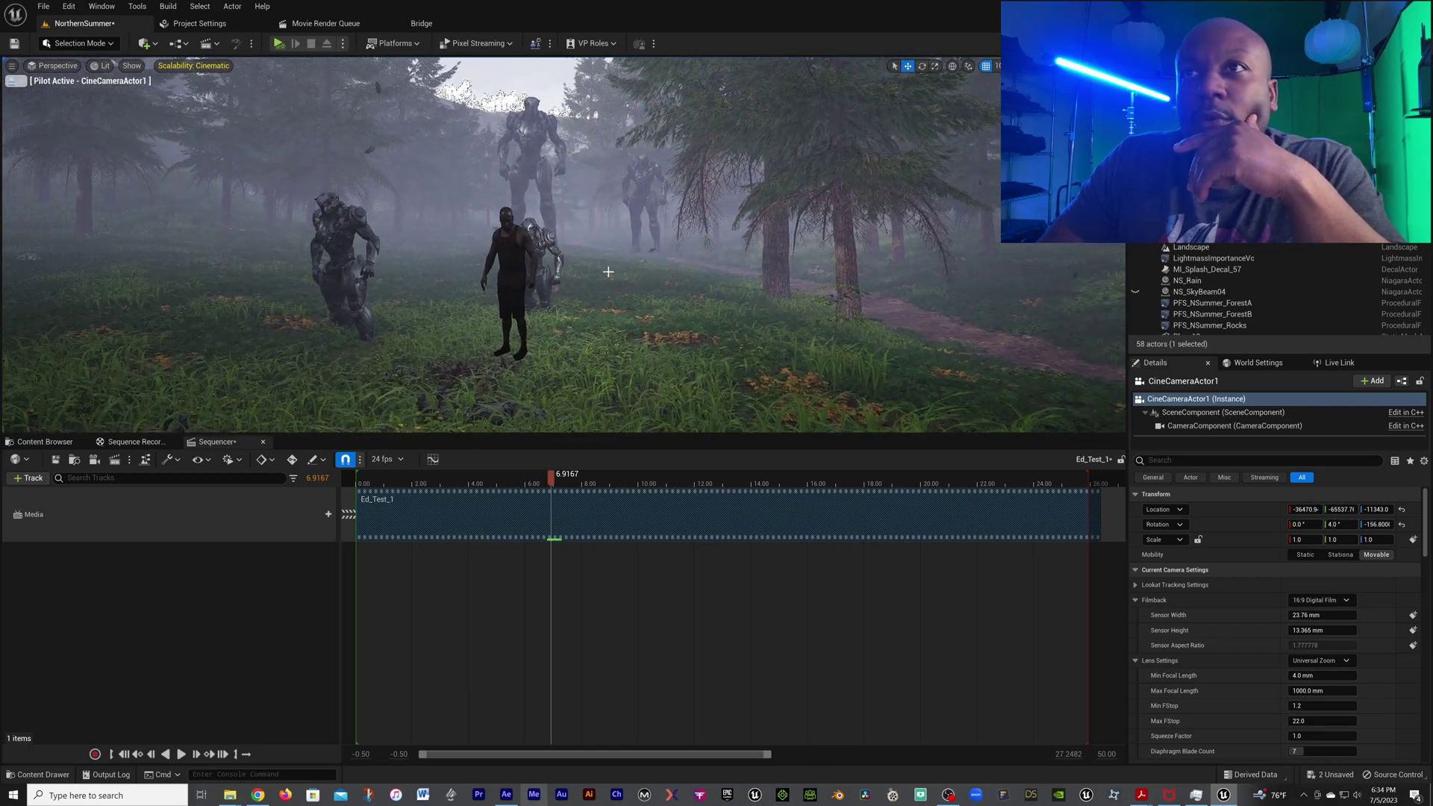
Lock the footage plane's scale proportions and enlarge it to 2.56 × 1.6 × 1.44
click(503, 251)
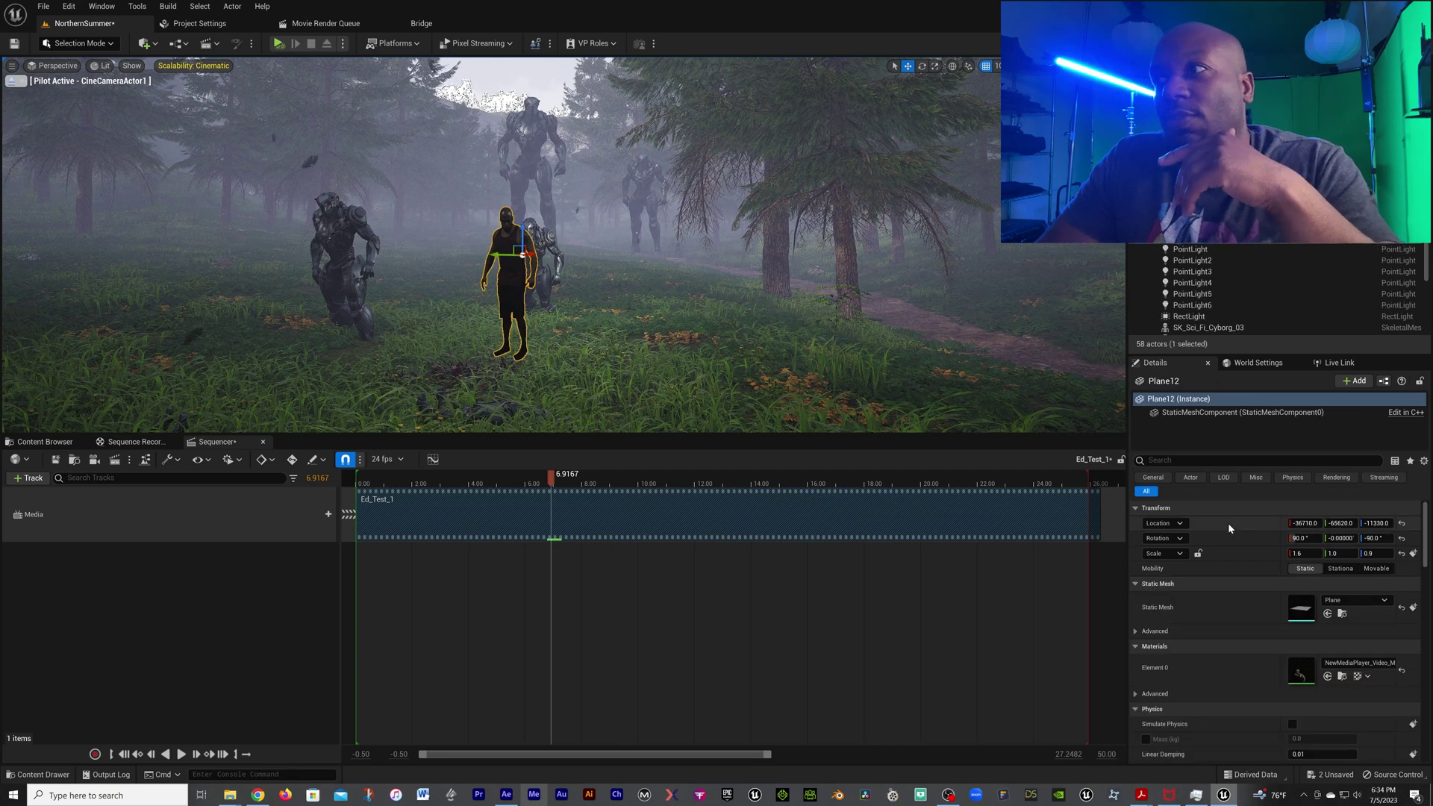
click(1197, 553)
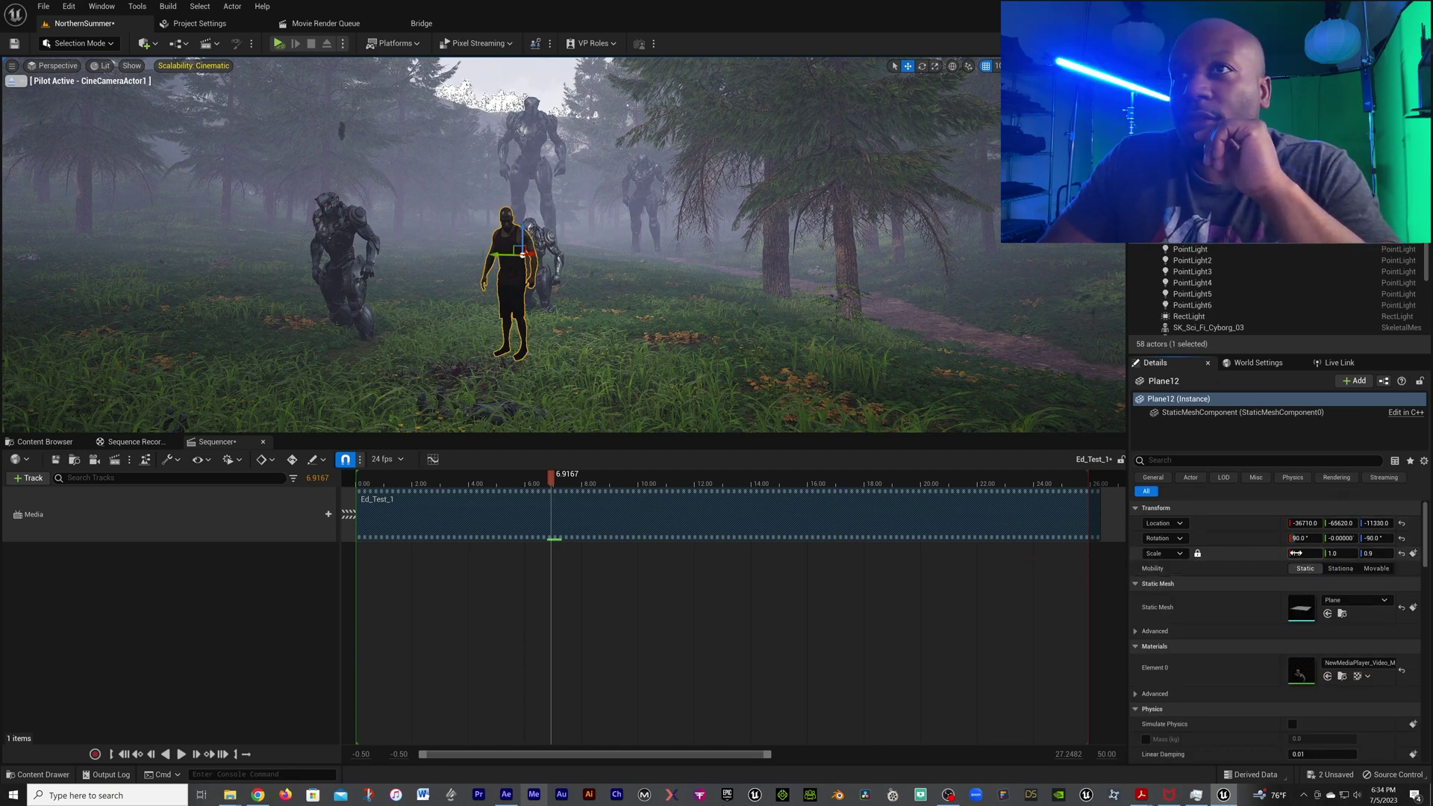
drag(1298, 553, 1359, 553)
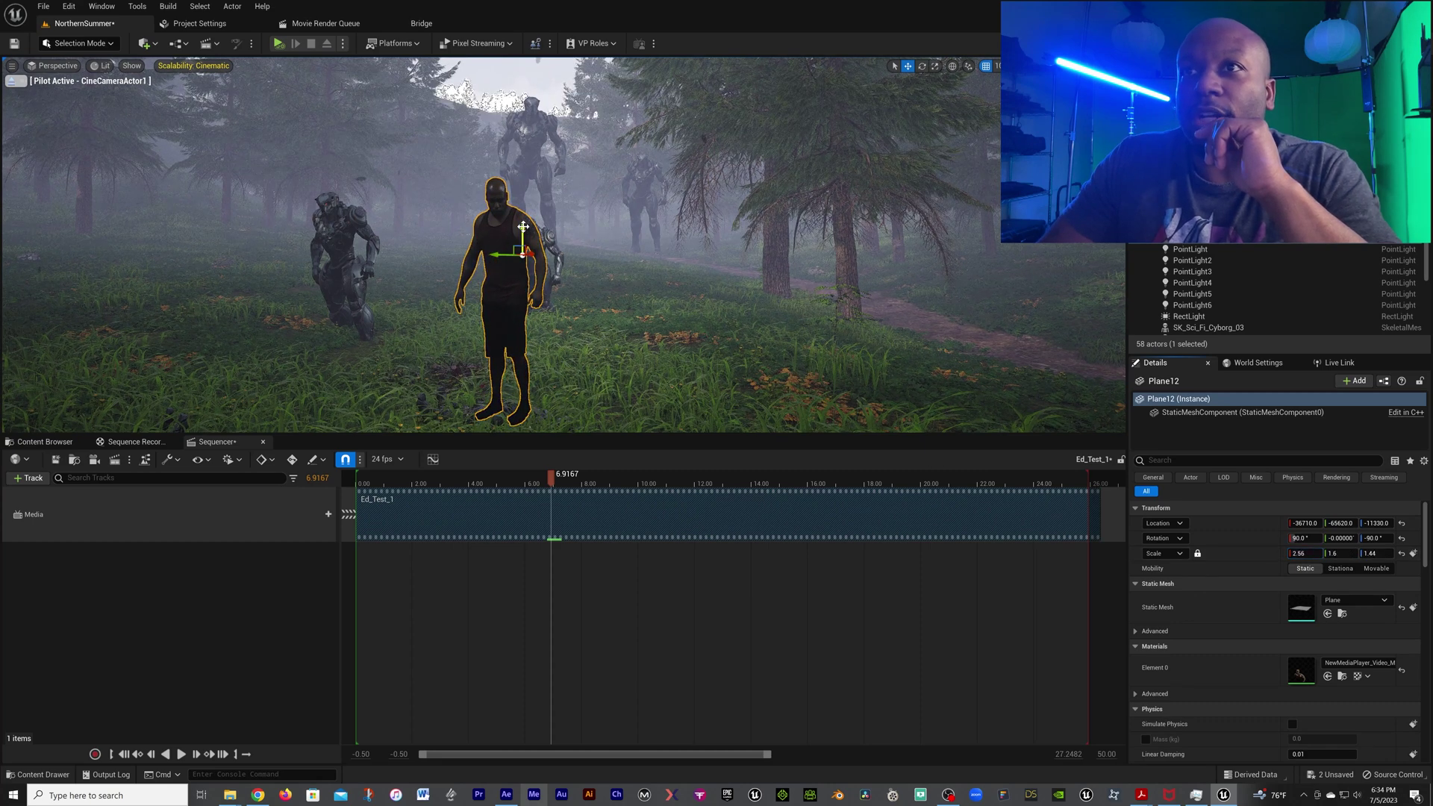
Lower the plane to Z -11430 and shift it to Y -65540, beside the fallen cyborg in the grass
drag(524, 238, 524, 259)
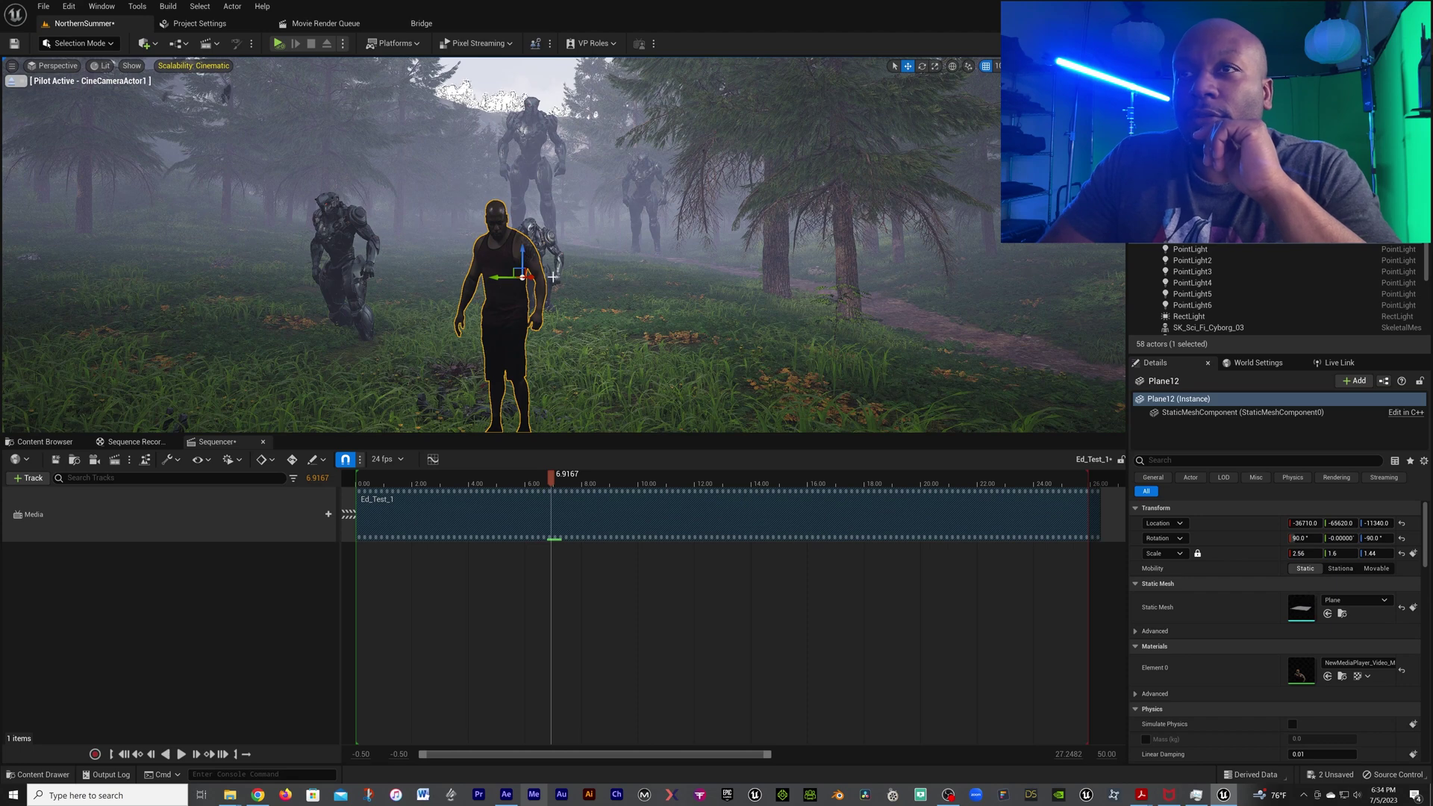
right_drag(554, 275, 553, 321)
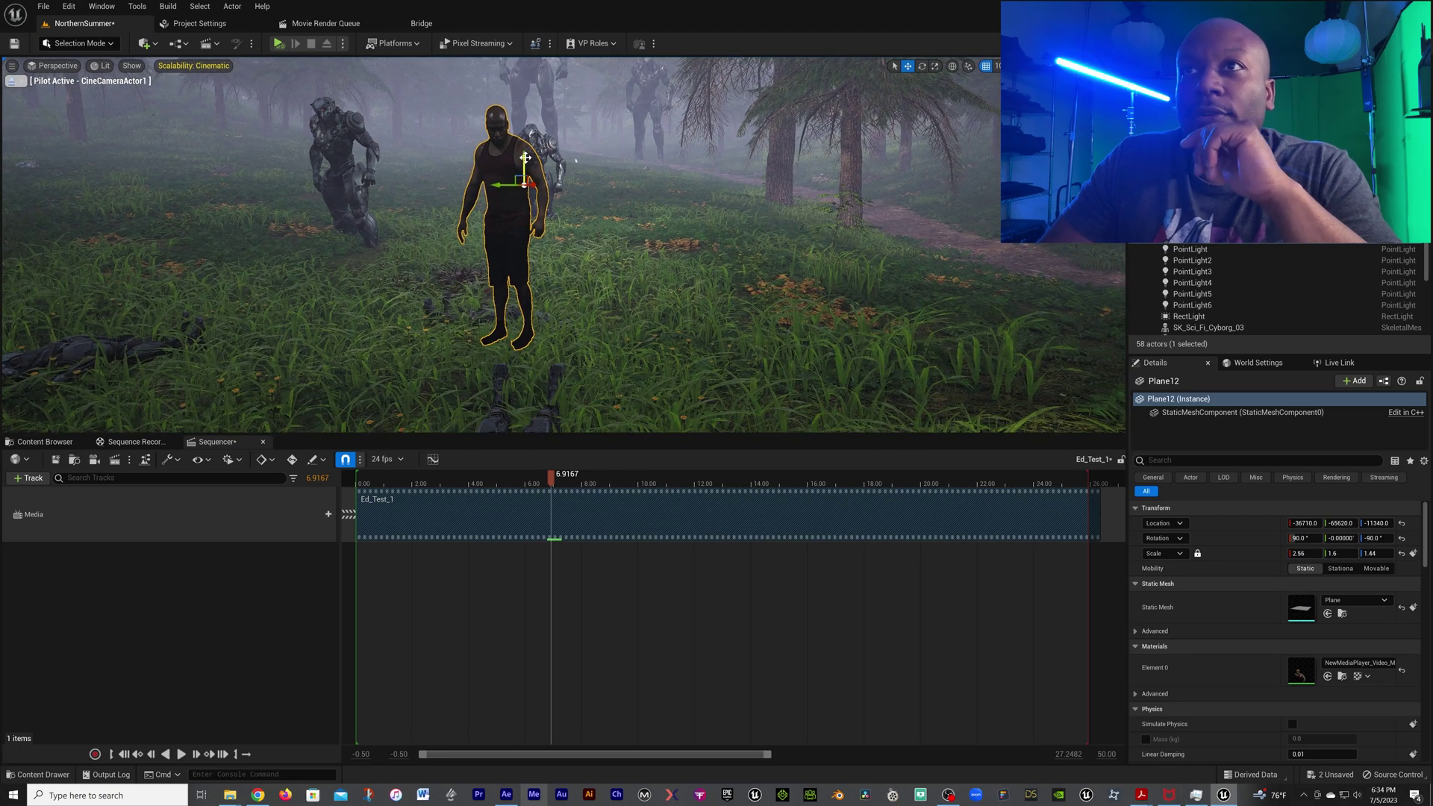
drag(526, 157, 516, 261)
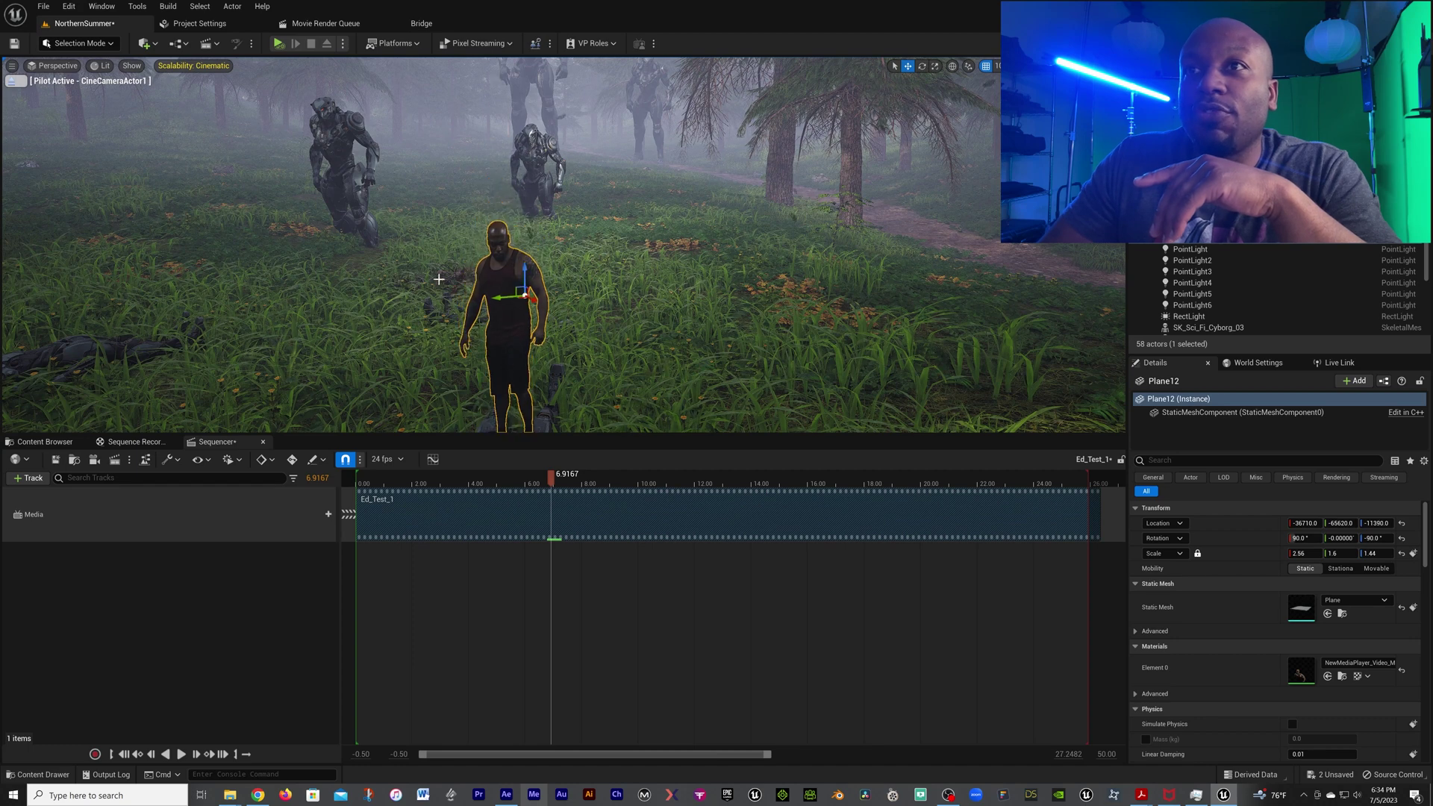
middle_drag(526, 261, 535, 355)
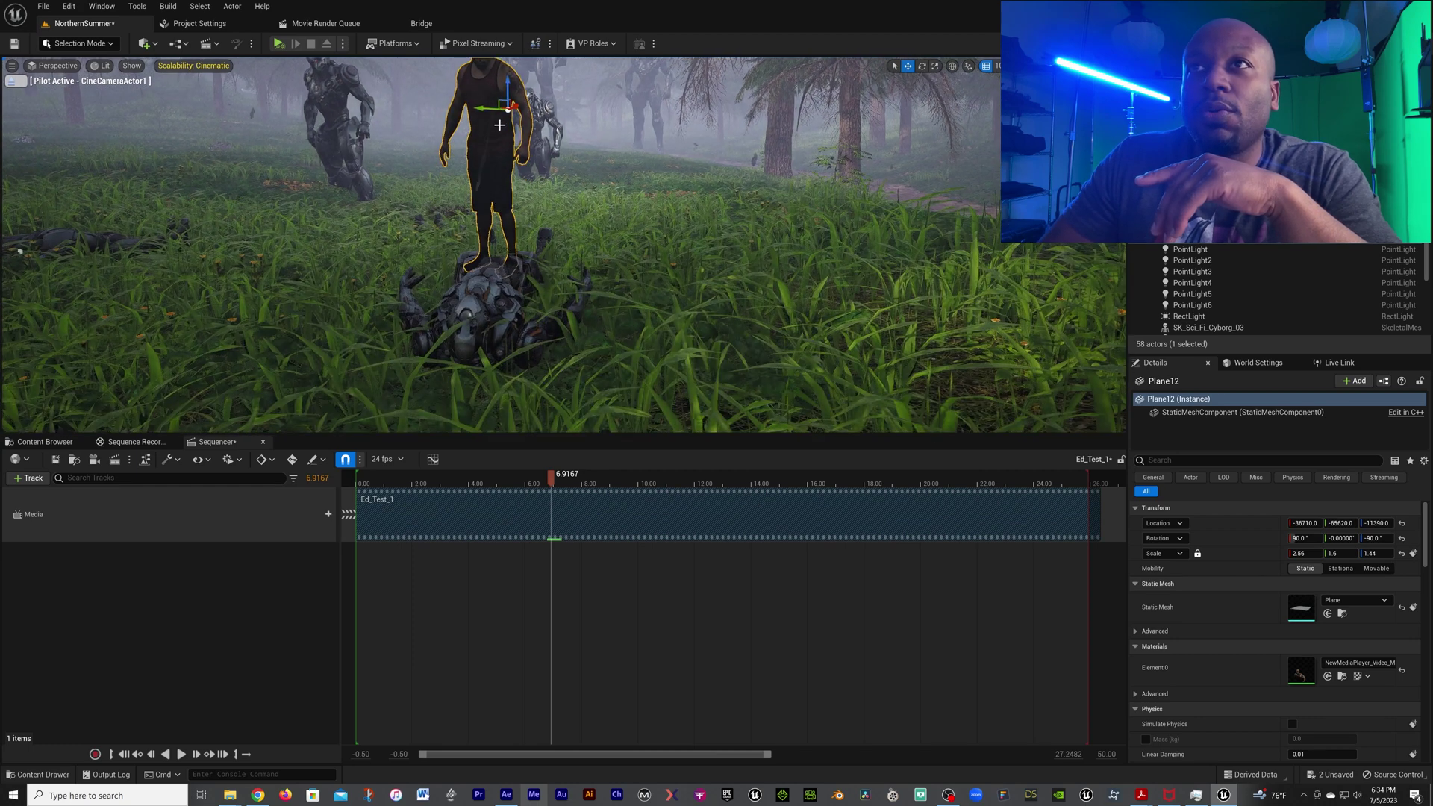
drag(510, 108, 301, 183)
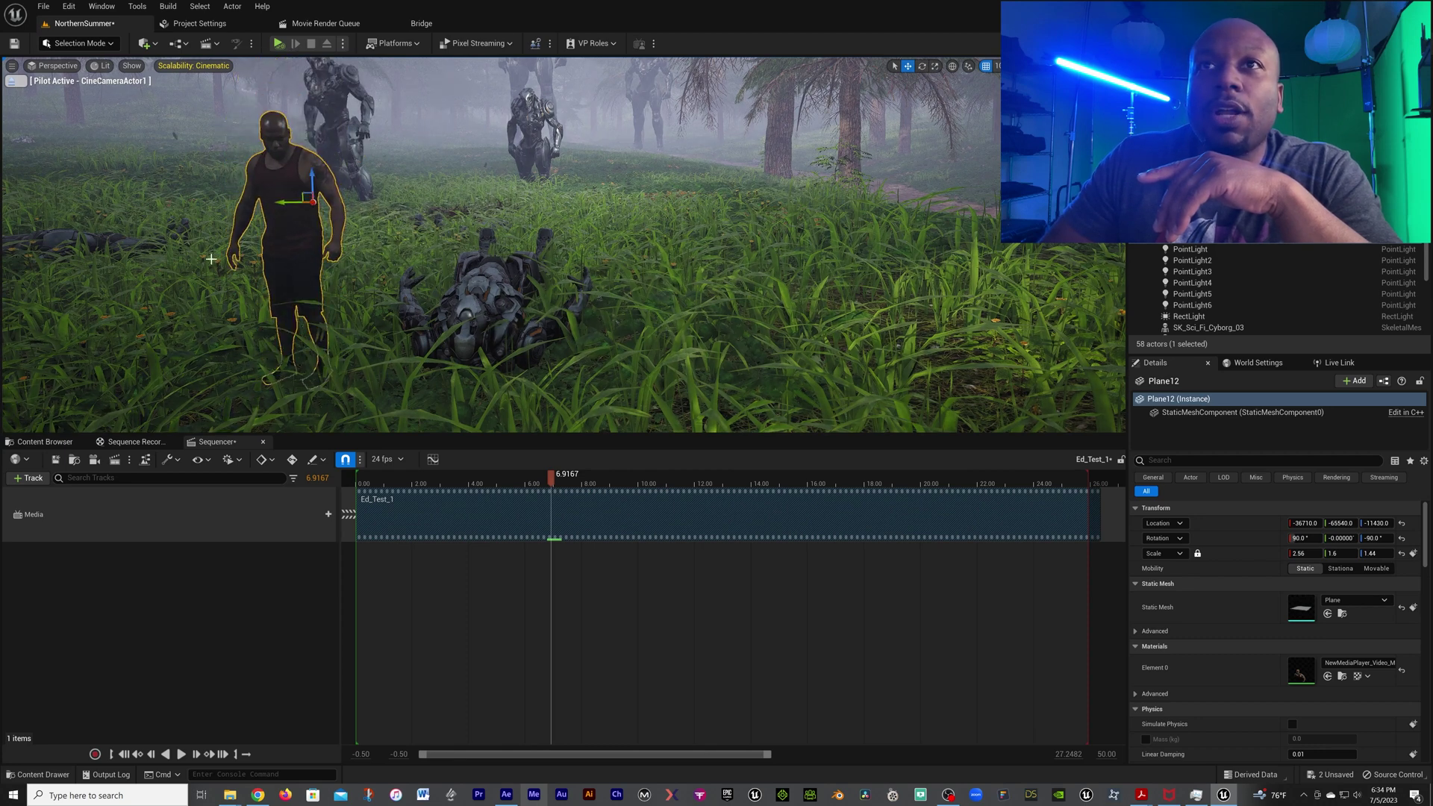
Frame the figure closer to the shot's centre and scale the plane up proportionally to 4.06 in X
mouse_move(563, 244)
mouse_down()
mouse_move(545, 261)
mouse_move(564, 202)
mouse_move(538, 257)
mouse_up()
middle_drag(563, 245, 388, 239)
drag(1306, 553, 1370, 553)
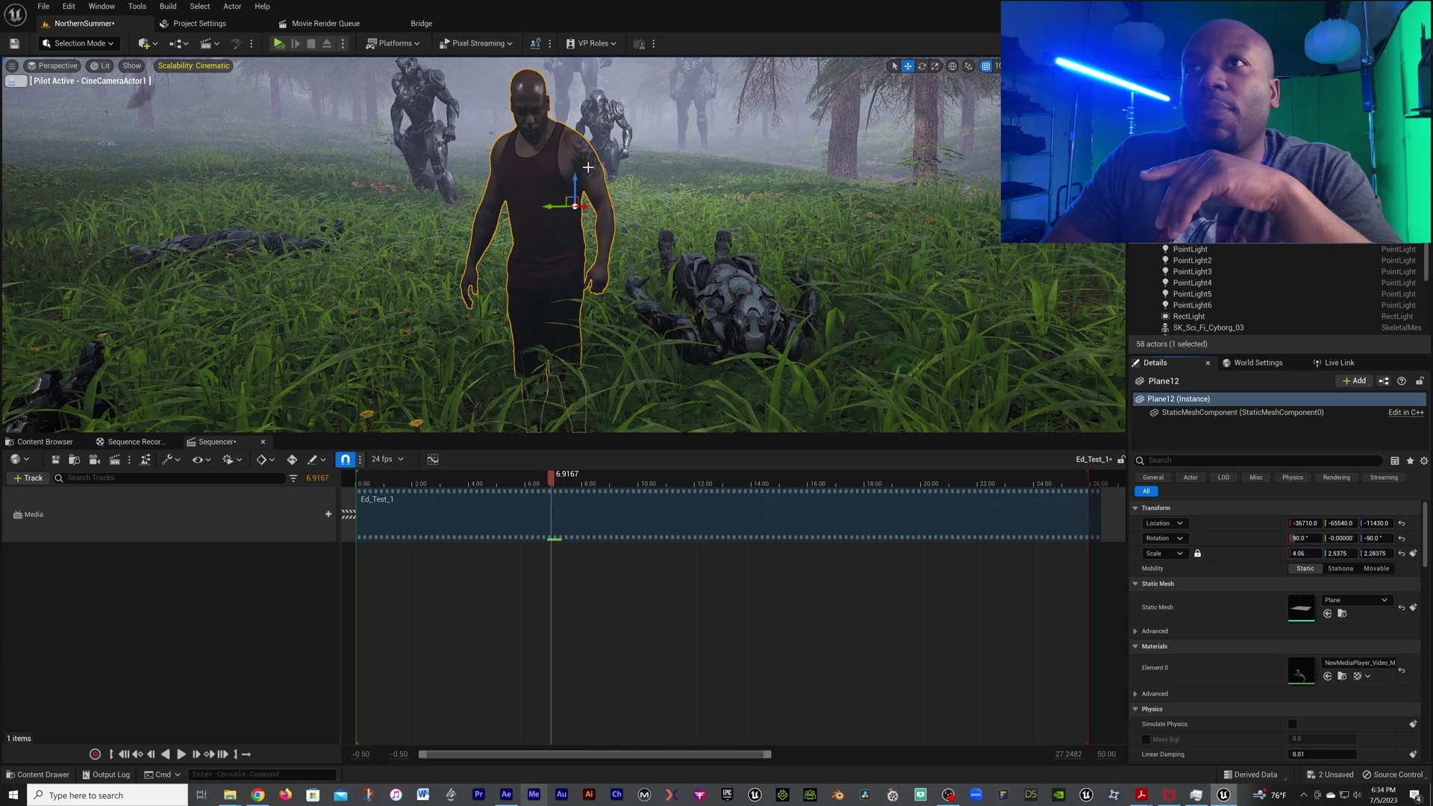
Raise the plane to Z -11400 and turn it to -60° in Z
drag(575, 179, 573, 102)
drag(574, 192, 605, 195)
right_drag(573, 193, 563, 123)
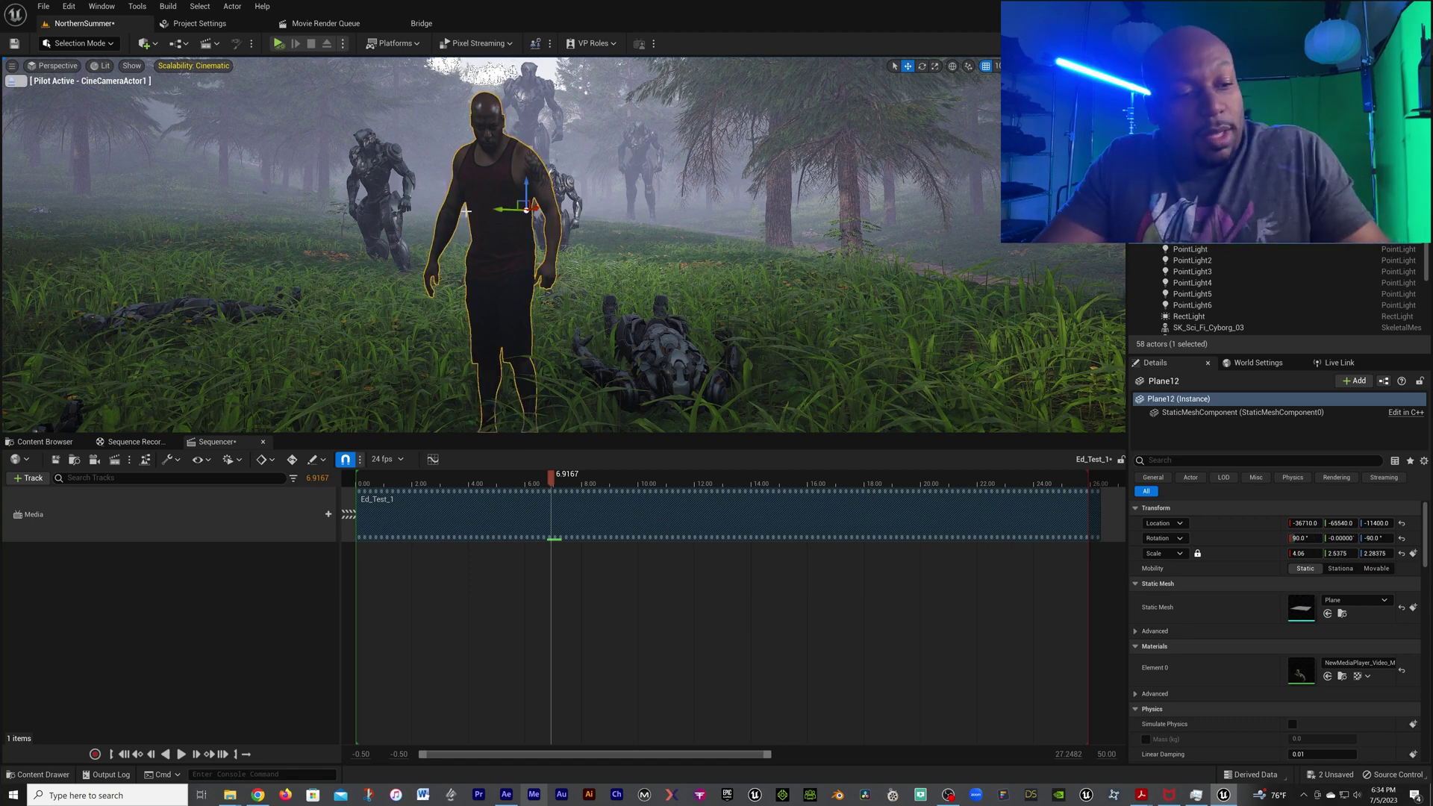
key(e)
drag(498, 207, 464, 208)
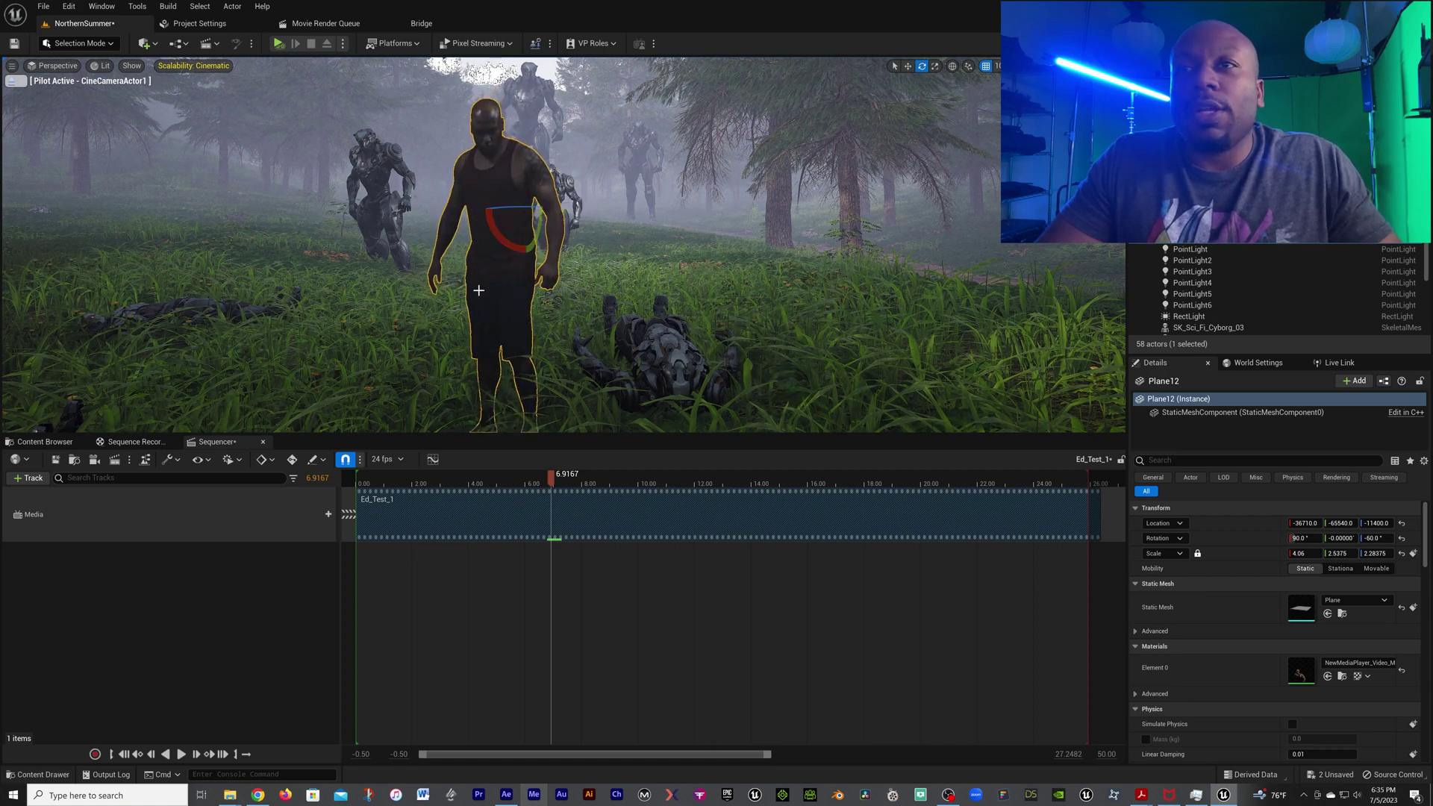
Scrub the sequence to about 16.3 seconds to preview the figure's performance on the rotated plane
click(687, 485)
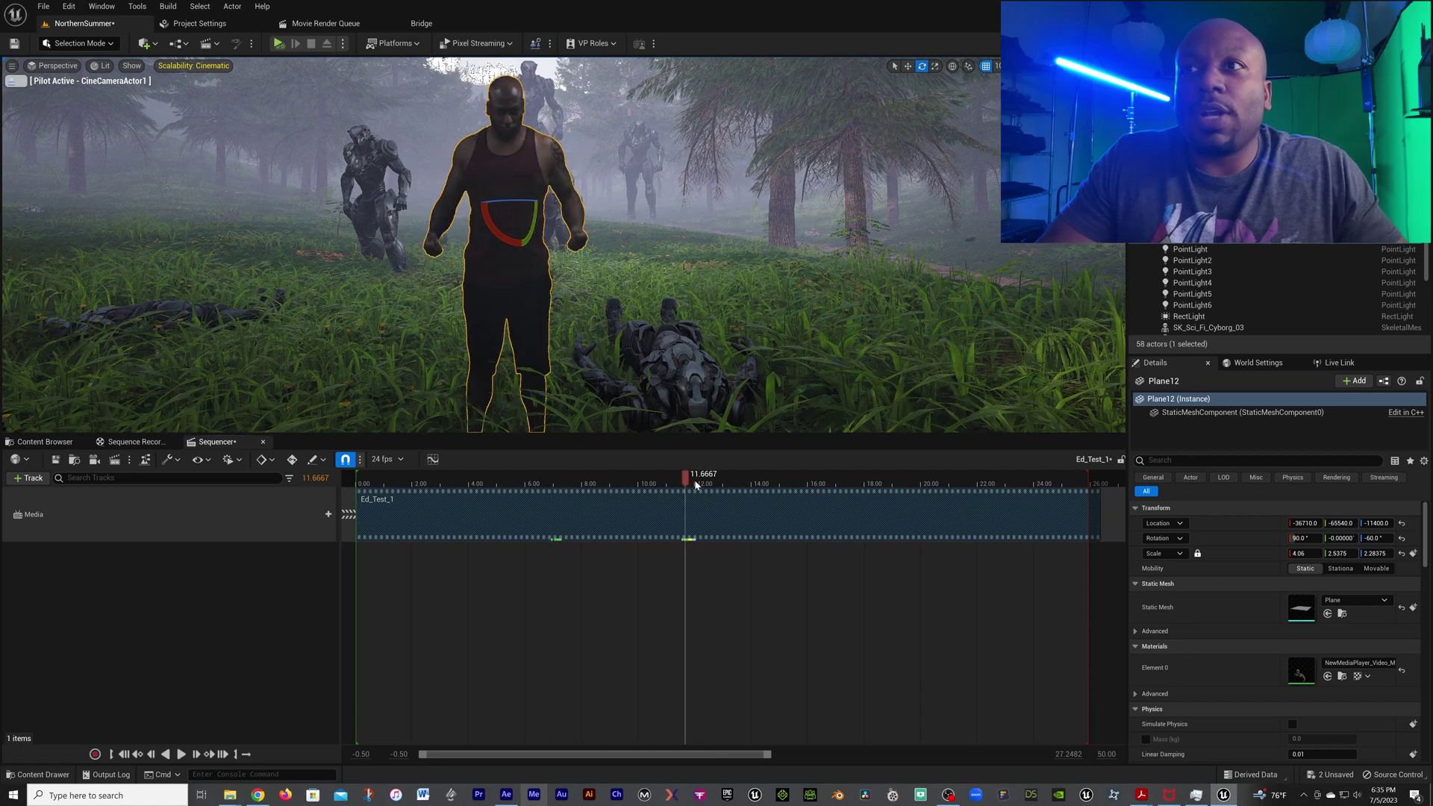
drag(698, 484, 794, 483)
click(819, 485)
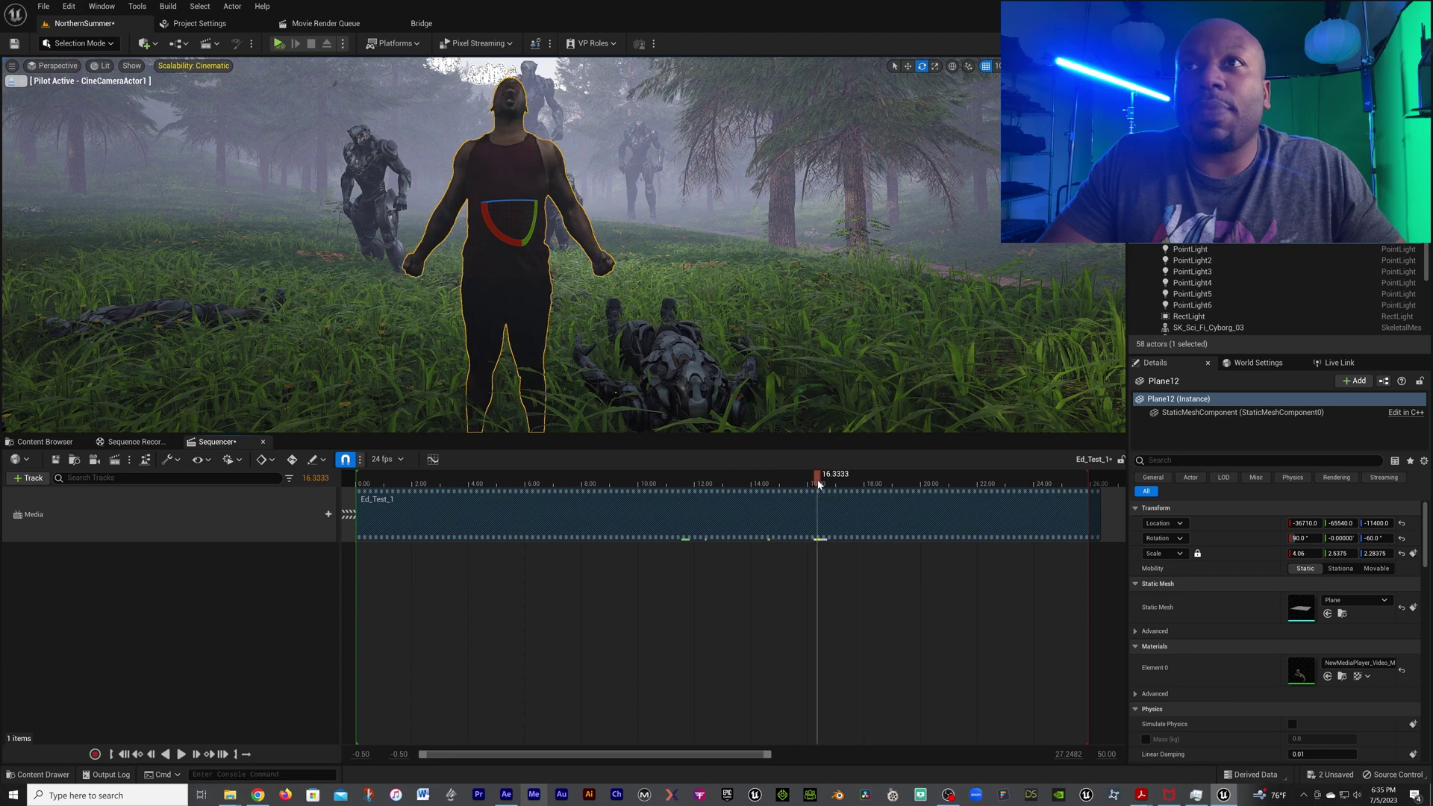
Pull the piloted camera back slightly, raise the footage plane to Z -11390, and deselect it
click(620, 295)
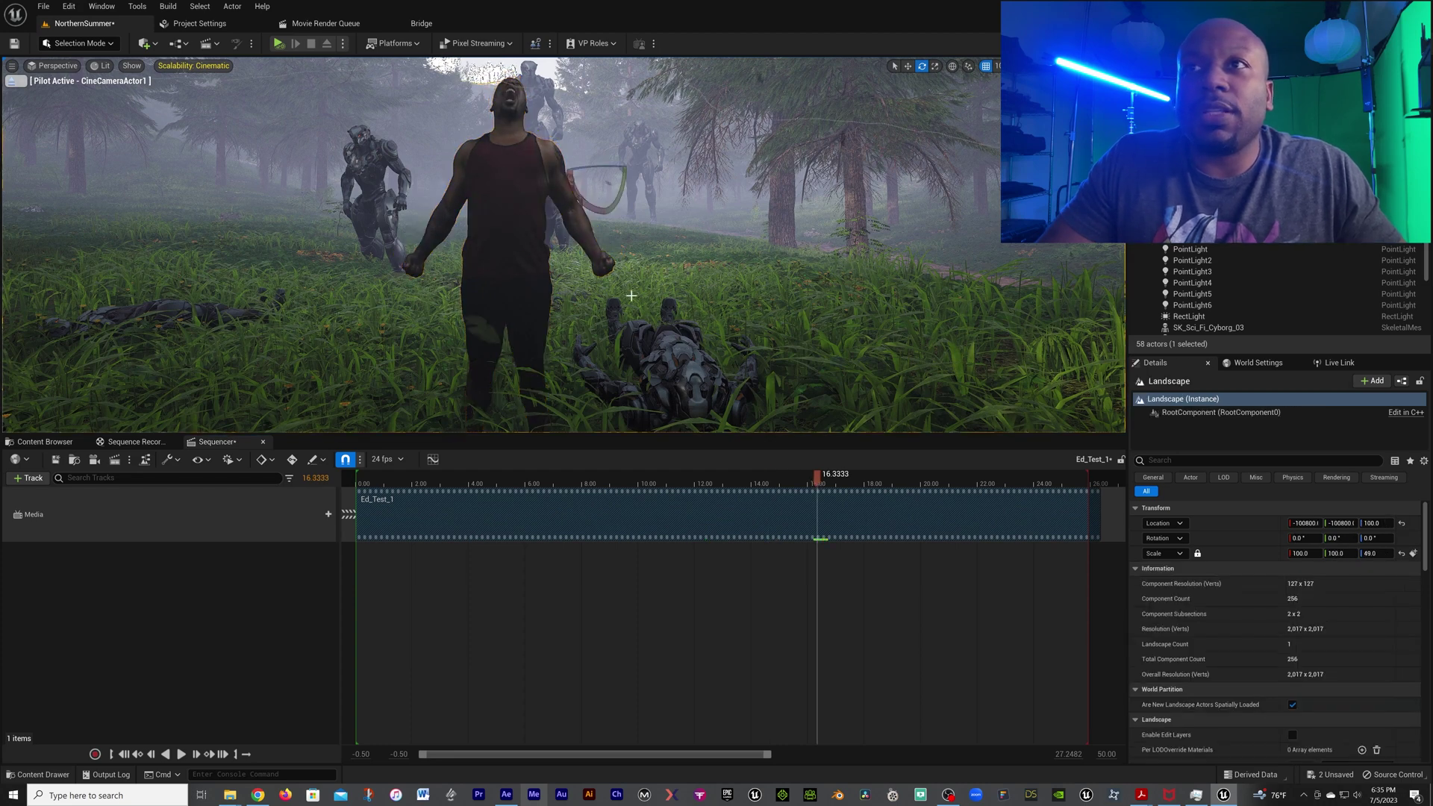
key(s)
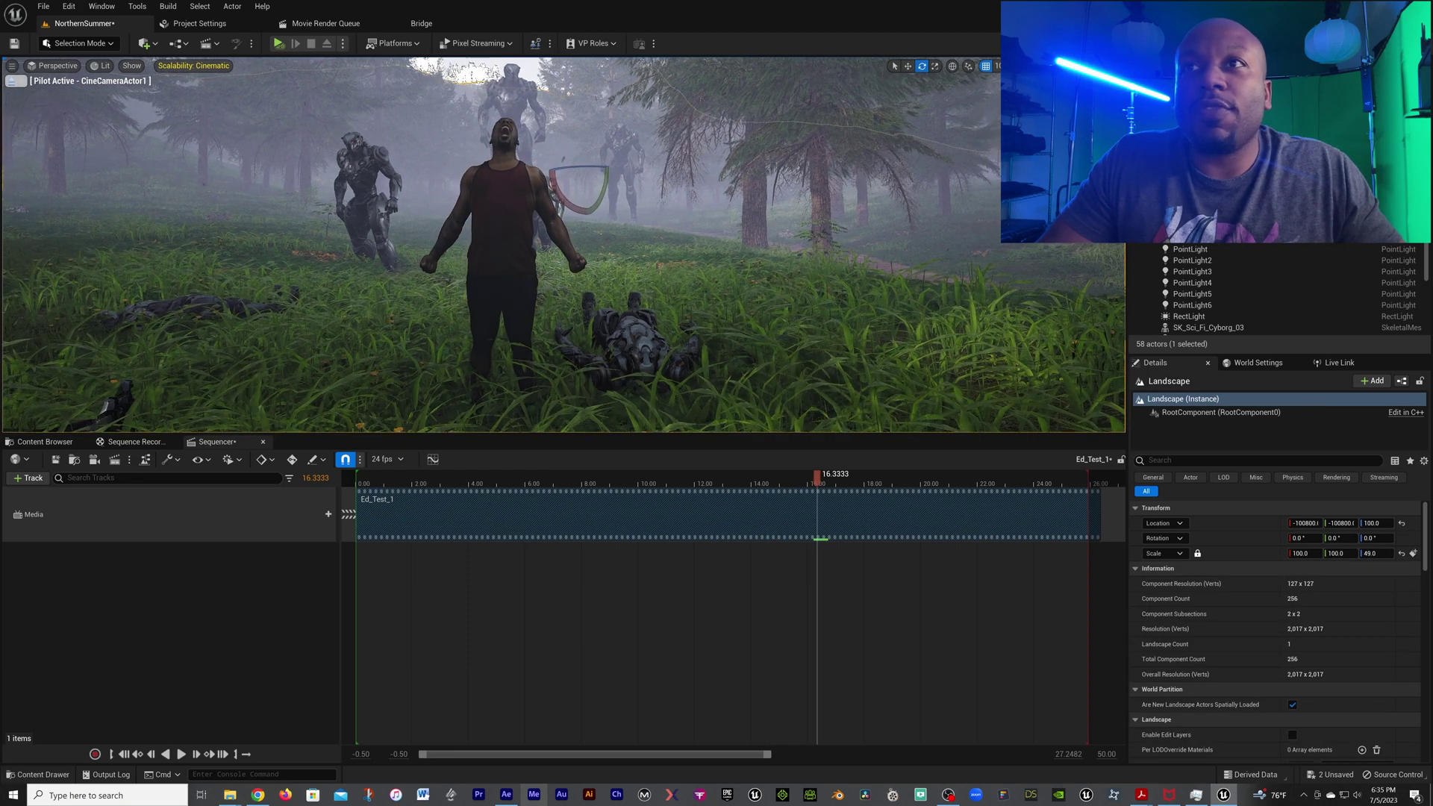
click(498, 226)
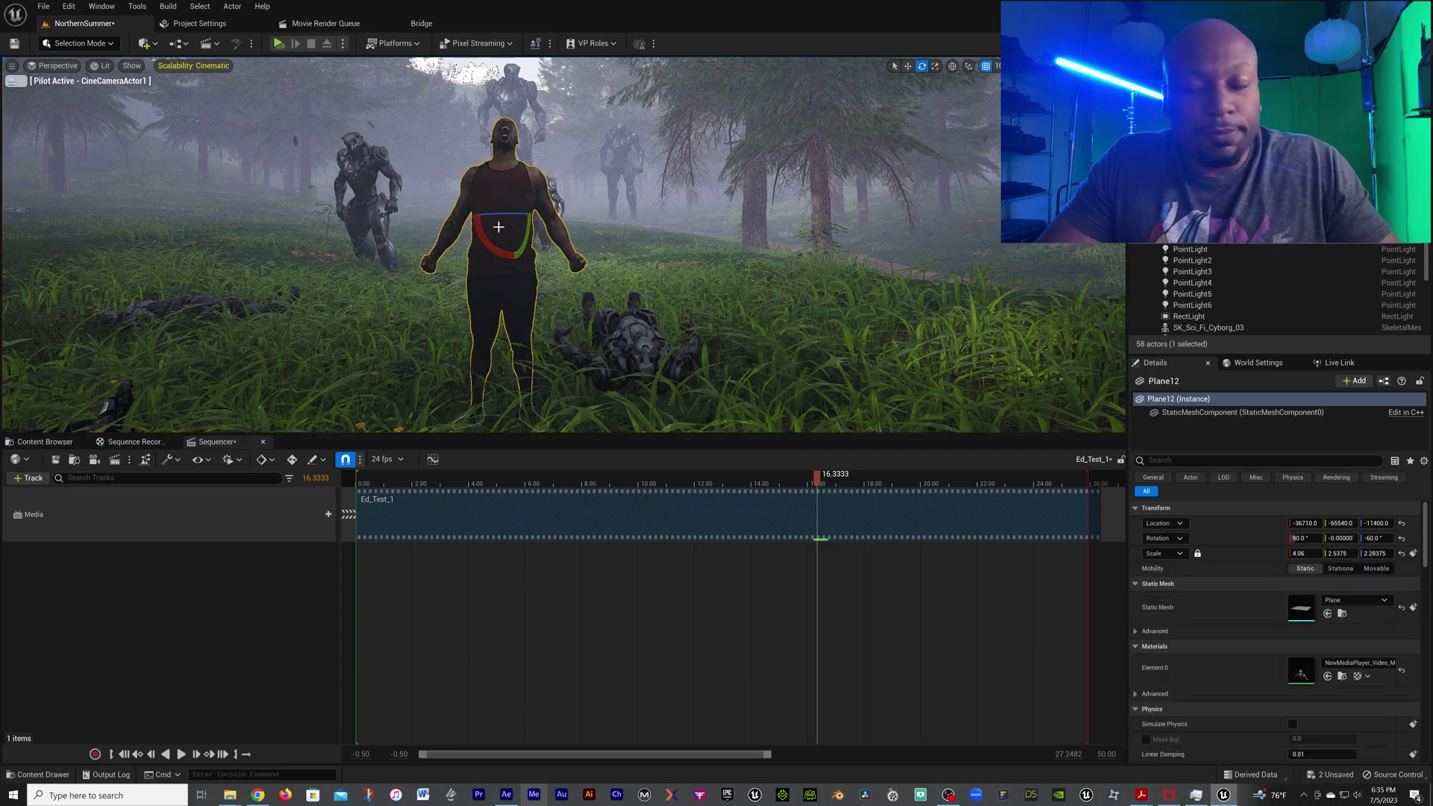
key(w)
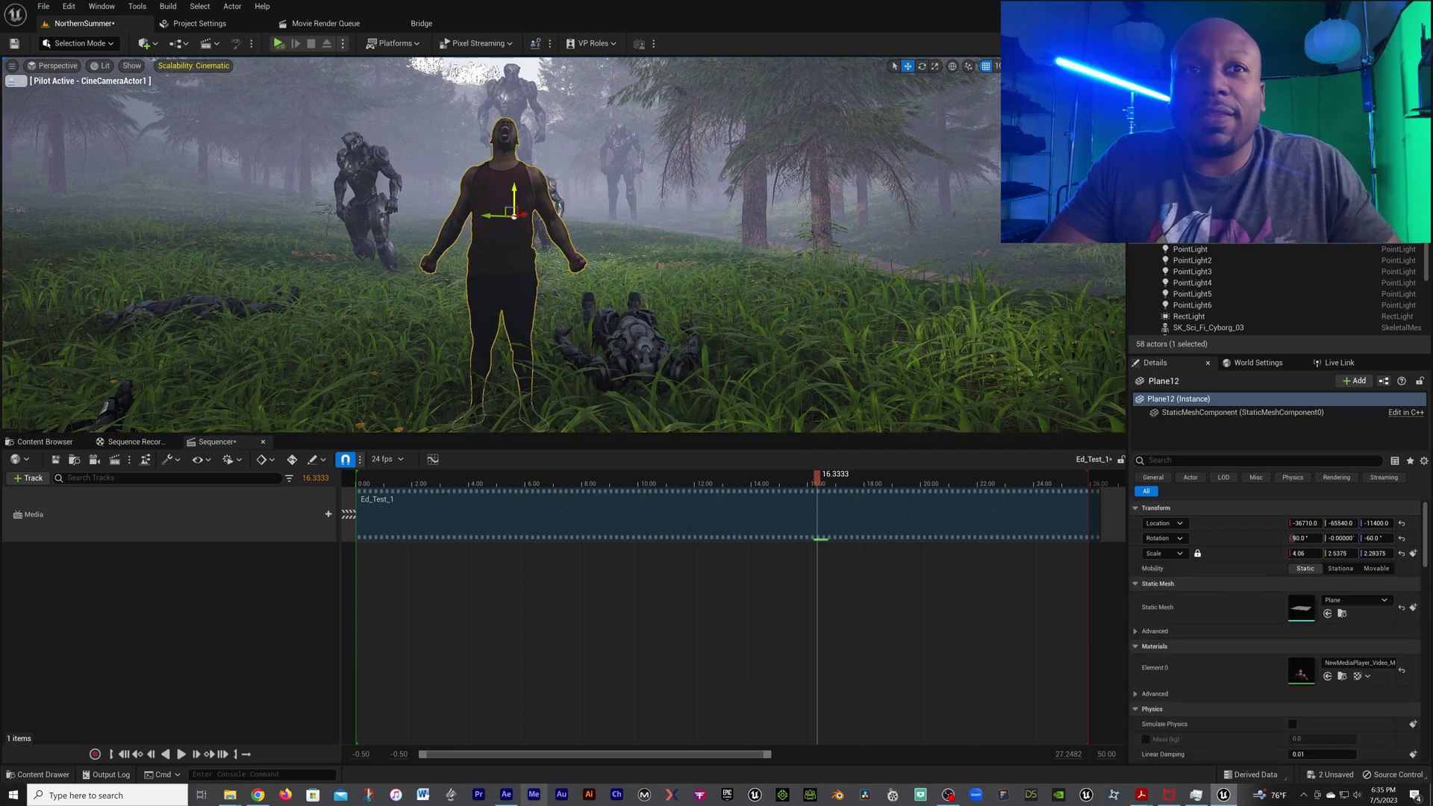
drag(515, 196, 516, 181)
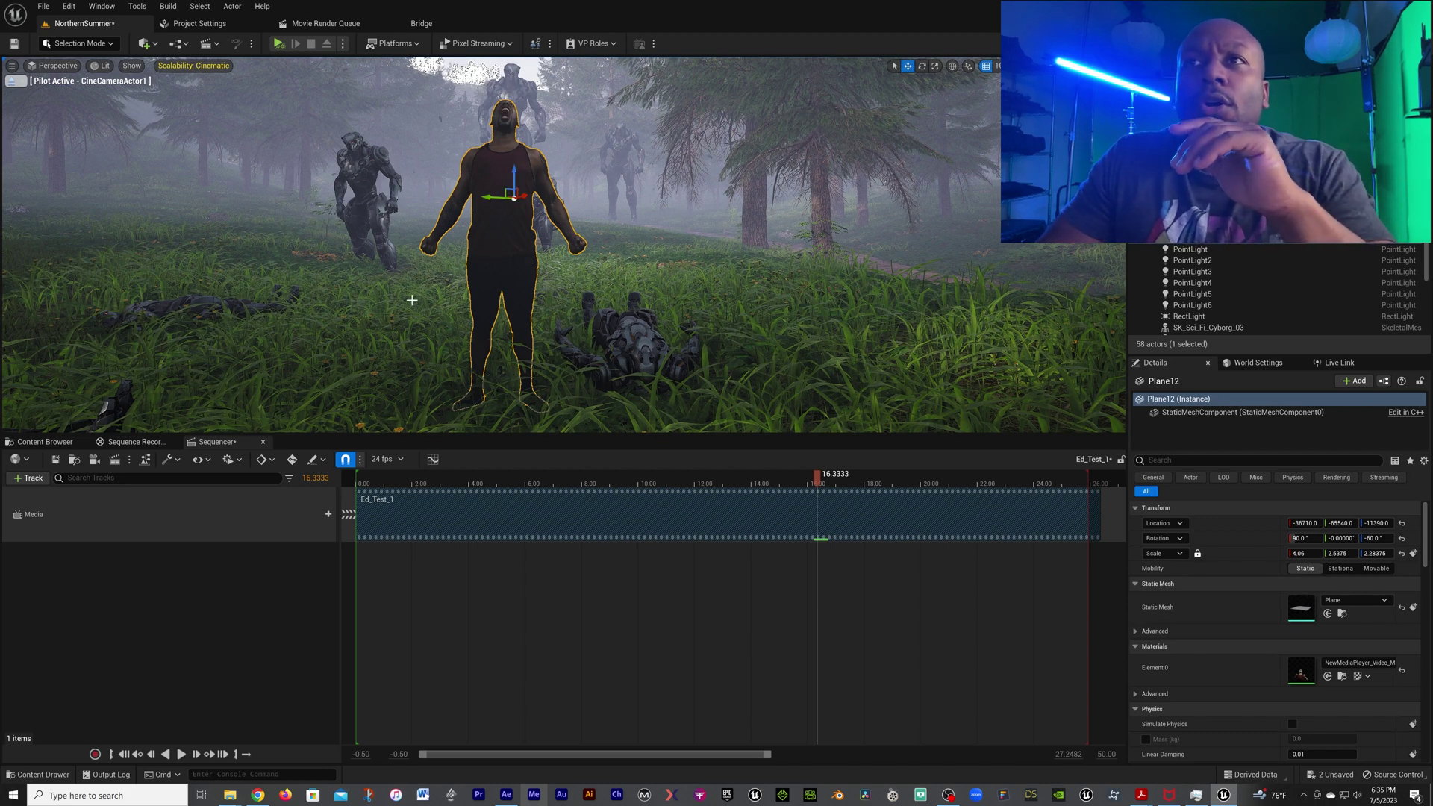
click(396, 307)
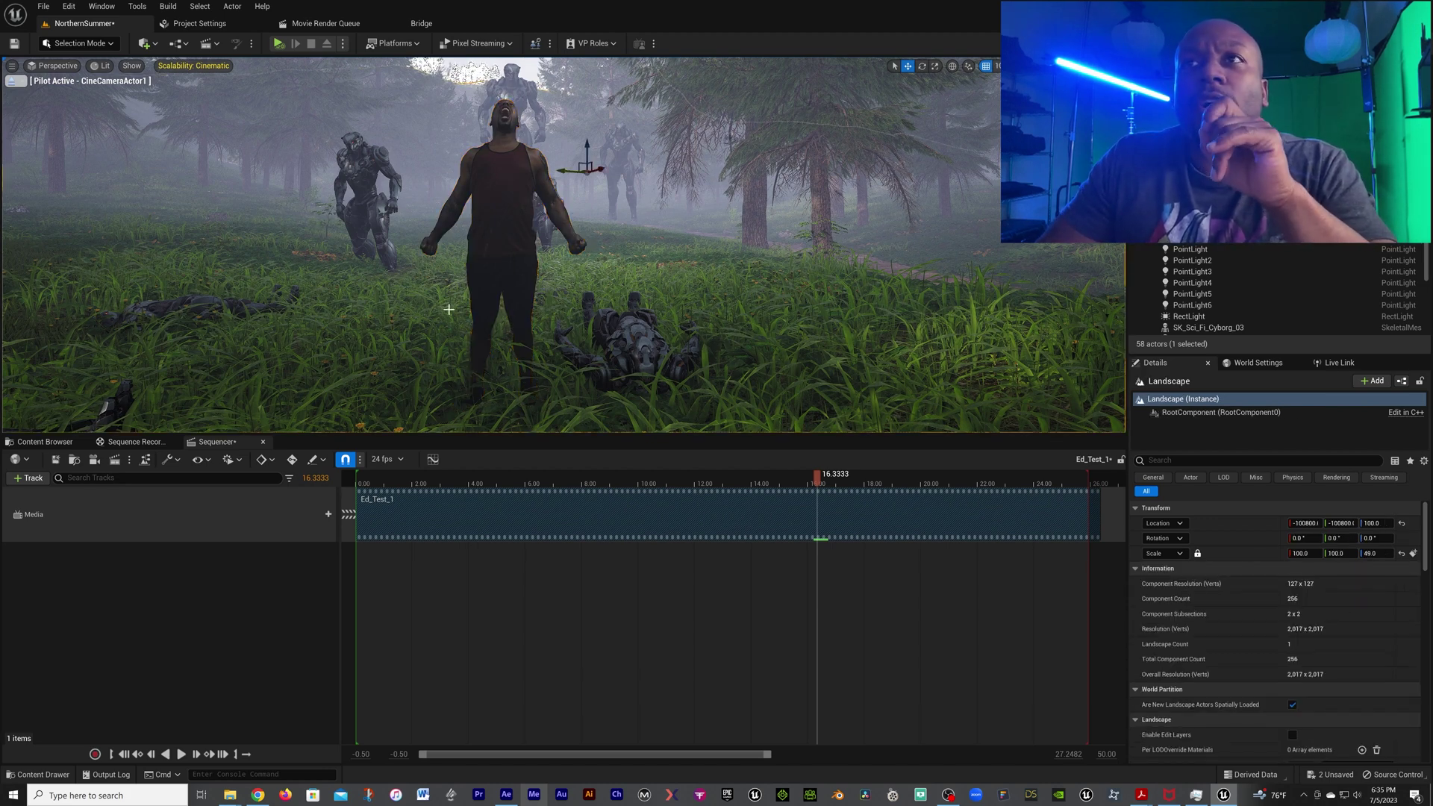
Add a point light and move it to about X -36521, Z -11252 so it lights the figure's front
click(144, 43)
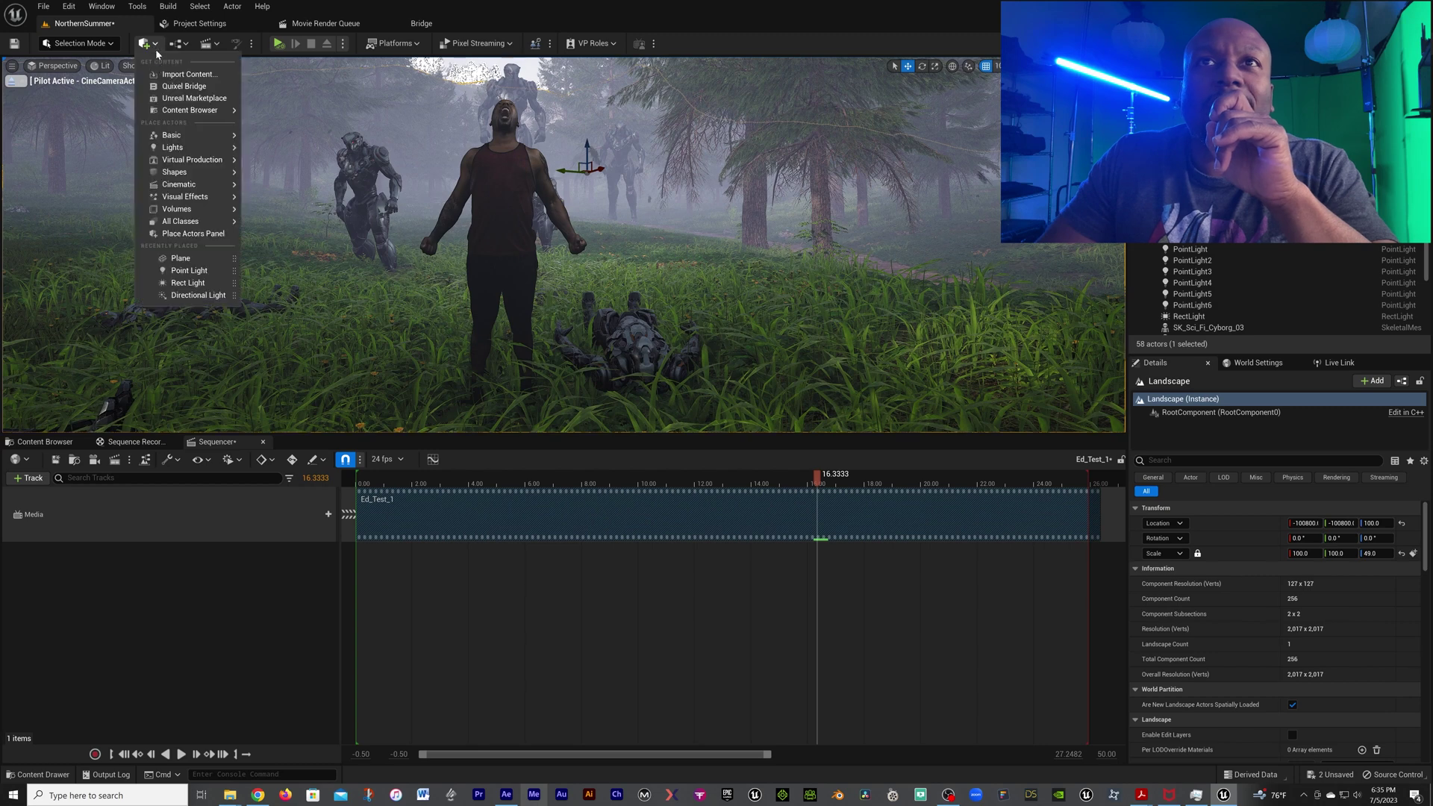
mouse_move(173, 148)
click(314, 164)
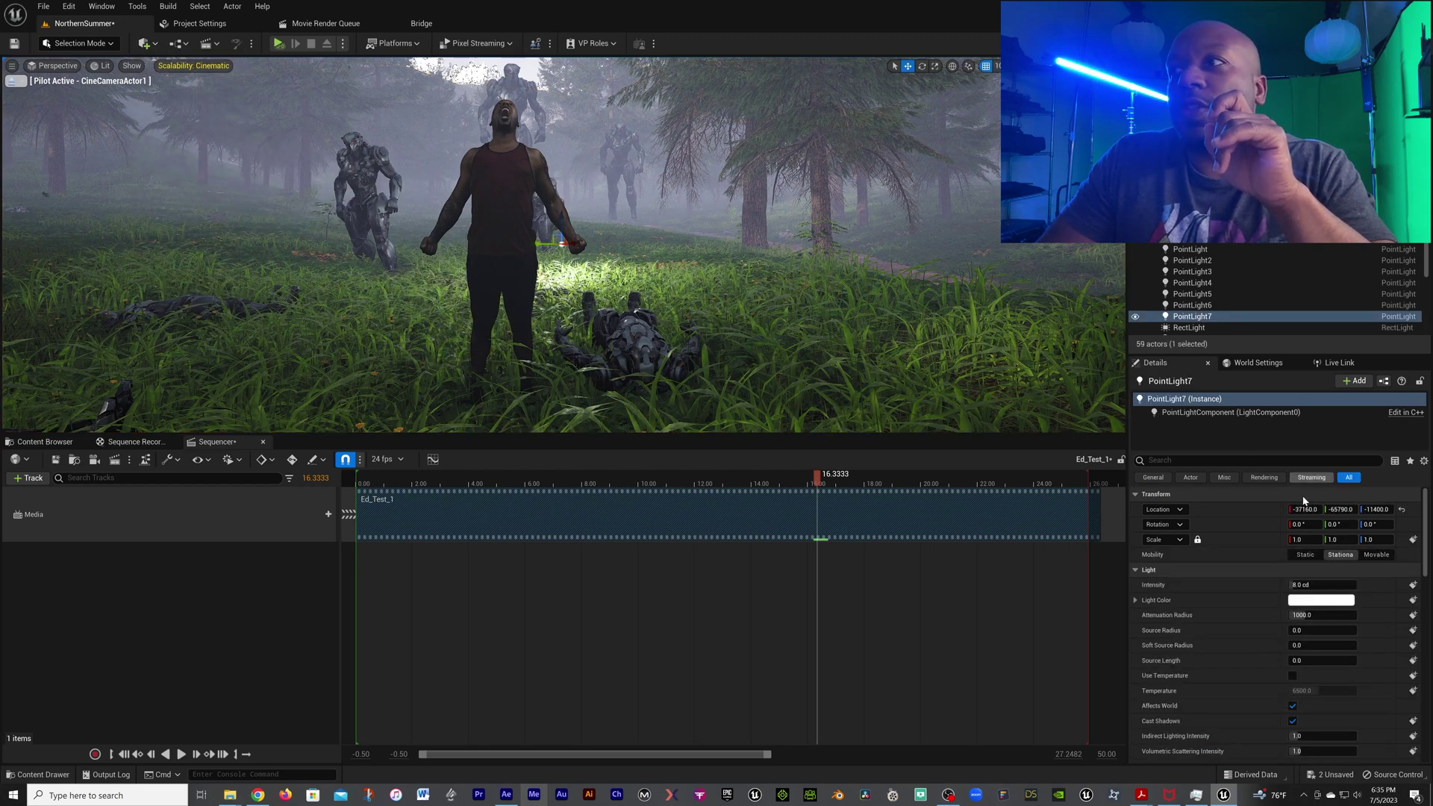
drag(1304, 509, 1401, 509)
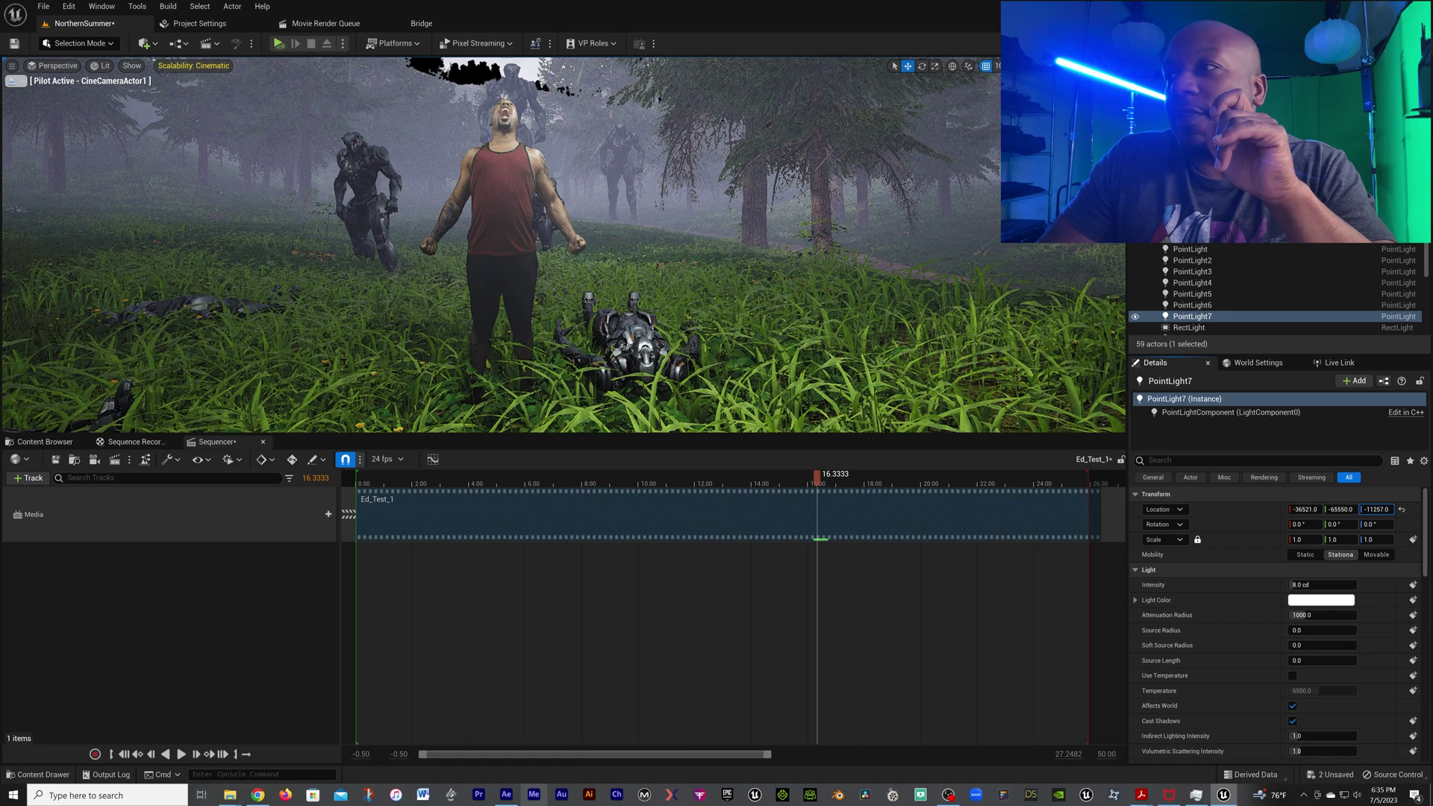
Set the new point light's intensity to 2 cd
click(1308, 585)
text(2)
key(Return)
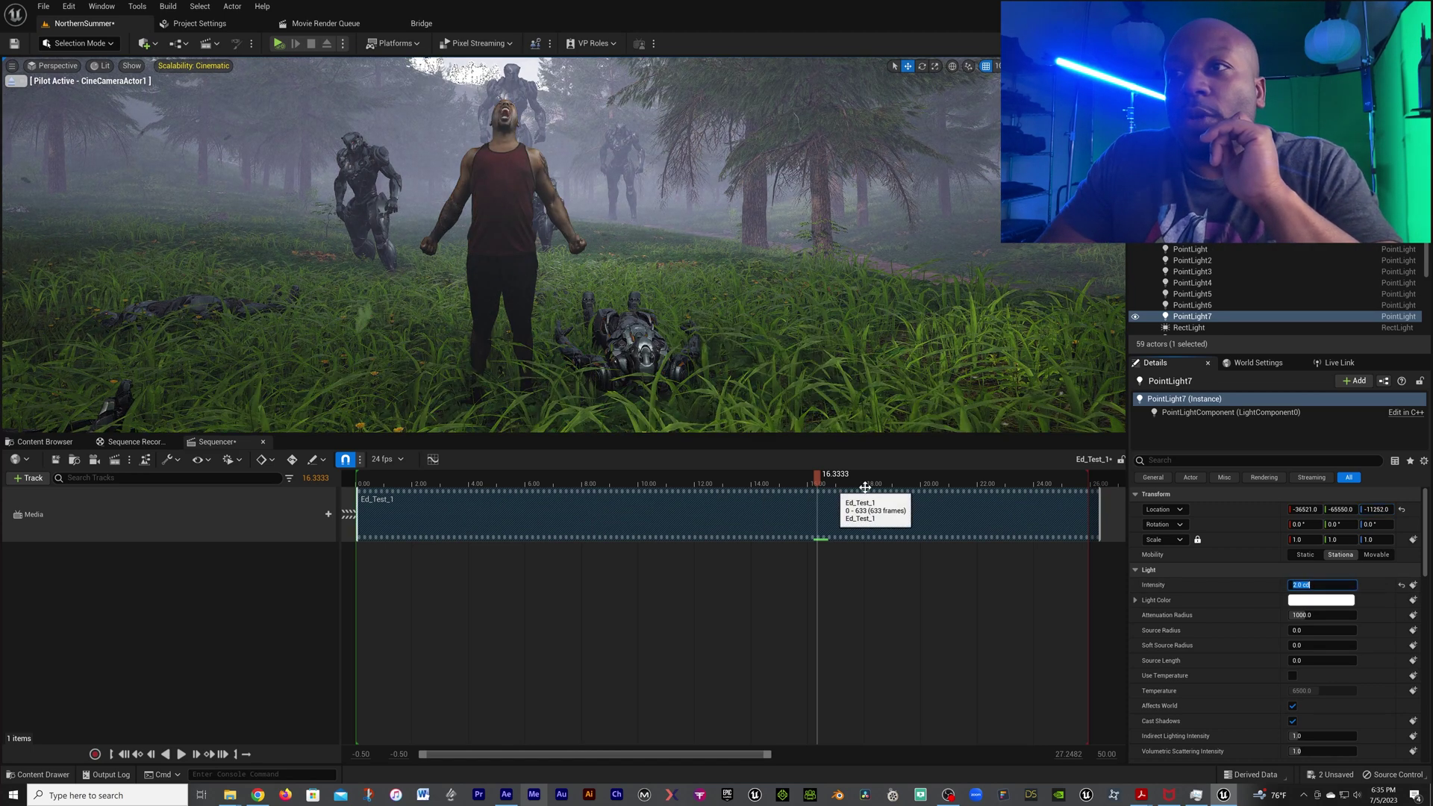
Scrub the sequence between about 3.5 and 15.5 seconds to check how the lit figure blends into the forest
click(612, 475)
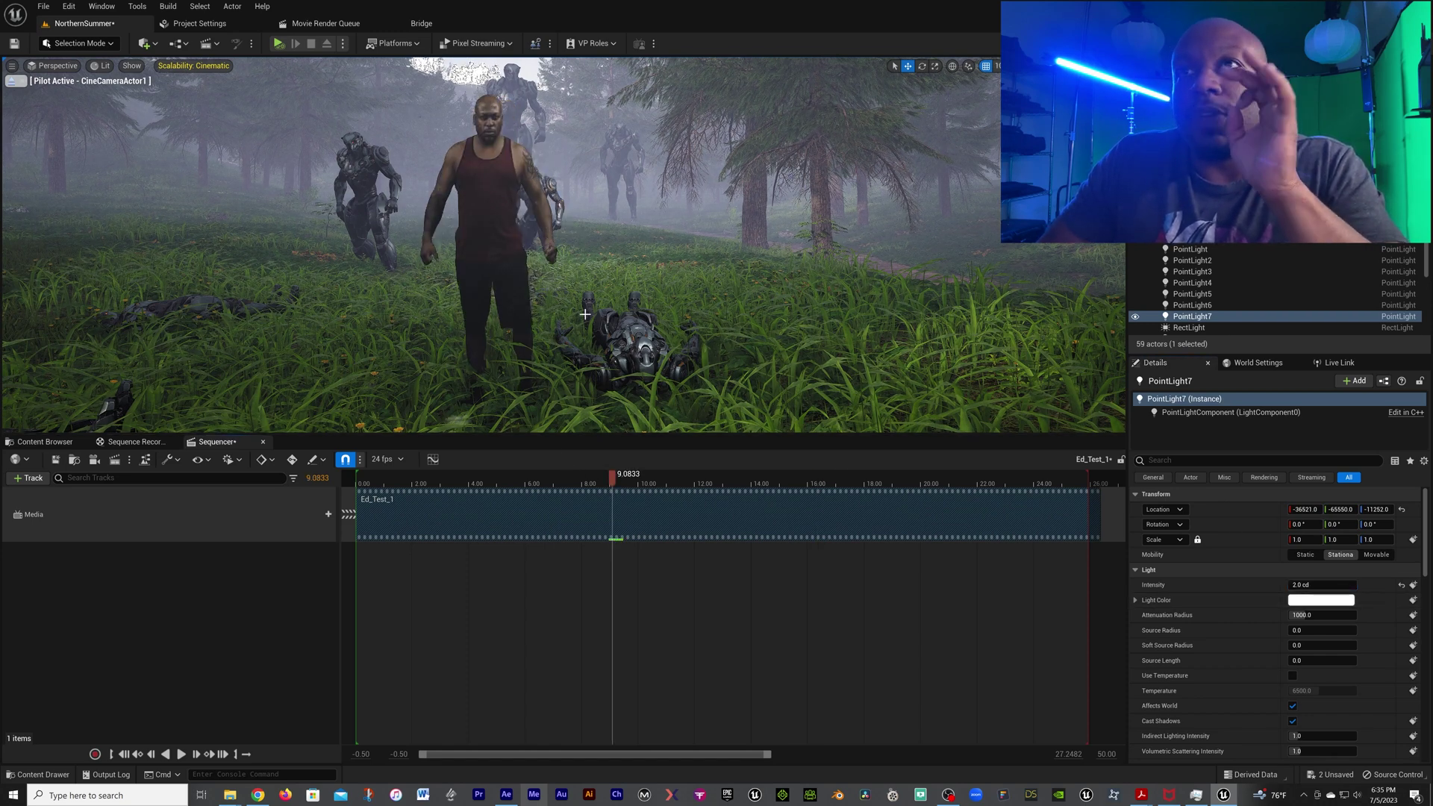
drag(501, 296, 487, 279)
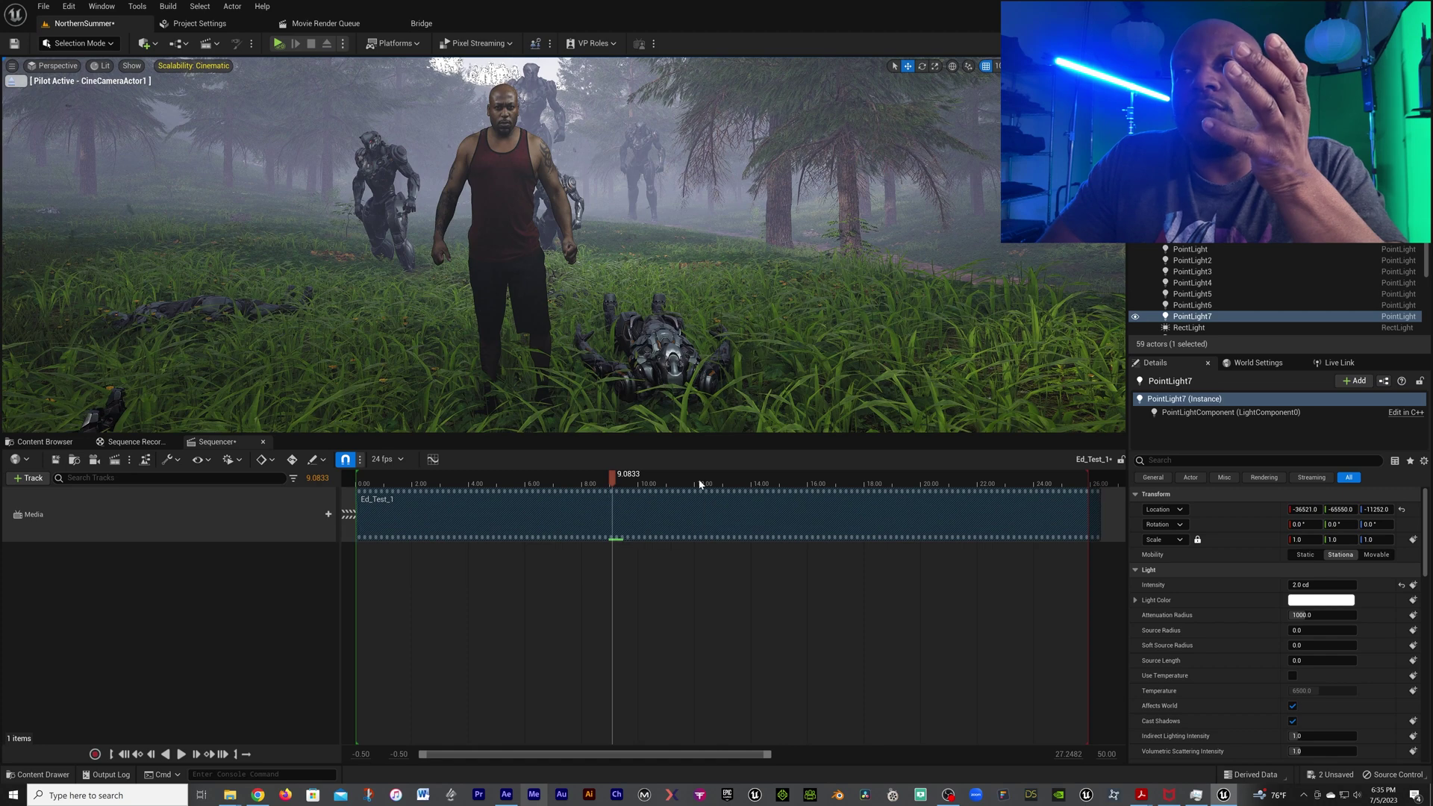
drag(723, 485, 793, 484)
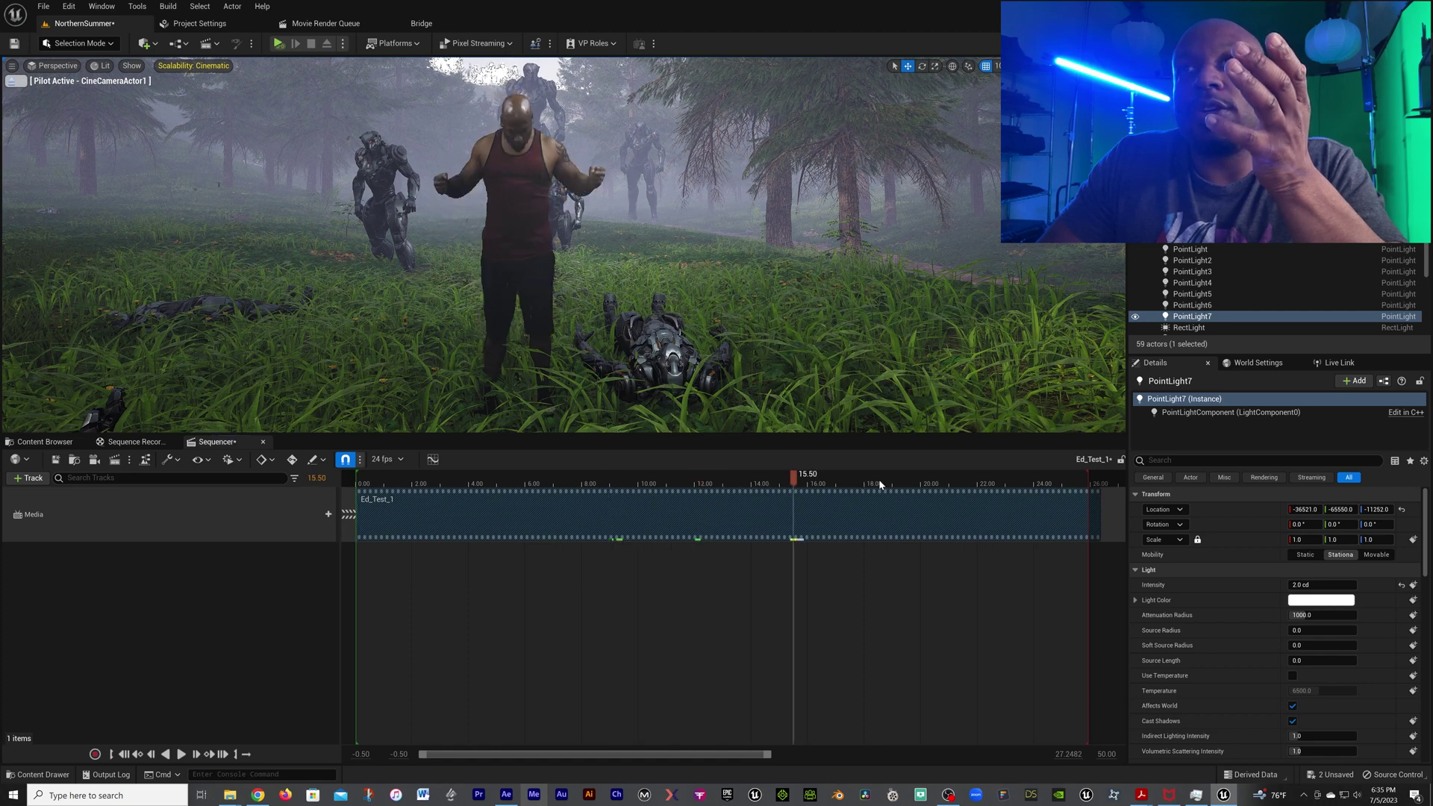
drag(880, 484, 457, 484)
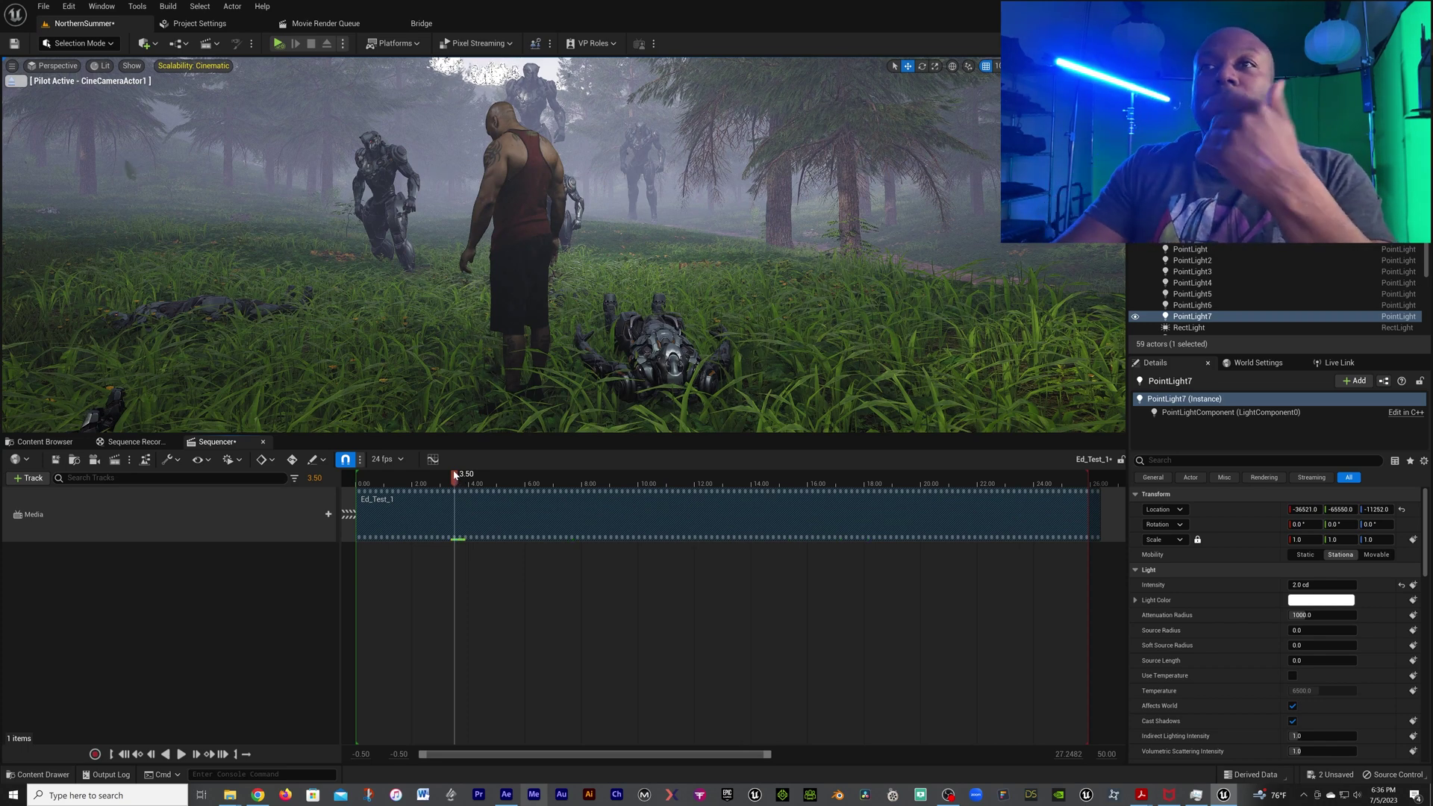
Try a brighter intensity on the new point light and settle on 1 cd
mouse_move(1300, 586)
mouse_down()
mouse_move(1269, 585)
mouse_move(1337, 585)
mouse_move(1314, 585)
mouse_up()
click(1297, 585)
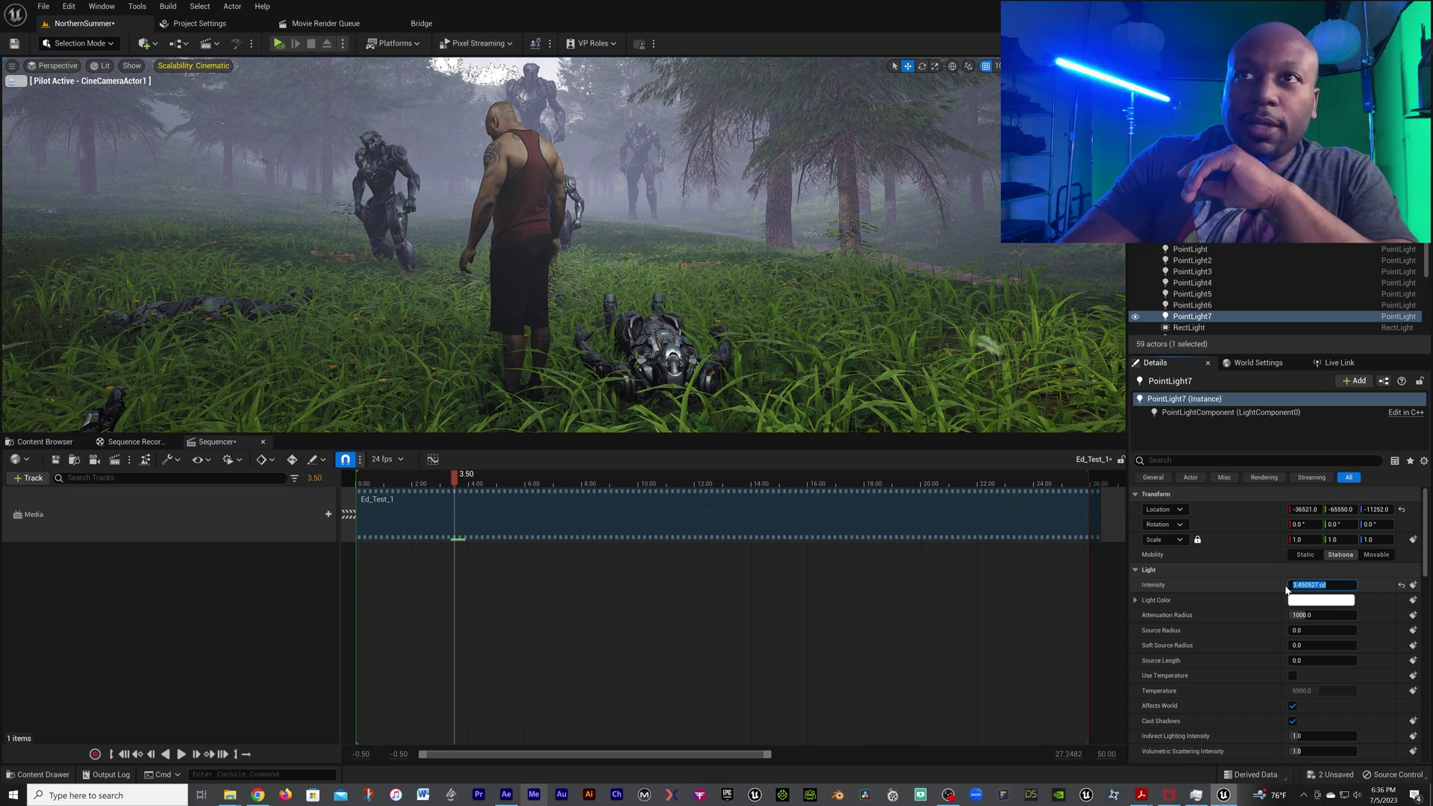
text(1)
key(Return)
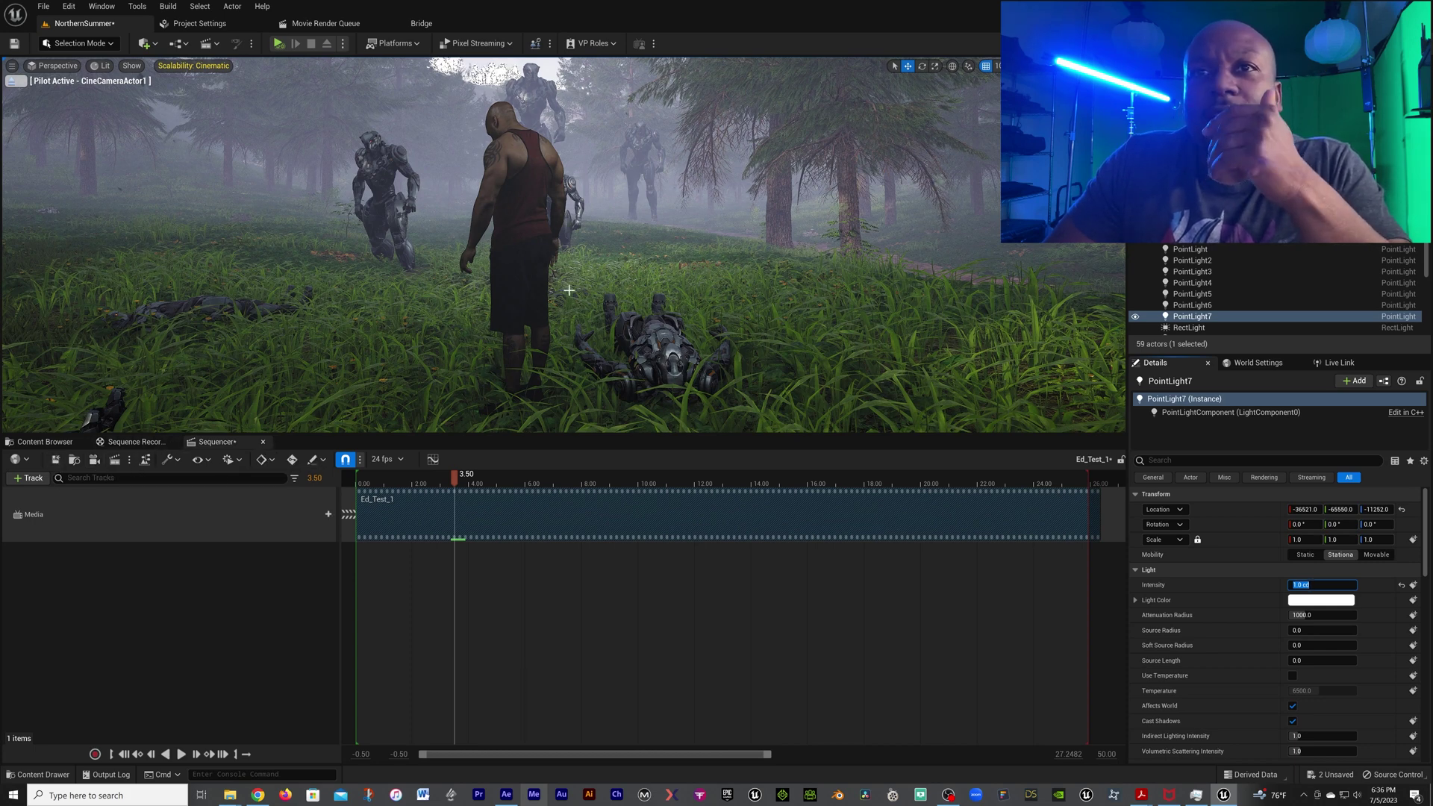
Close the current sequence, open Ed_CU_Rain_2 from the Content folder, and play it through CineCameraActor0
click(263, 442)
click(50, 442)
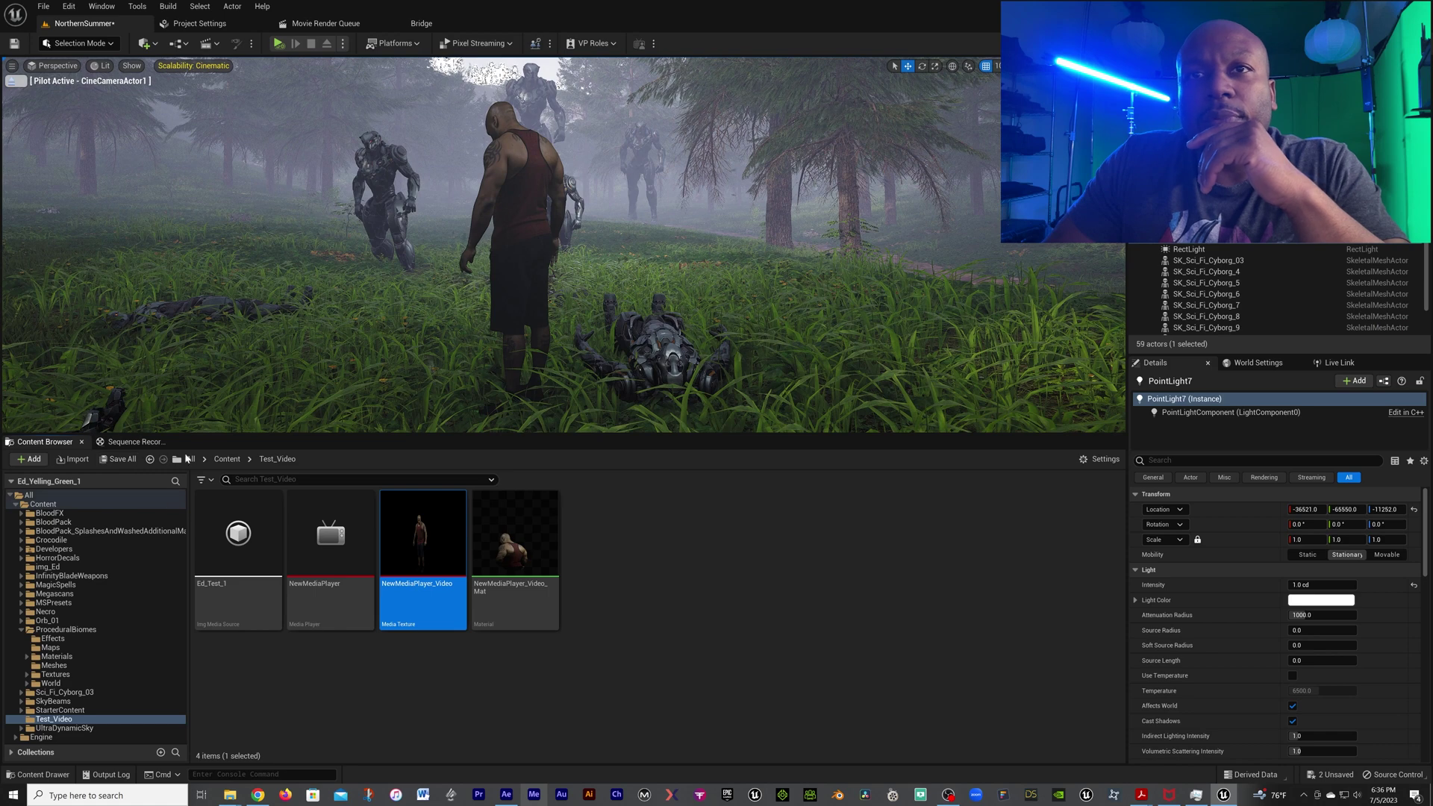
click(226, 460)
scroll(457, 595, down, 5)
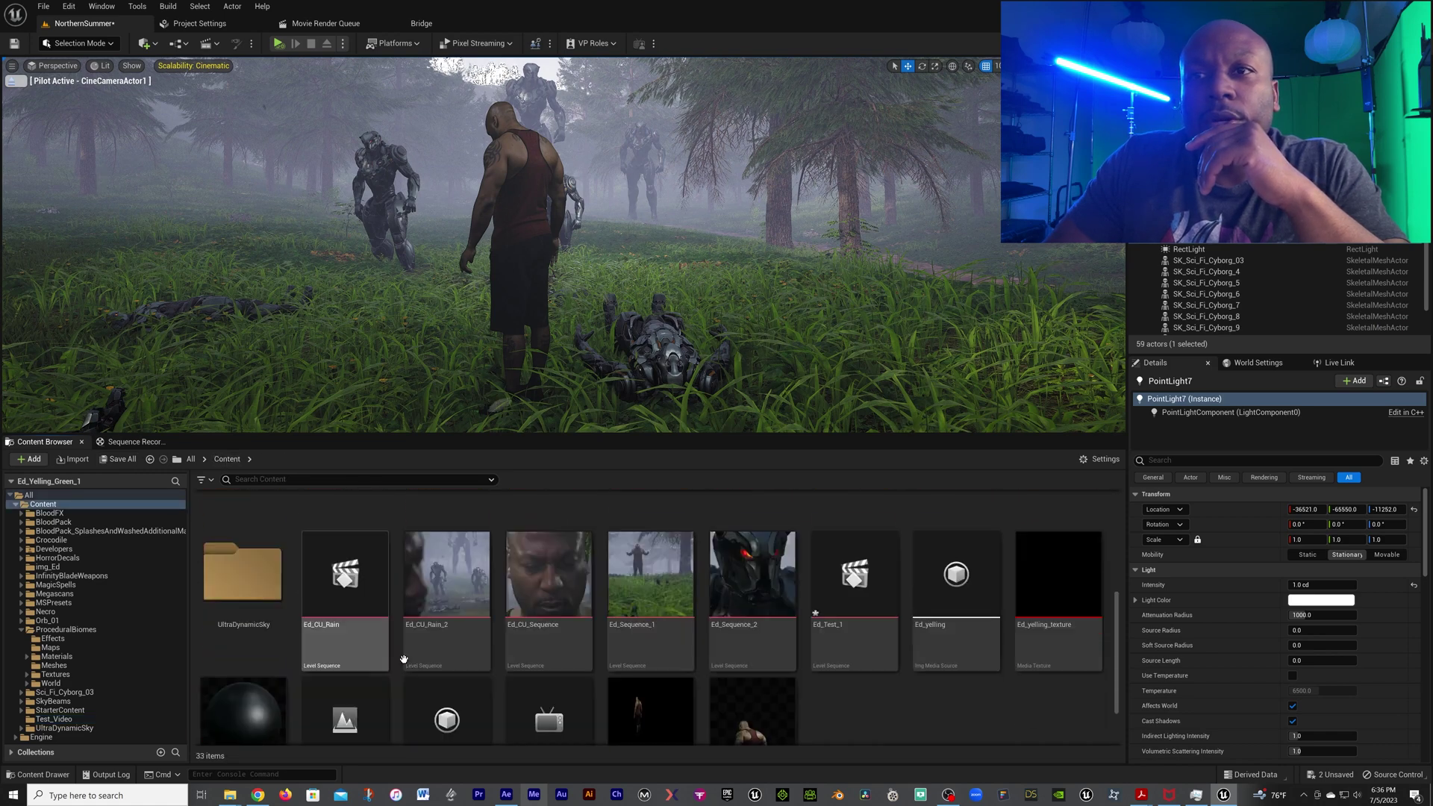
double_click(458, 595)
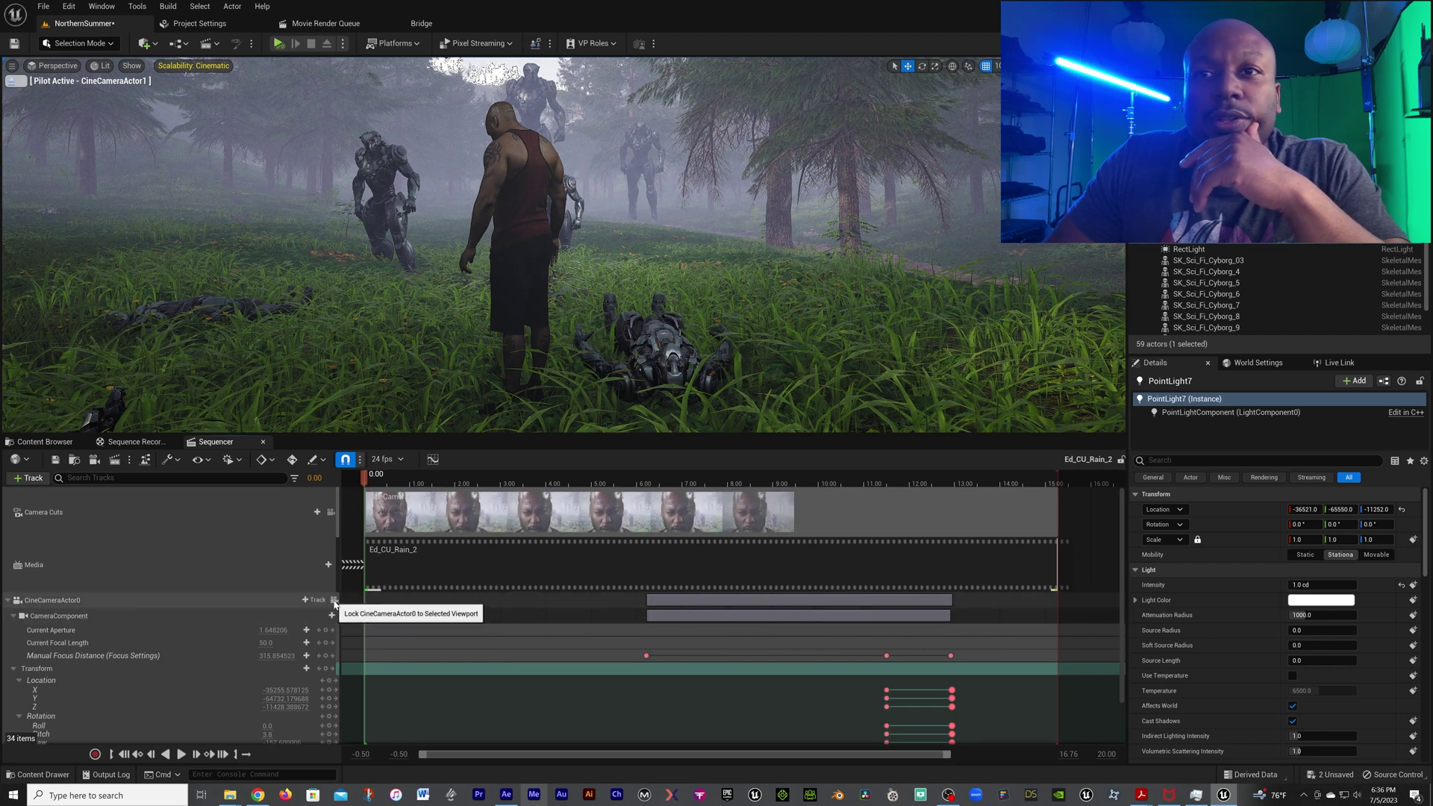
click(334, 601)
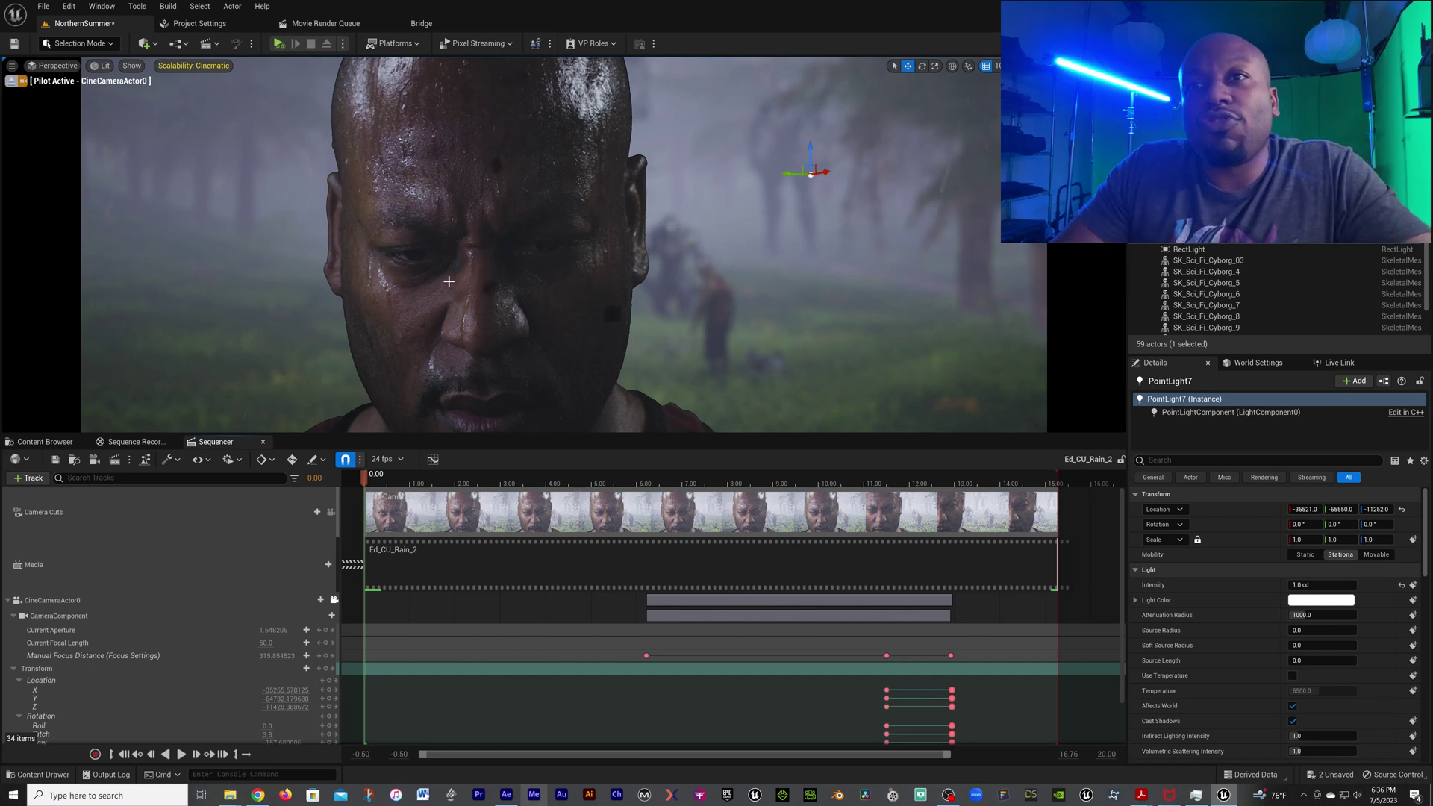
key(space)
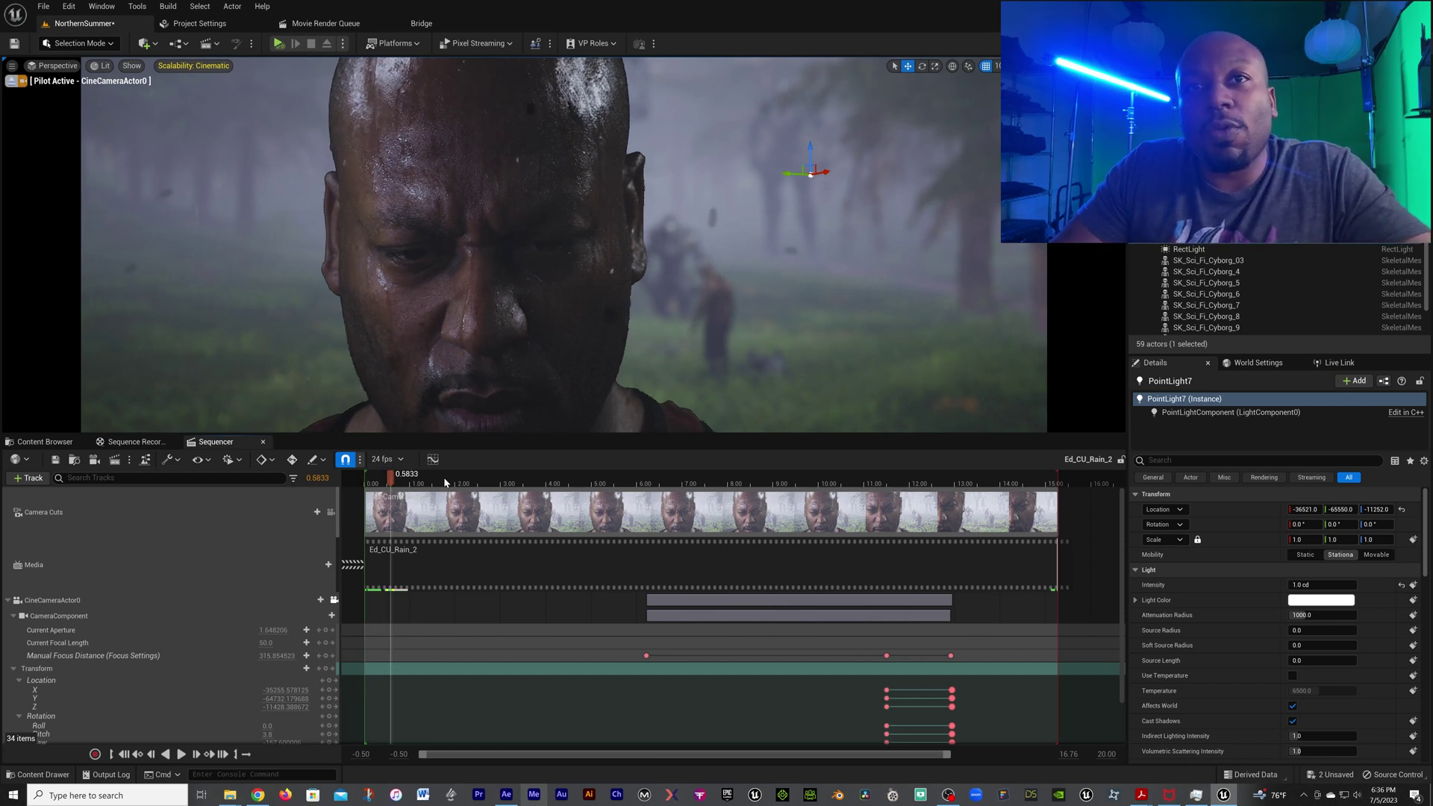